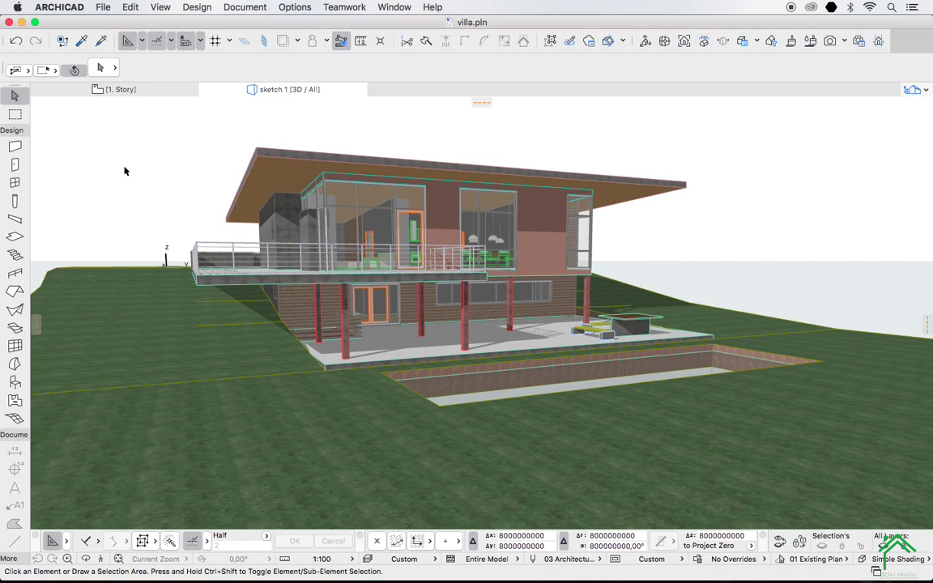
Orbit and zoom around the villa model, then return to the saved sketch 1 perspective
click(85, 559)
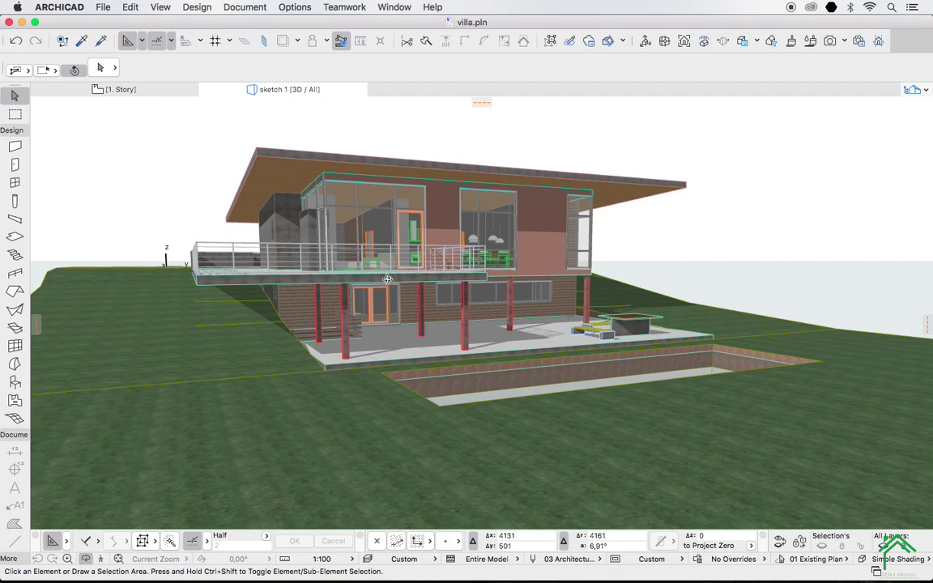
mouse_move(486, 348)
mouse_down()
mouse_move(359, 304)
mouse_move(476, 265)
mouse_up()
scroll(476, 265, up, 5)
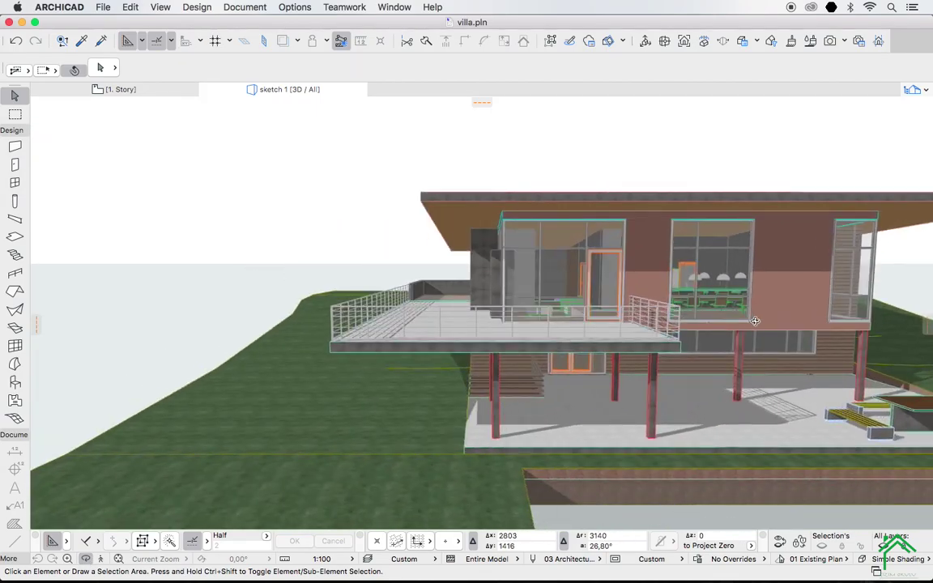
drag(638, 260, 693, 241)
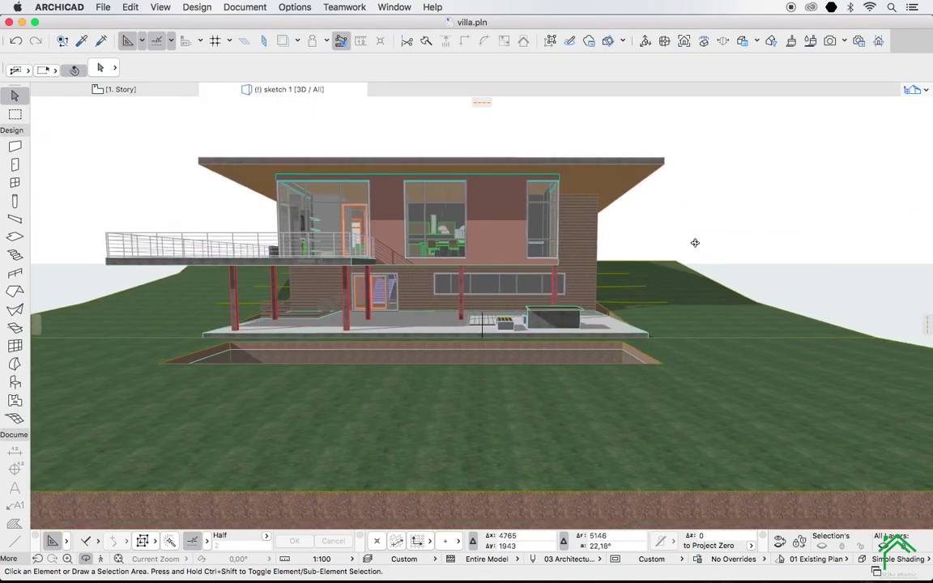
click(923, 92)
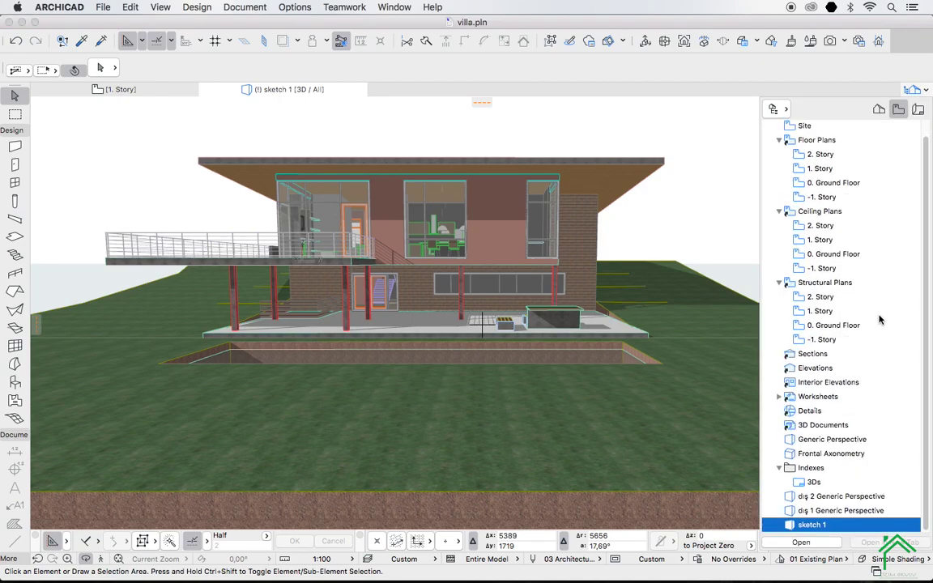
double_click(821, 527)
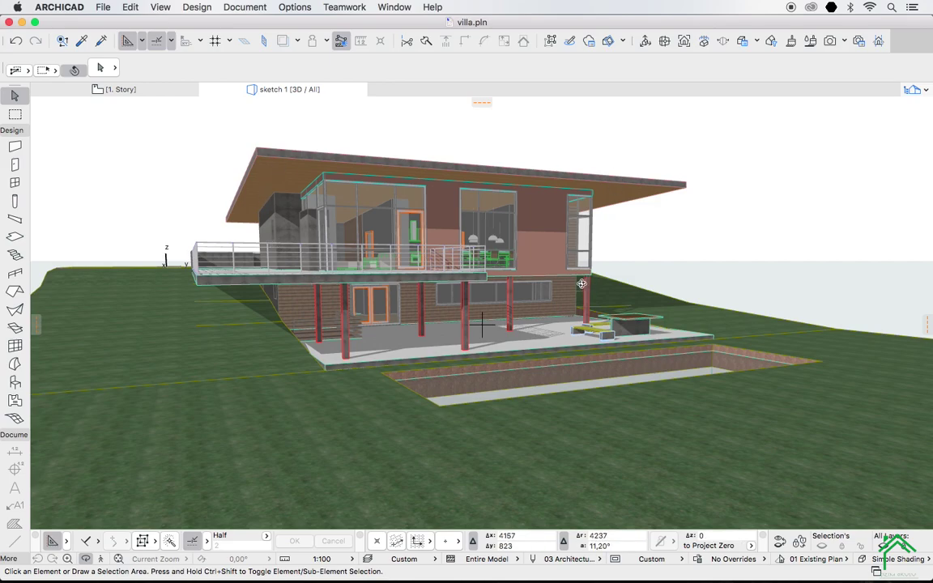
click(912, 90)
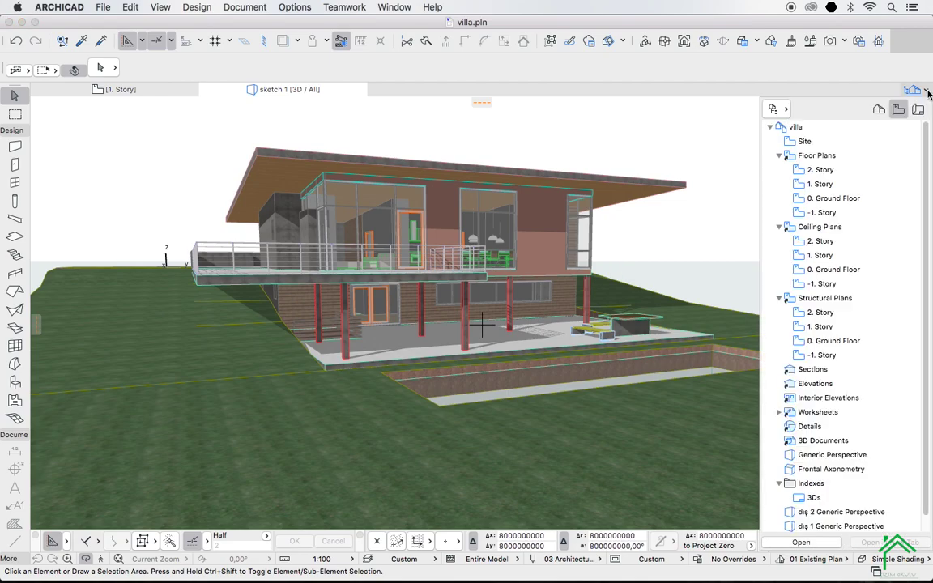
click(879, 110)
right_click(841, 327)
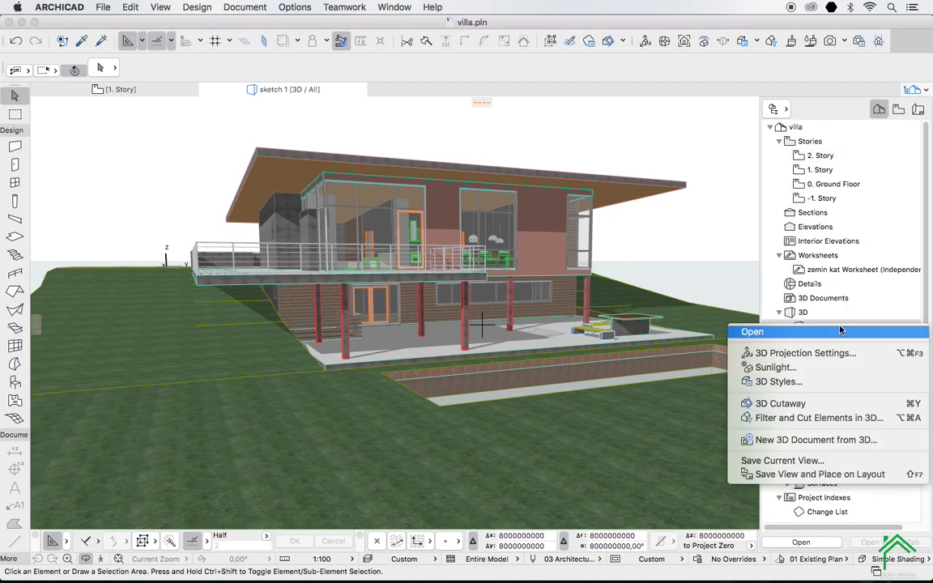
click(800, 462)
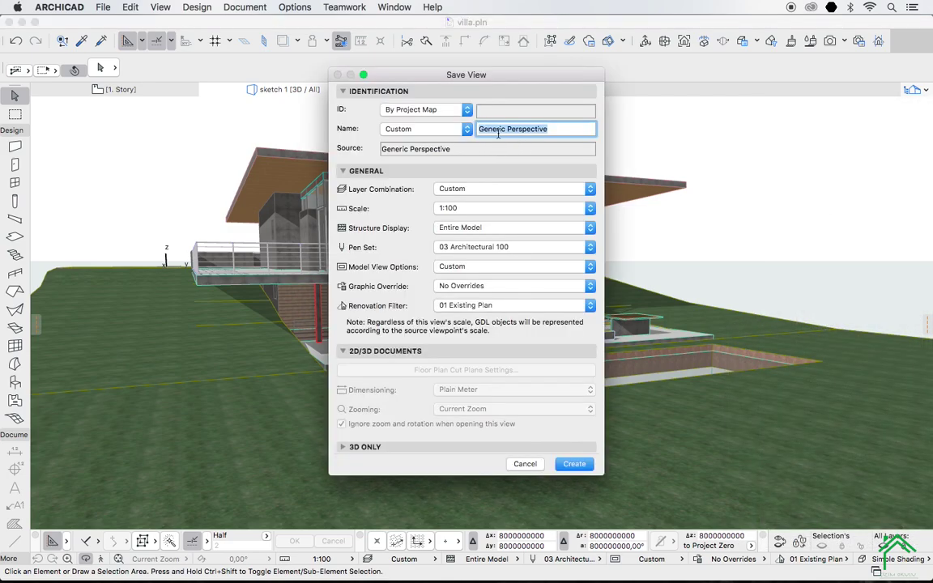
click(528, 464)
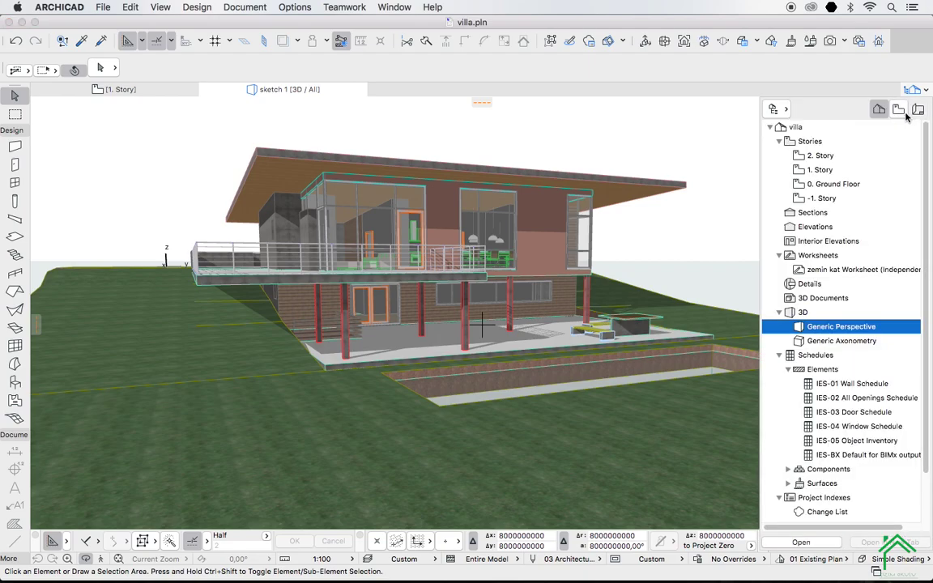
click(898, 110)
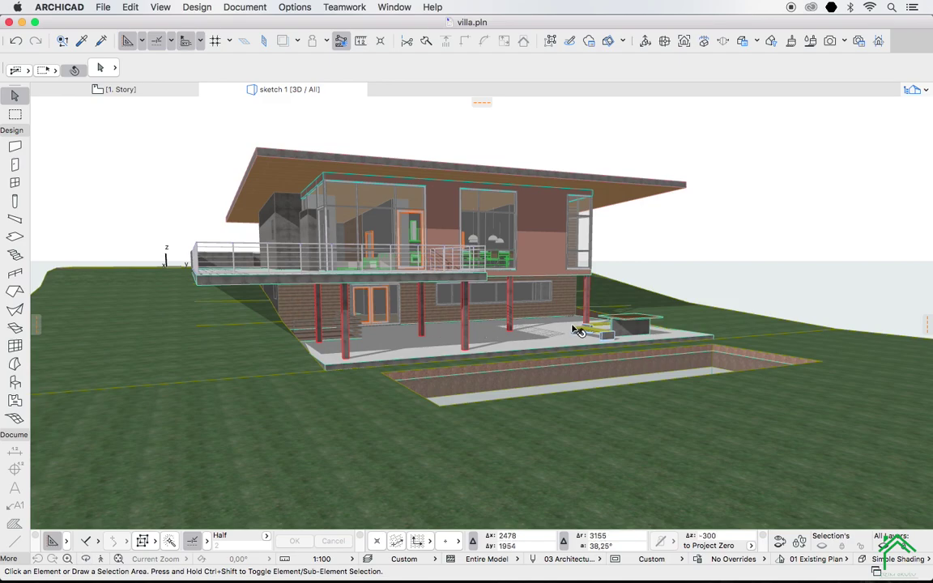
Hide the *dış obje outdoor objects layer in Layer Settings
key(super+l)
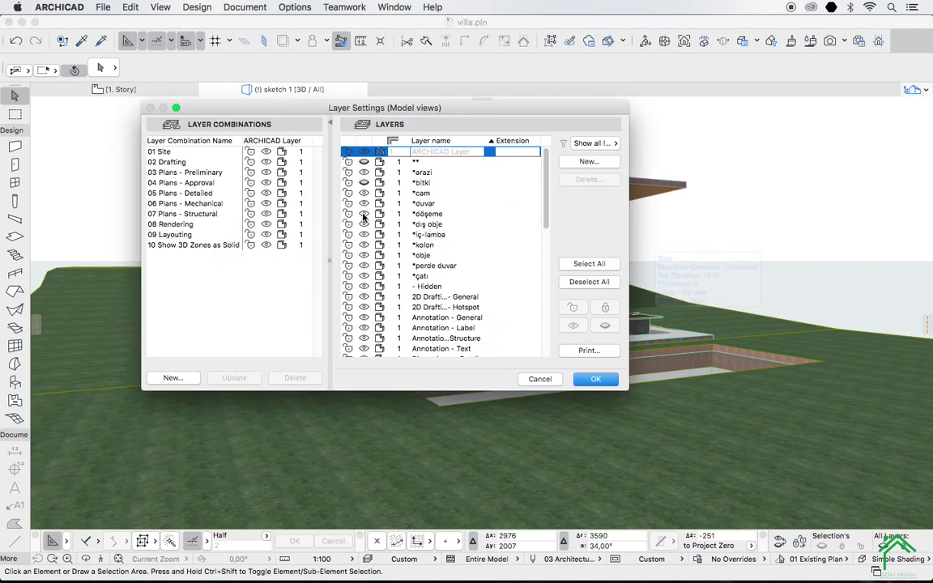
click(369, 225)
click(592, 380)
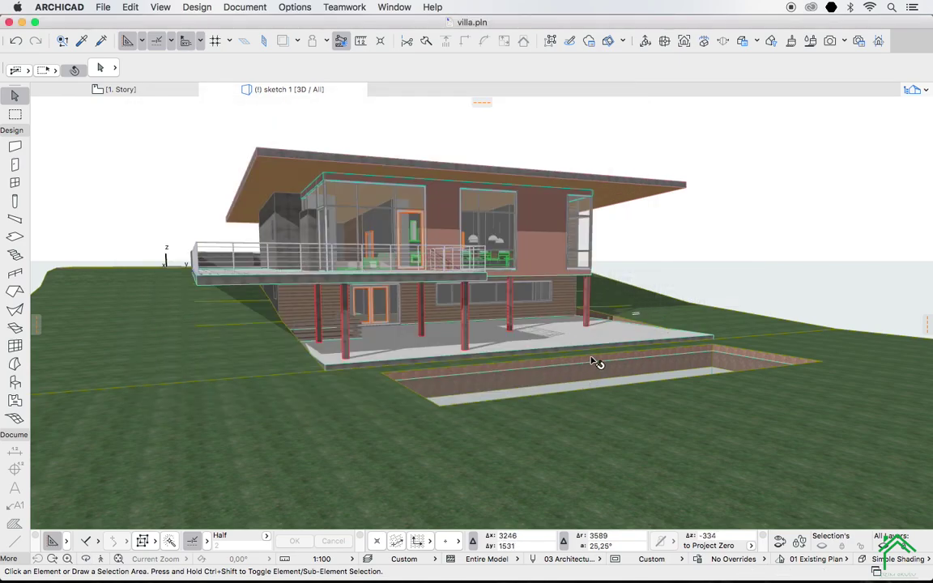
Redefine the sketch 1 view with the current window settings
click(927, 92)
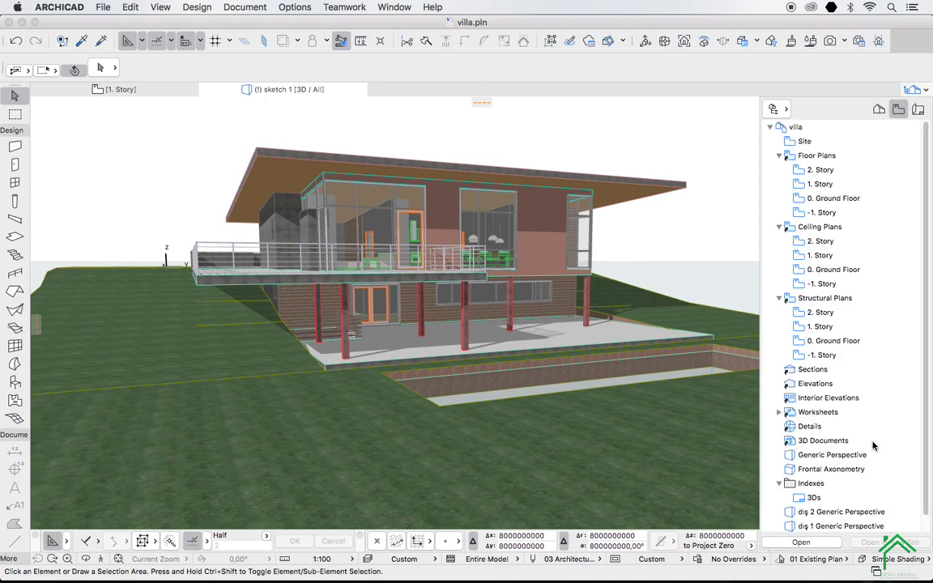
scroll(818, 410, down, 1)
right_click(840, 525)
scroll(840, 530, down, 3)
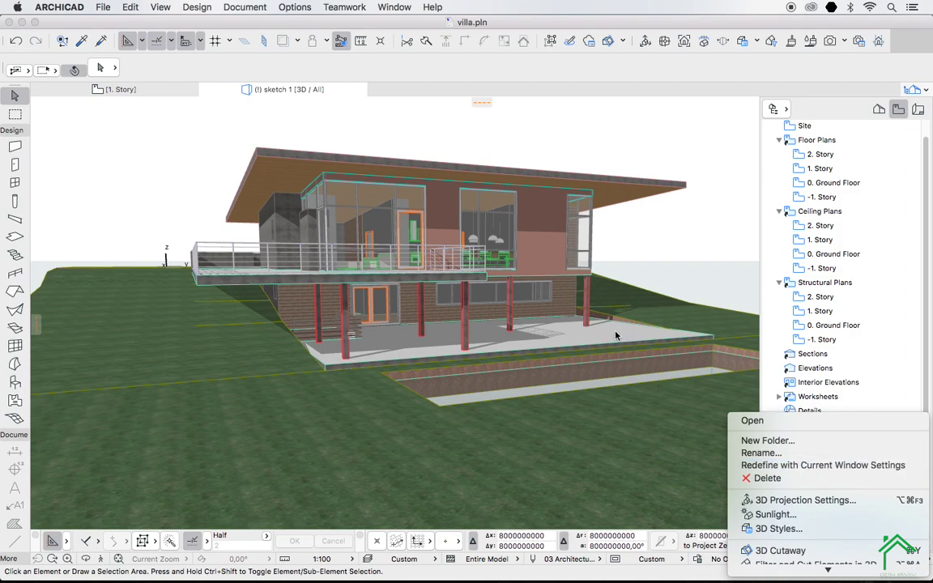
click(774, 465)
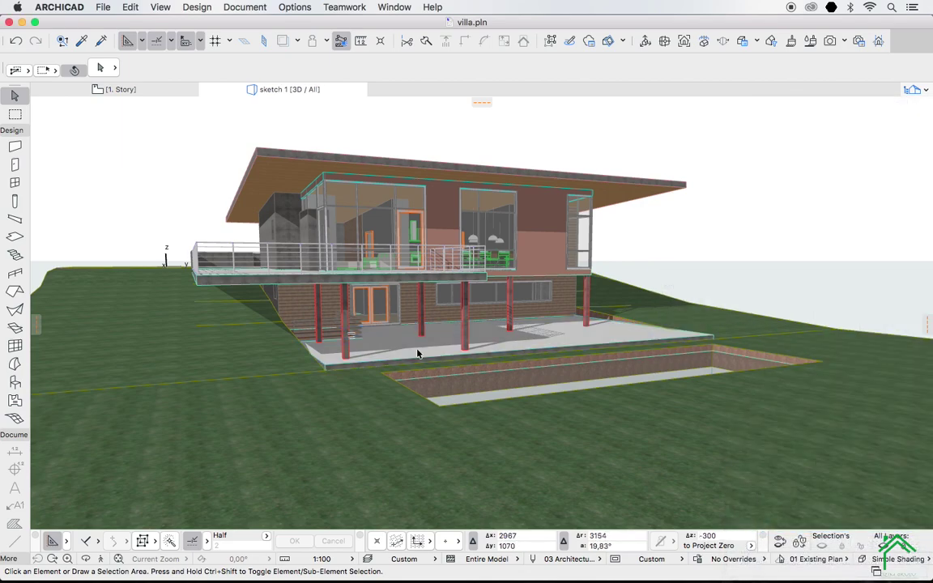
Open PhotoRendering Settings from Document > Creative Imaging and nudge the palette lower
click(244, 7)
mouse_move(266, 196)
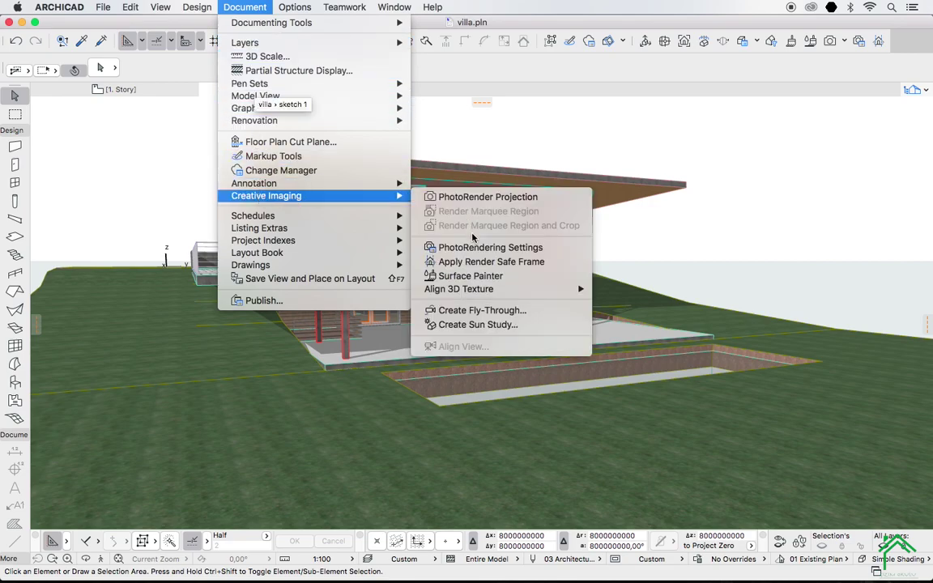
click(496, 248)
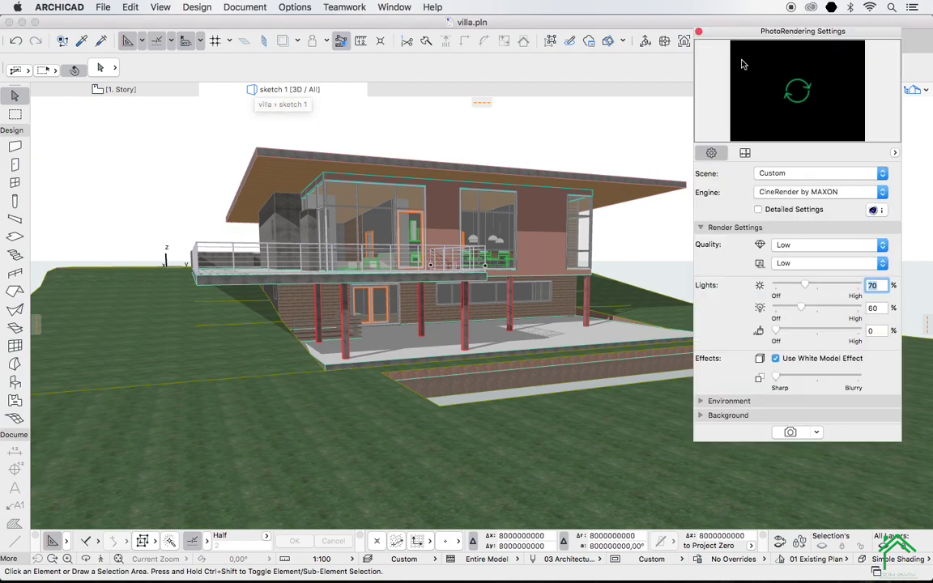
drag(788, 30, 794, 71)
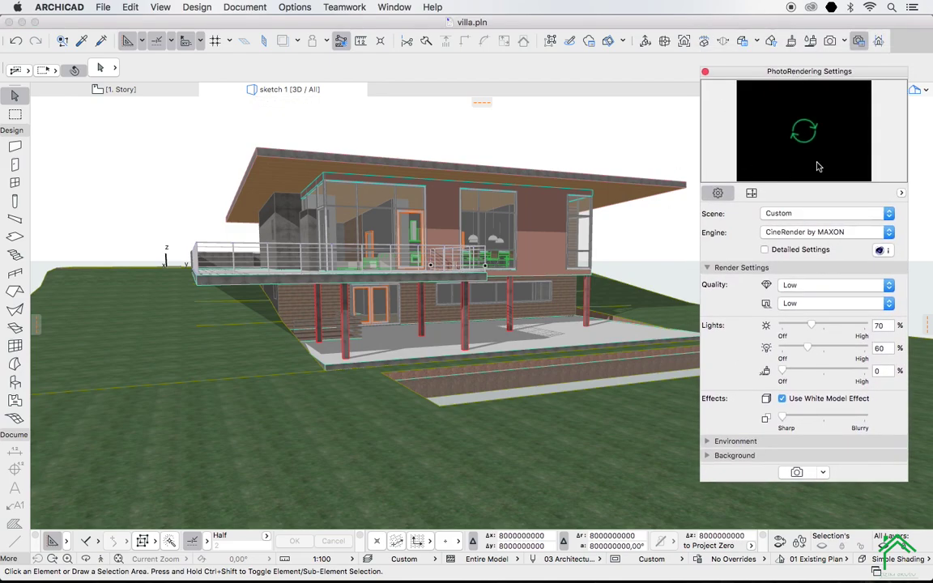
Float the 3D Visualization toolbar and reopen PhotoRendering Settings from it
click(393, 6)
mouse_move(403, 187)
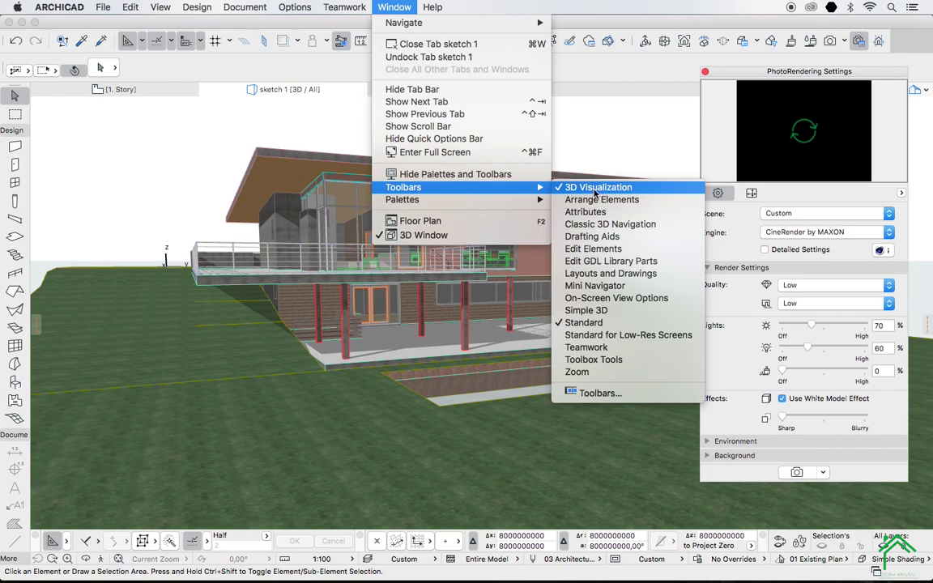
click(595, 189)
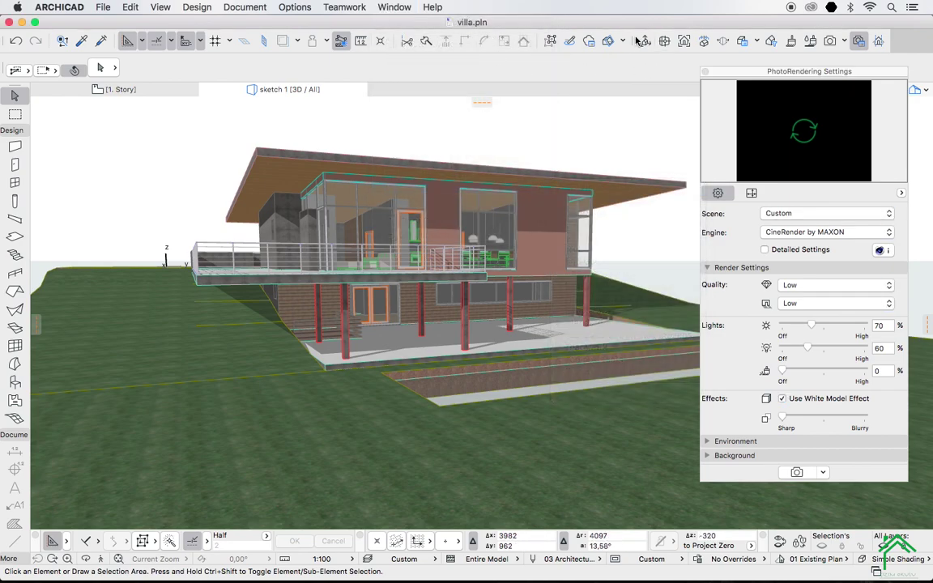
drag(637, 40, 640, 47)
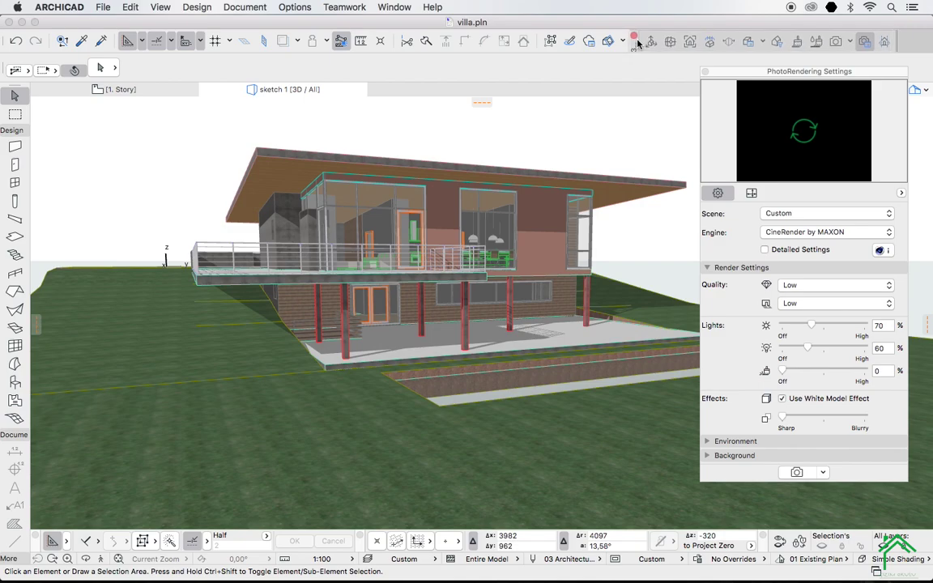
click(705, 72)
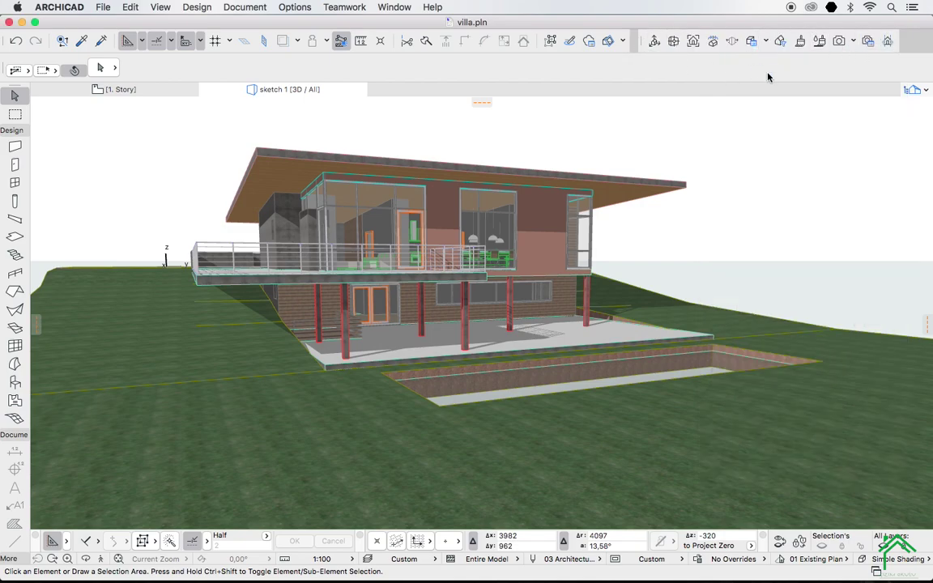
click(867, 42)
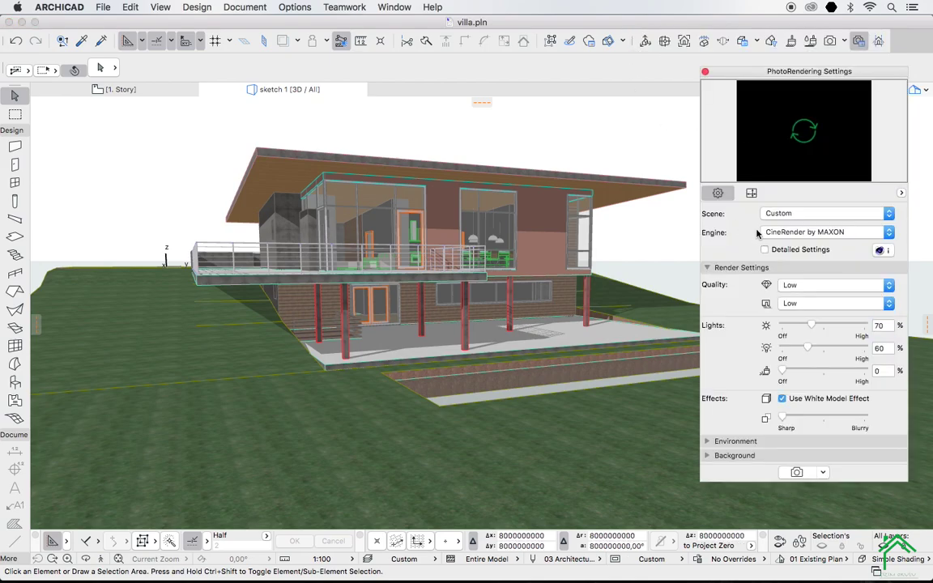
Switch the rendering engine to Sketch and collapse the Outdoor scene folders in the scene manager
click(798, 233)
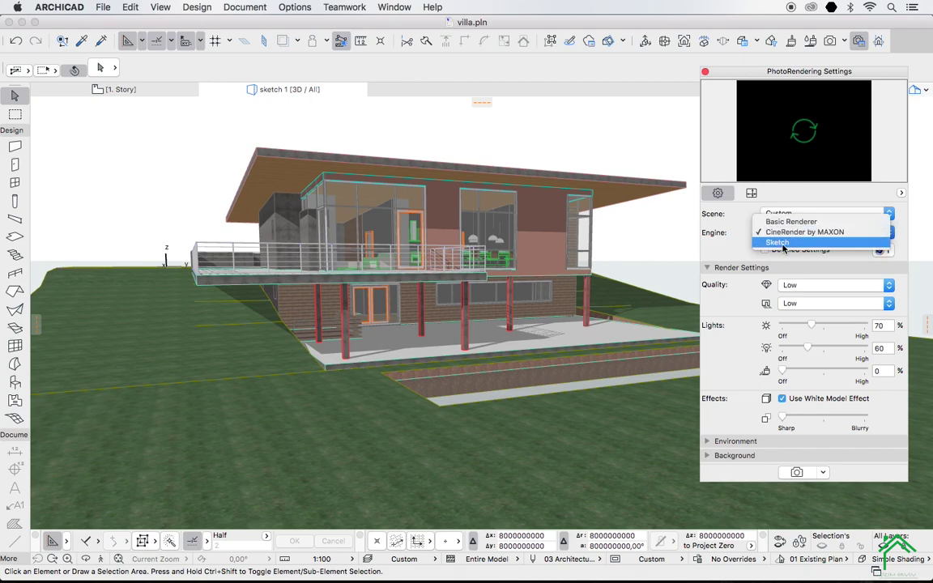
click(790, 243)
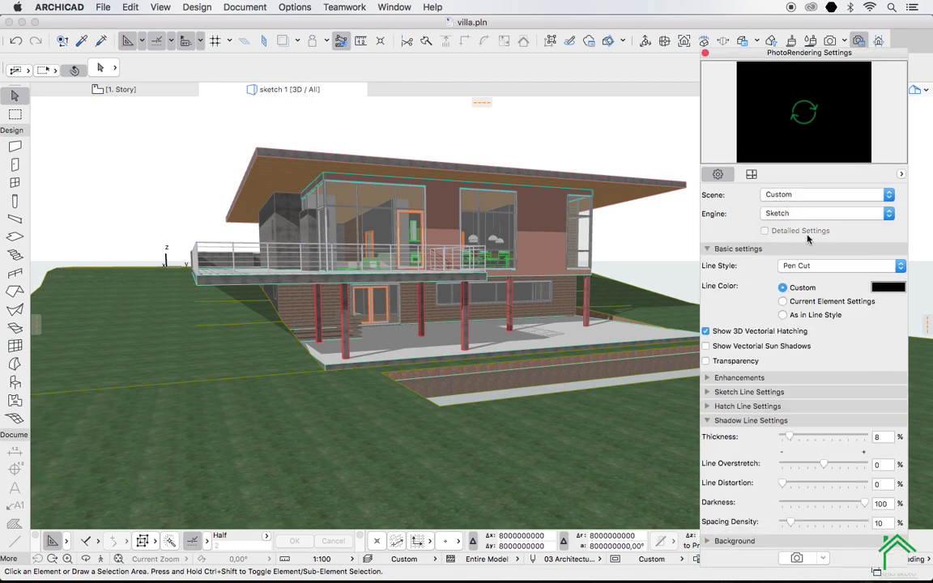
click(785, 185)
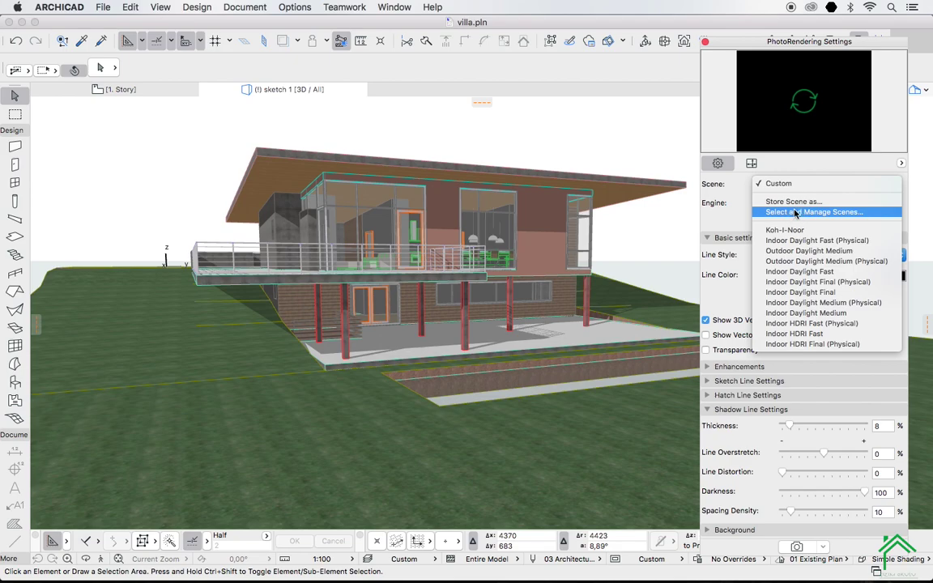
click(797, 212)
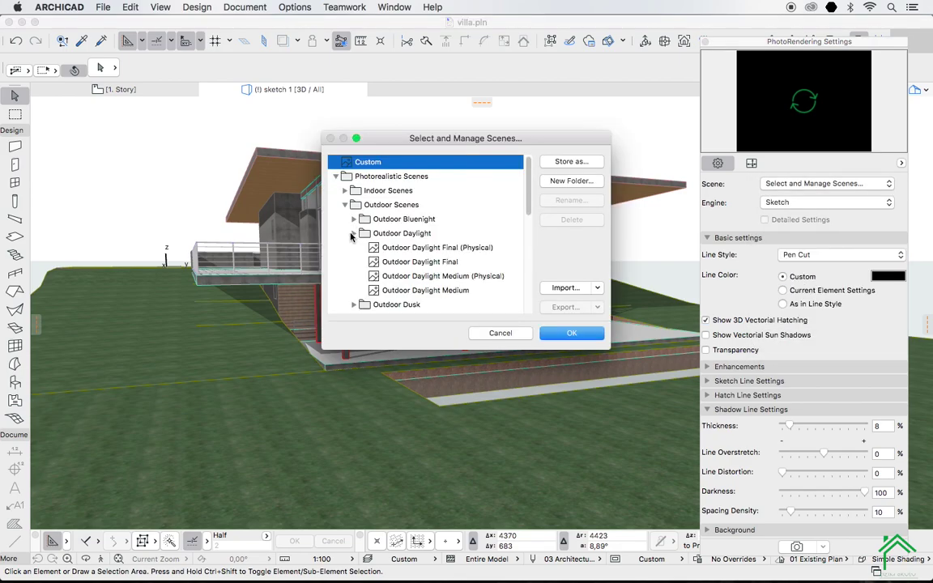
click(351, 233)
click(346, 205)
Load the Koh-I-Noor sketch scene
scroll(432, 241, down, 1)
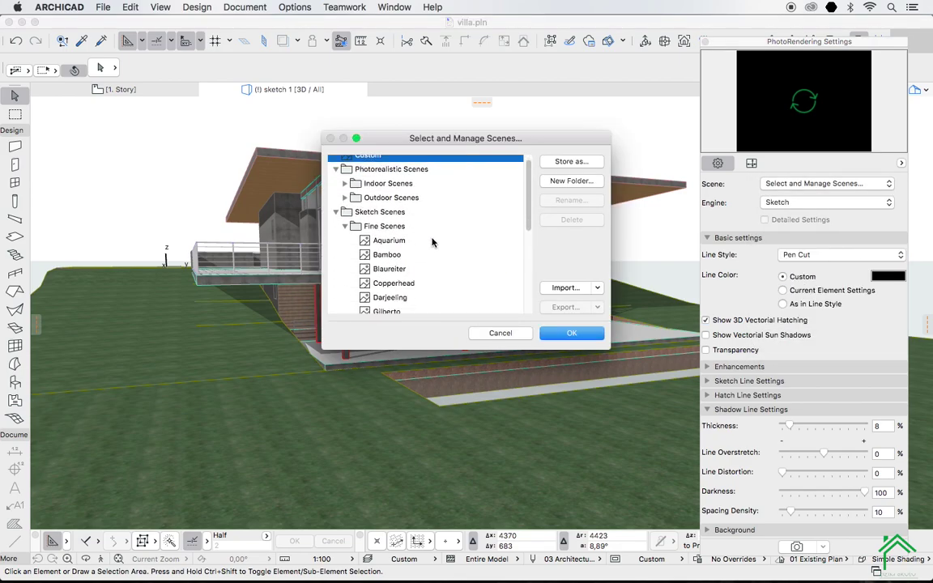
scroll(432, 241, down, 10)
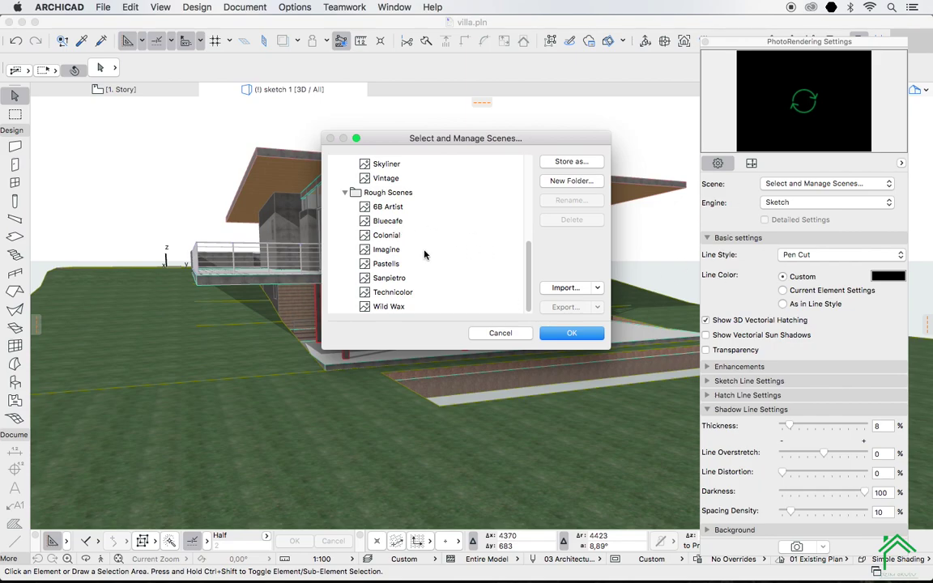
scroll(376, 211, up, 3)
scroll(417, 240, up, 1)
scroll(417, 241, up, 1)
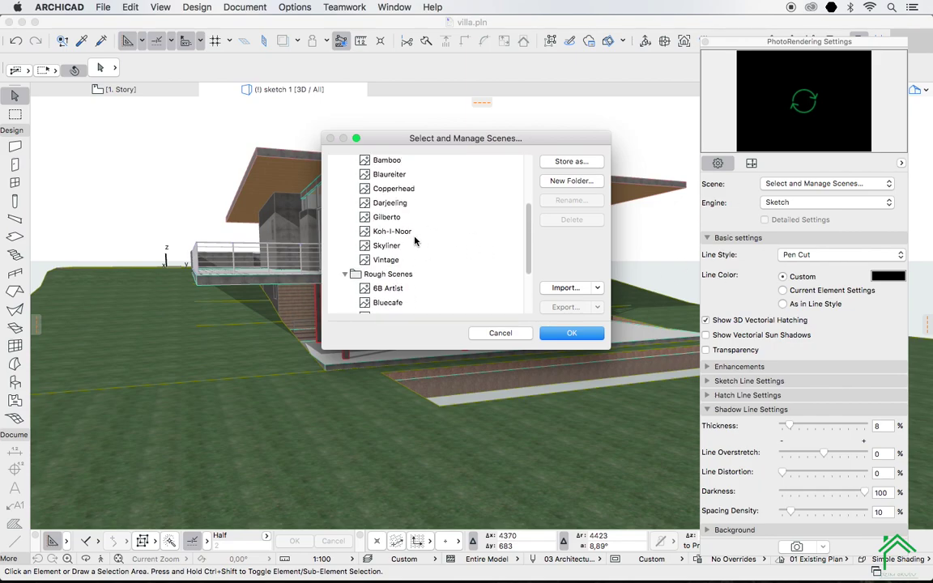
click(392, 231)
click(502, 333)
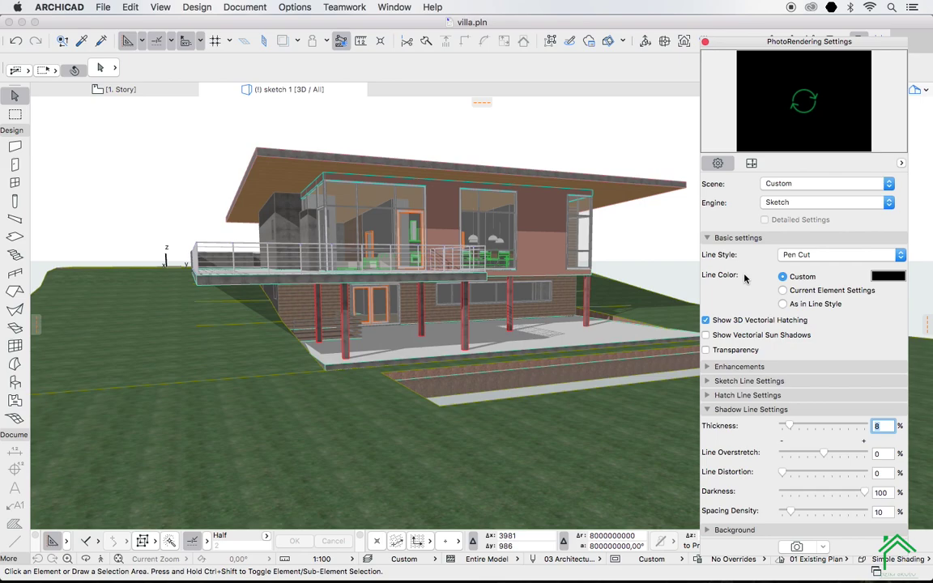
Keep Pen Cut black lines and turn off 3D vectorial hatching
click(828, 255)
click(832, 256)
click(889, 277)
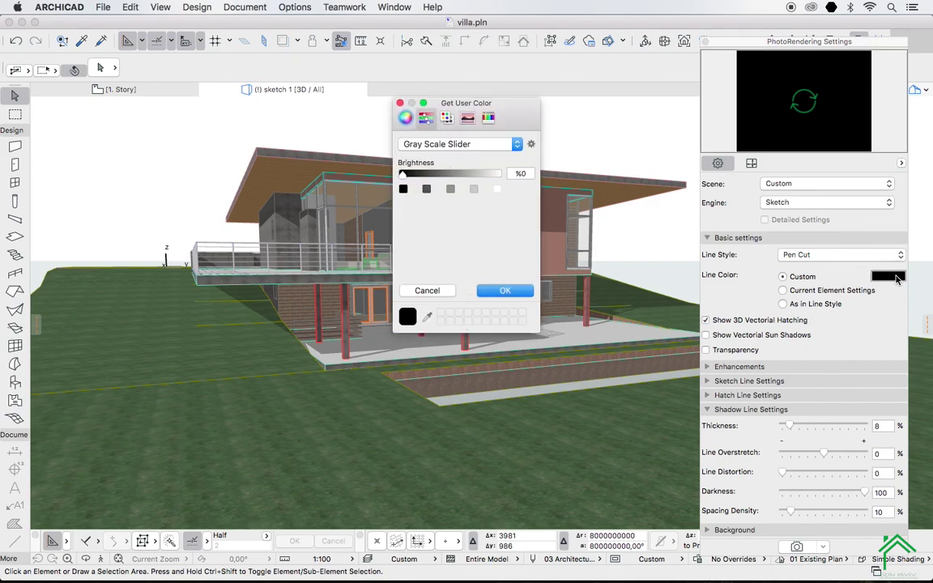
click(491, 290)
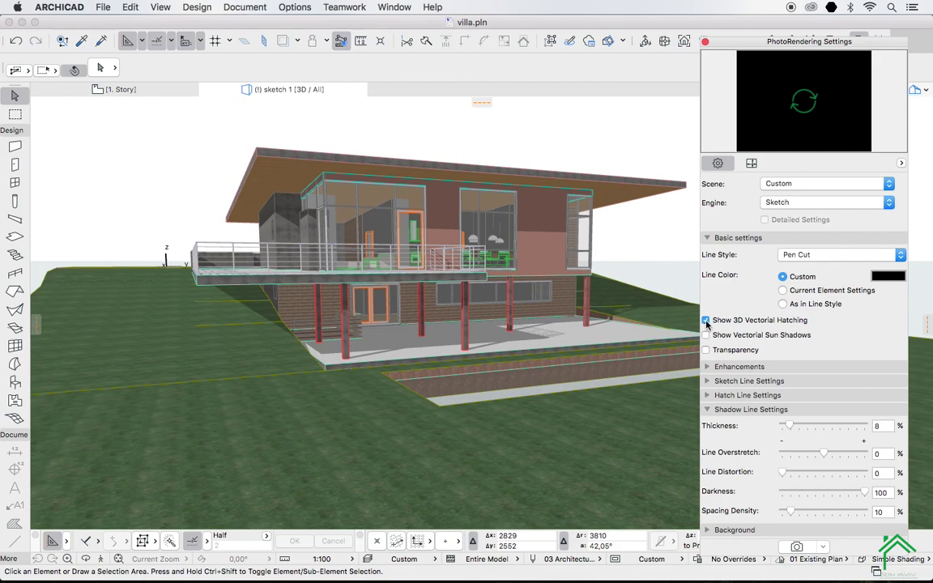
click(707, 321)
Reduce Paper Roughness from 50 to 0 in the enhancement options
click(710, 237)
click(708, 253)
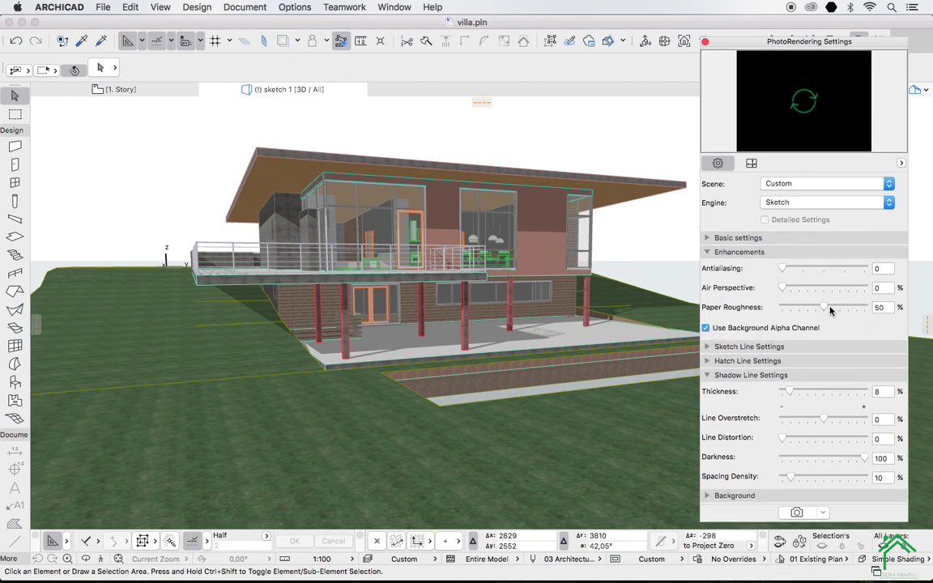
drag(826, 307, 766, 307)
click(707, 252)
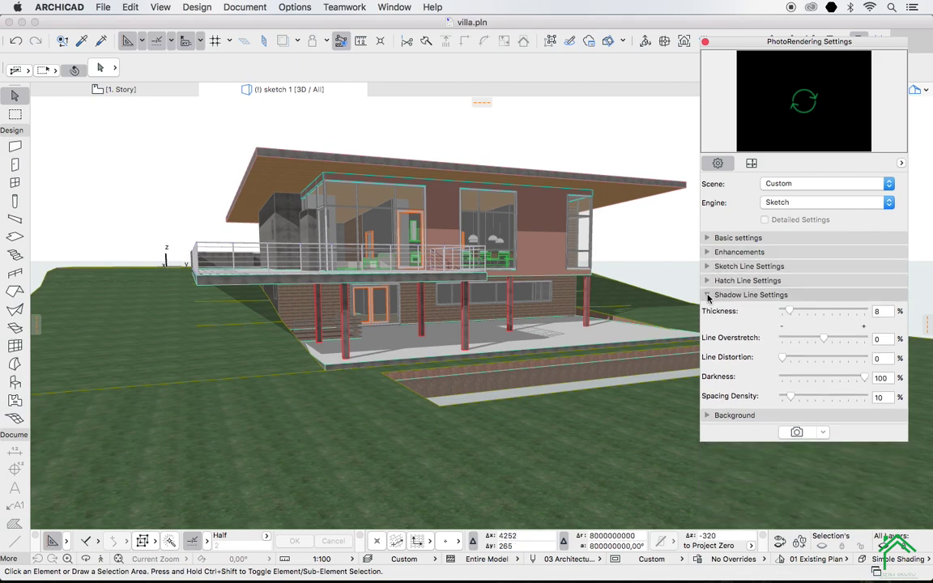
Set sketch line thickness to 50 and hatch line thickness to 20
click(707, 295)
click(707, 267)
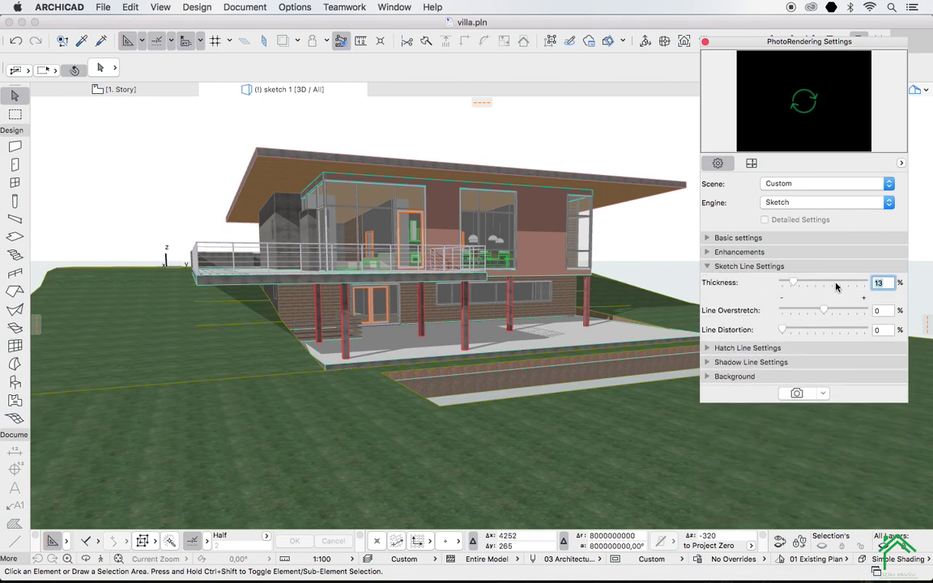
text(50)
key(Return)
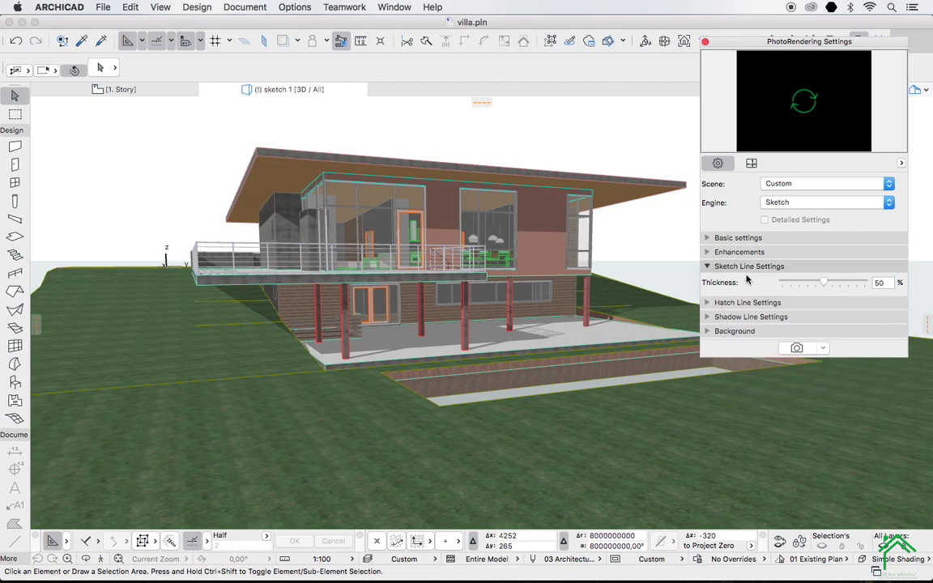
click(747, 302)
click(879, 298)
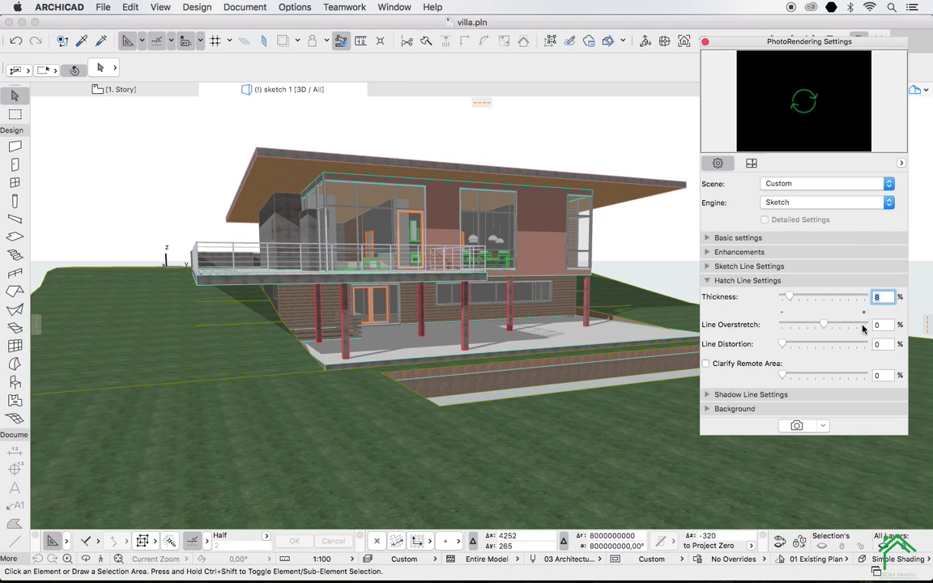
text(20)
click(719, 281)
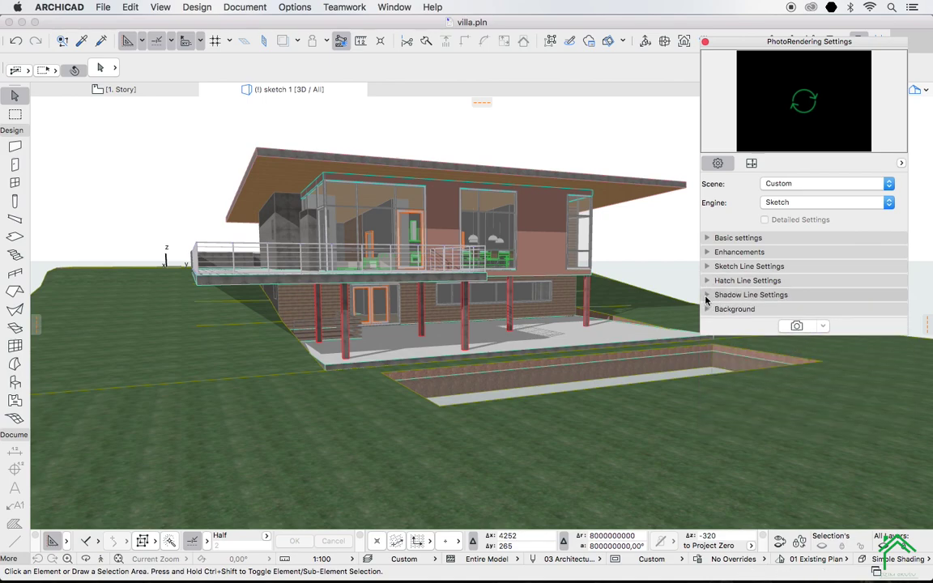
Set shadow line thickness 100, darkness 10 and spacing density 0
click(719, 300)
double_click(885, 313)
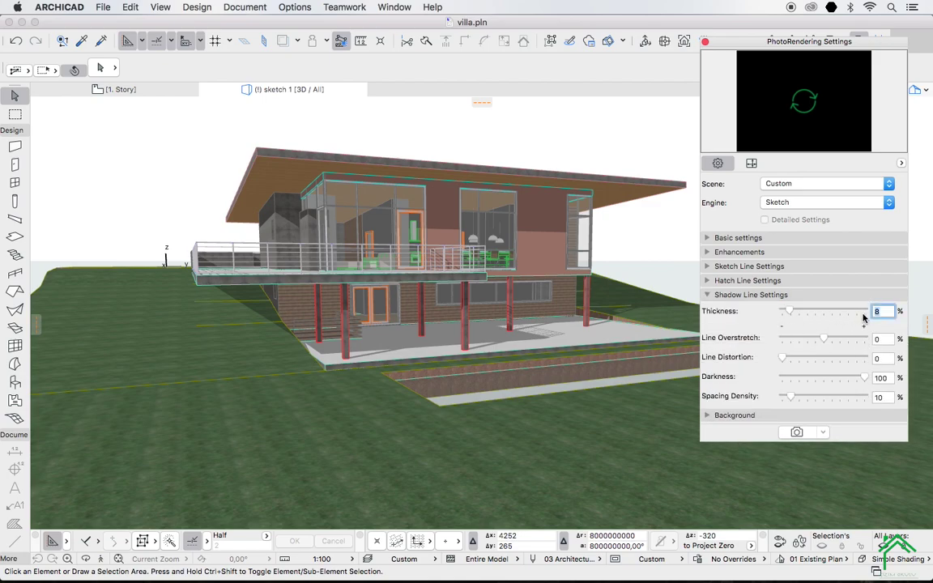
double_click(891, 378)
text(10)
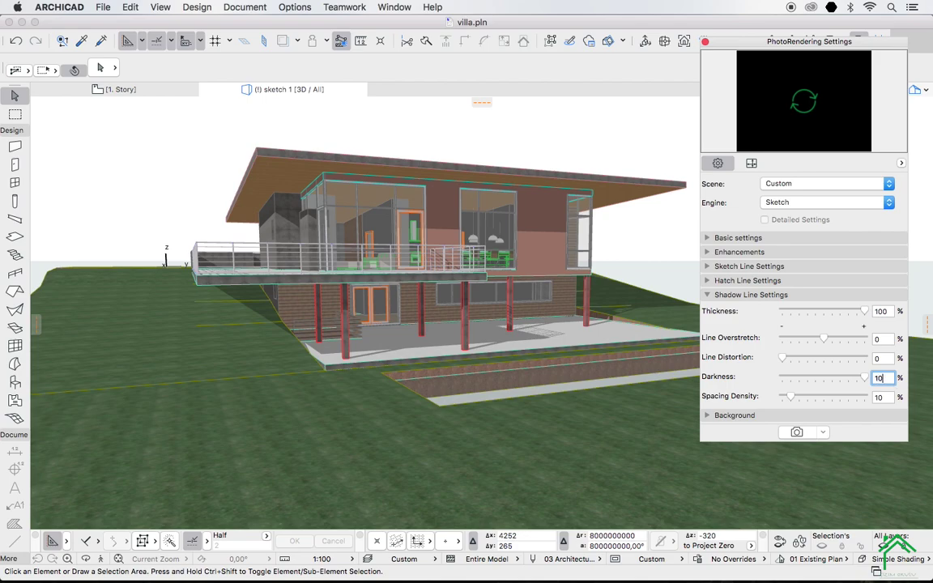
key(Tab)
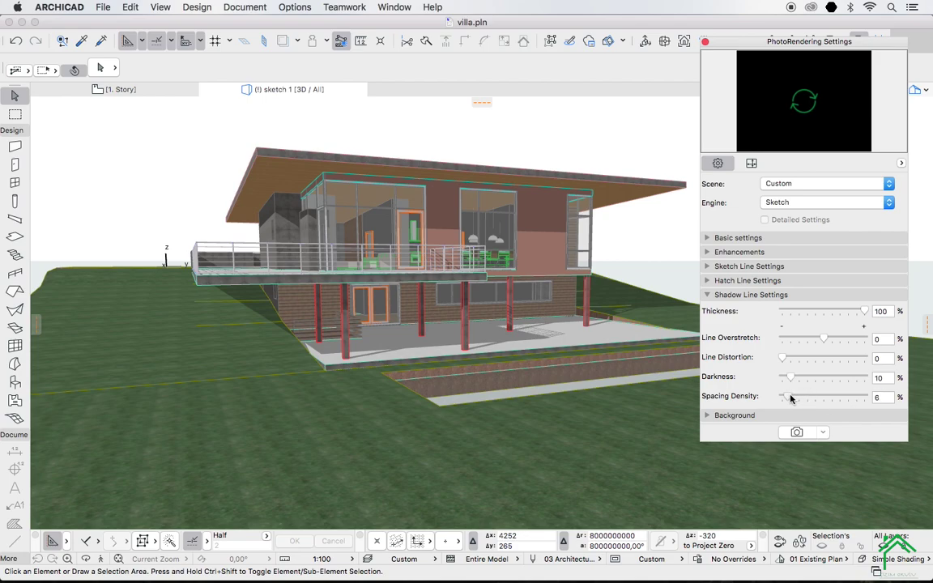
text(0)
key(Tab)
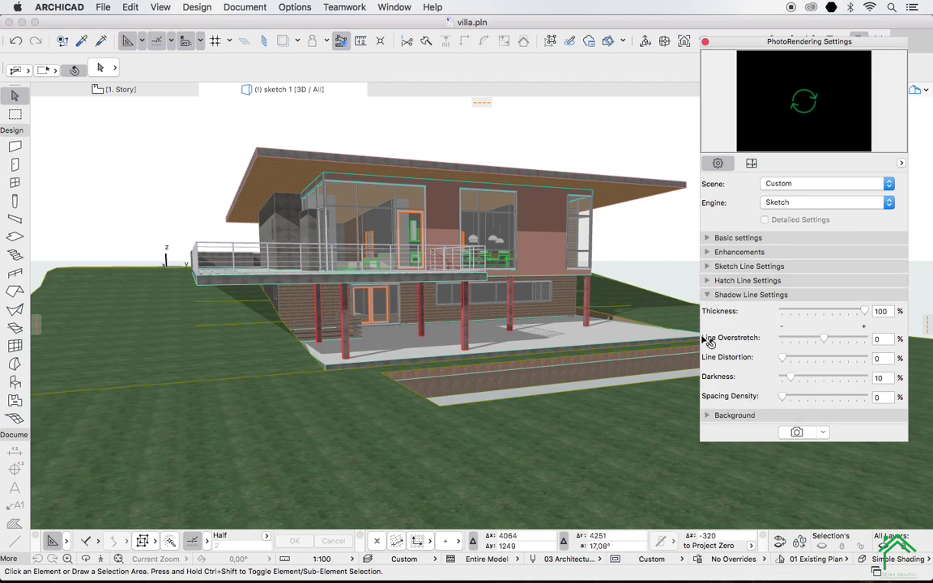
Make the sky background colour pure white at 100% brightness, then show the 800 x 600 Size settings
click(710, 295)
click(709, 308)
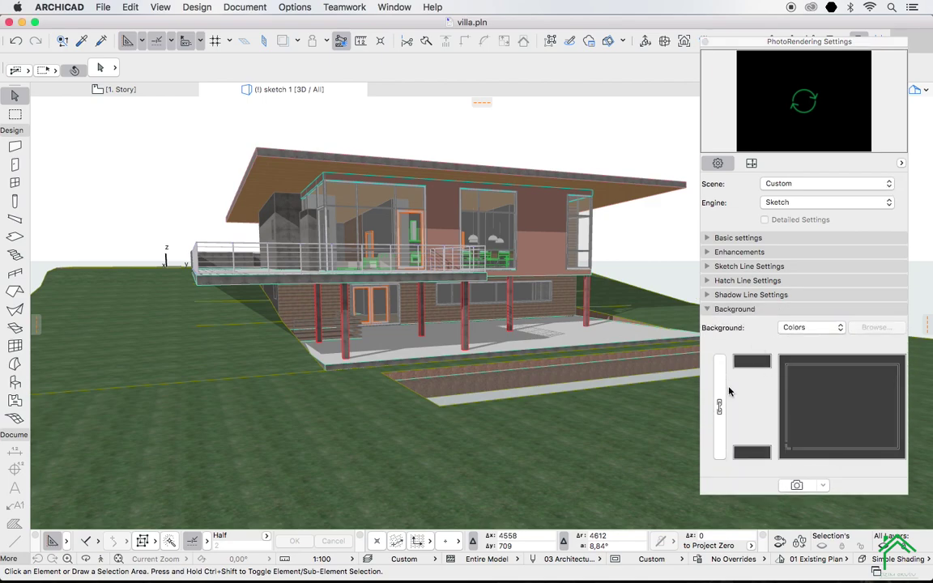
click(753, 362)
click(497, 189)
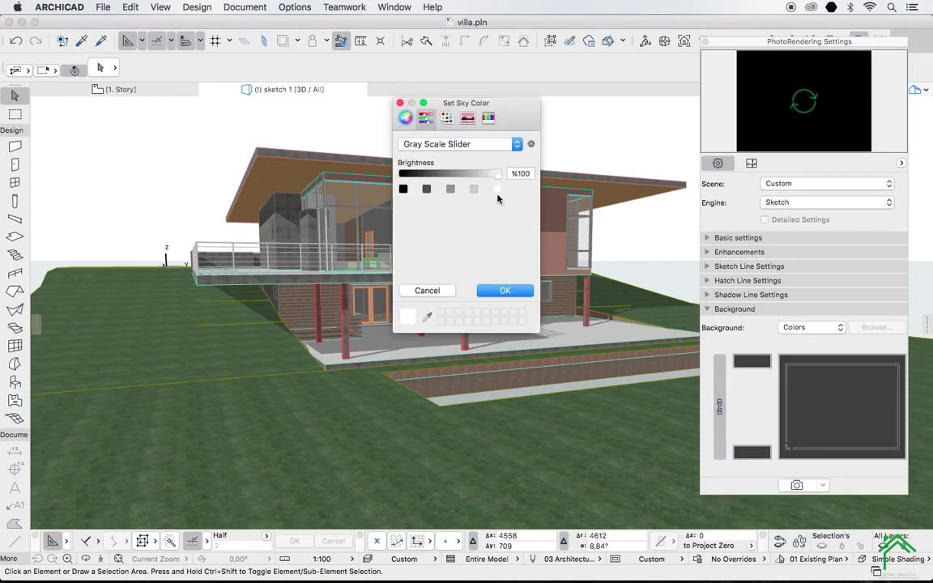
click(506, 291)
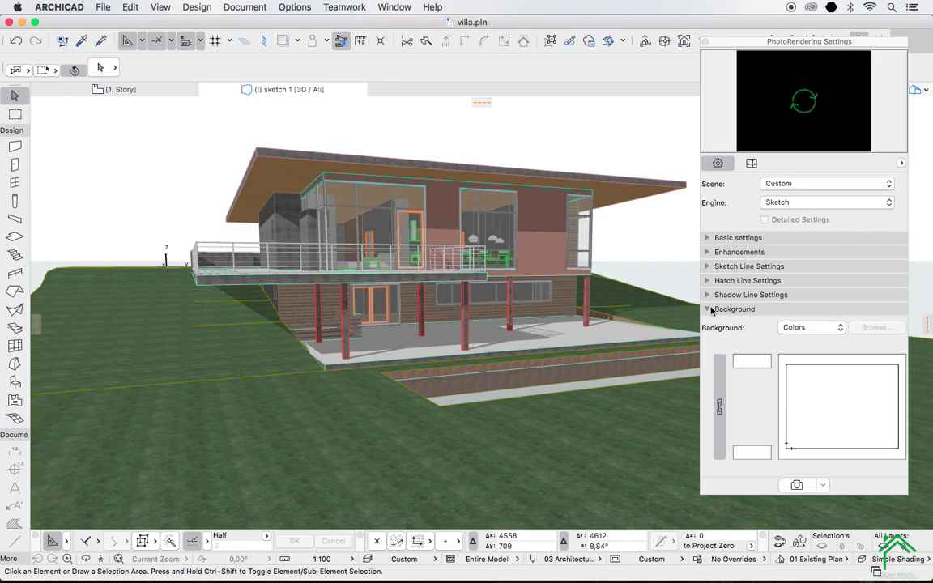
click(752, 163)
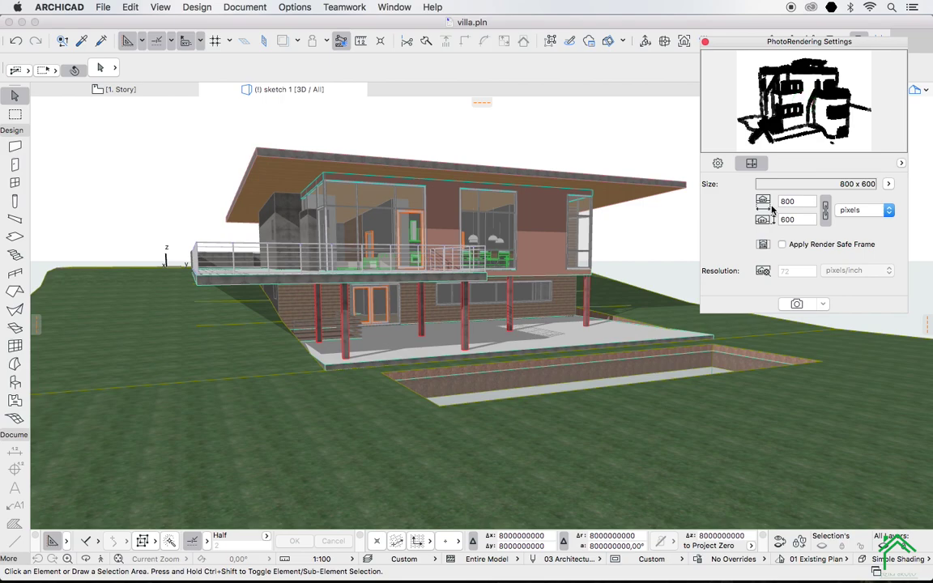
Check the Basic sketch settings, then render an 800 x 600 test sketch of the villa
click(717, 163)
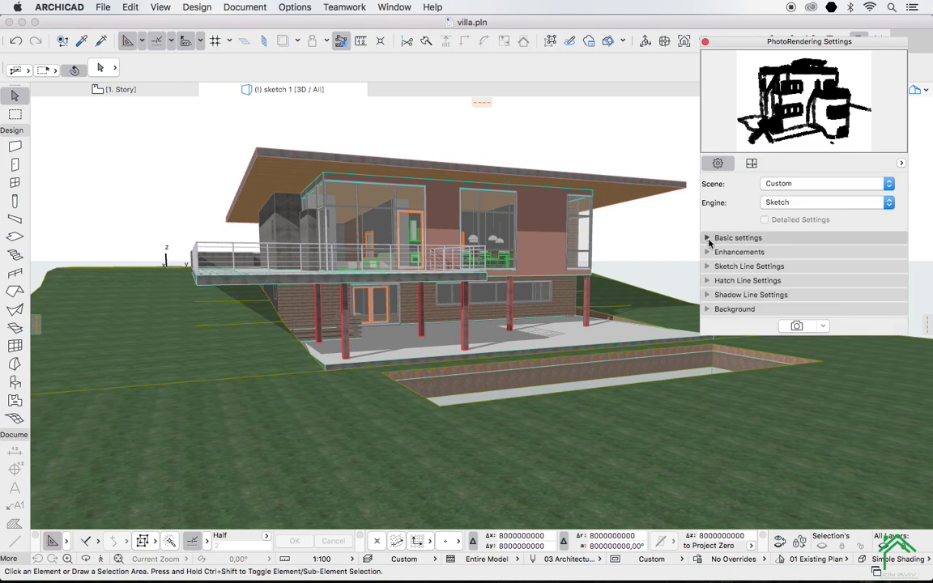
click(707, 238)
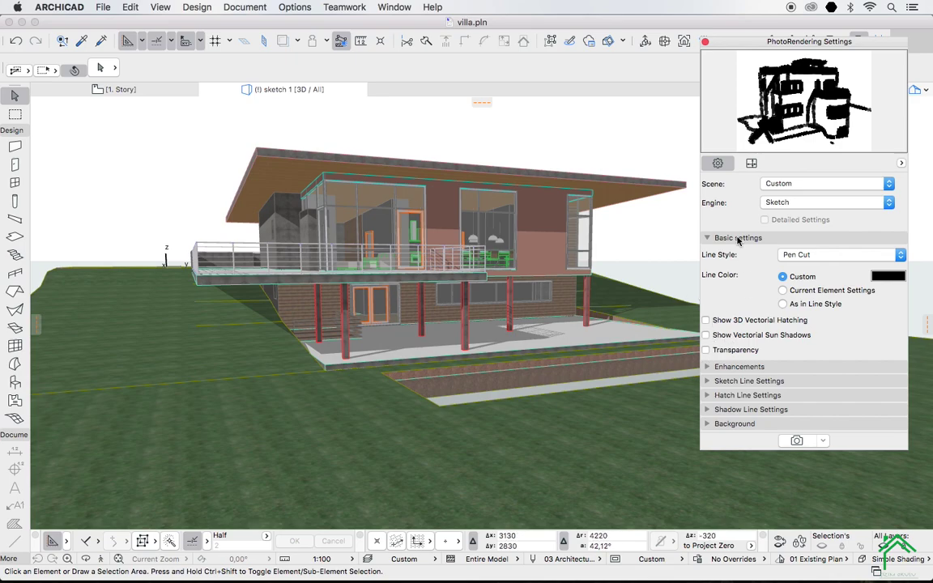
click(752, 163)
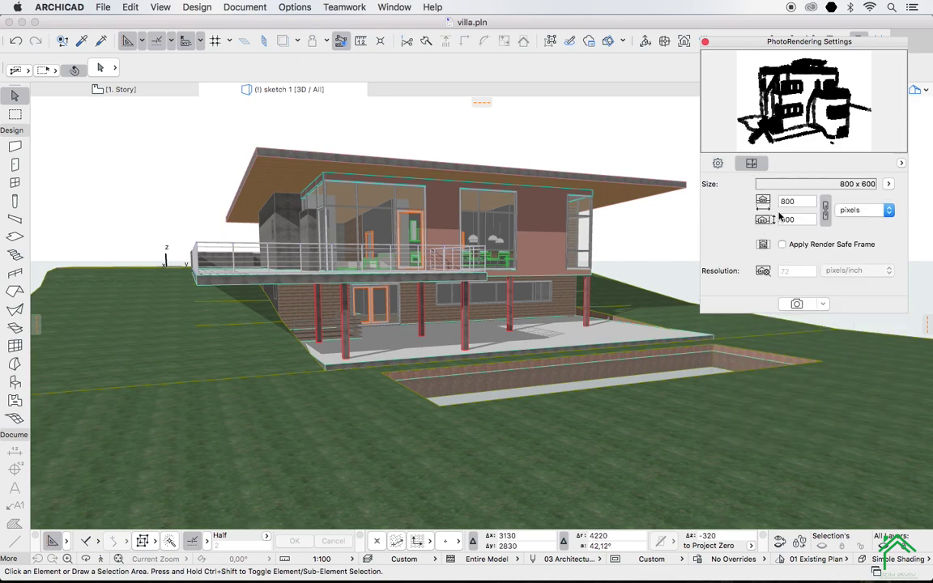
click(803, 307)
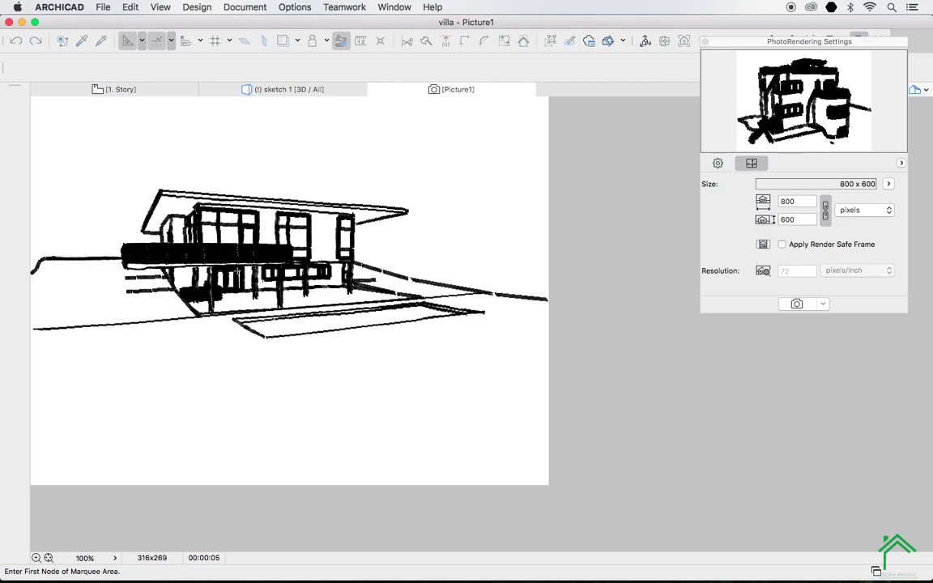
Set the output width to 6000 pixels (height 4500) and render the large sketch
double_click(794, 201)
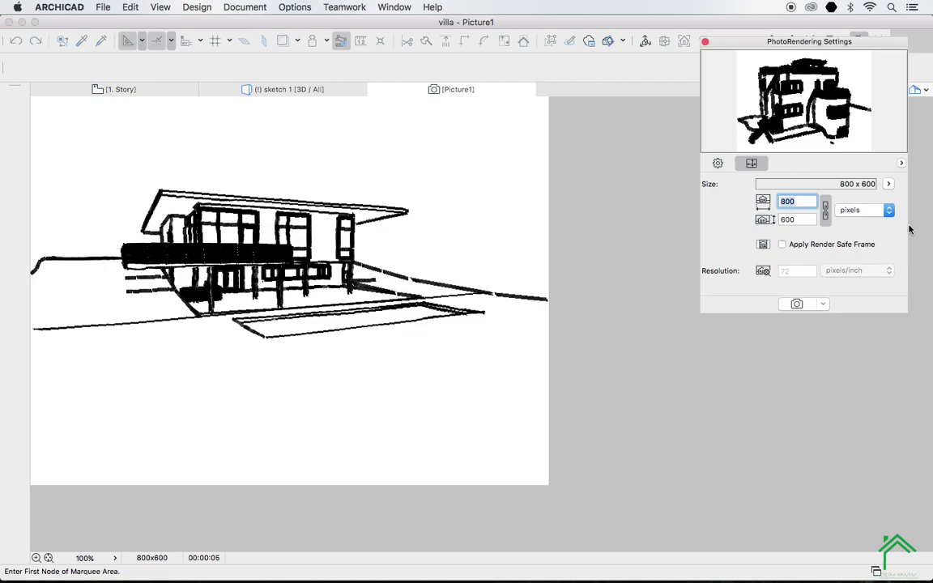
text(60)
text(0)
click(802, 217)
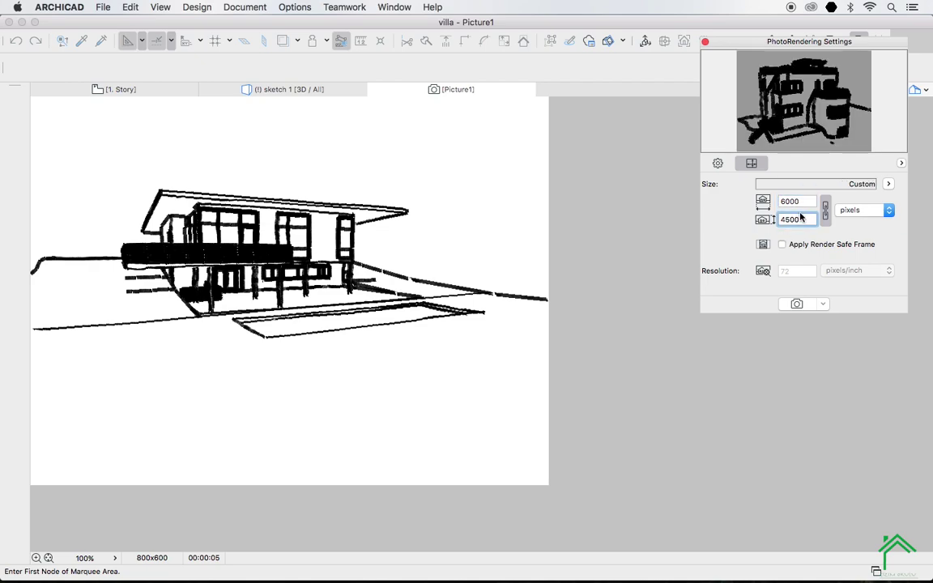
click(798, 305)
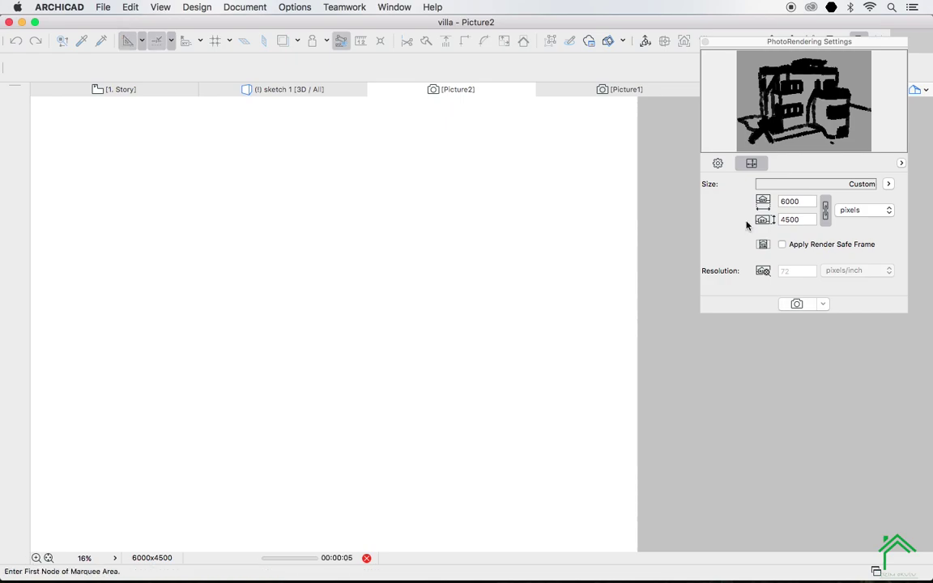
Compare the two renders, then close the Picture1 test sketch without saving
click(600, 91)
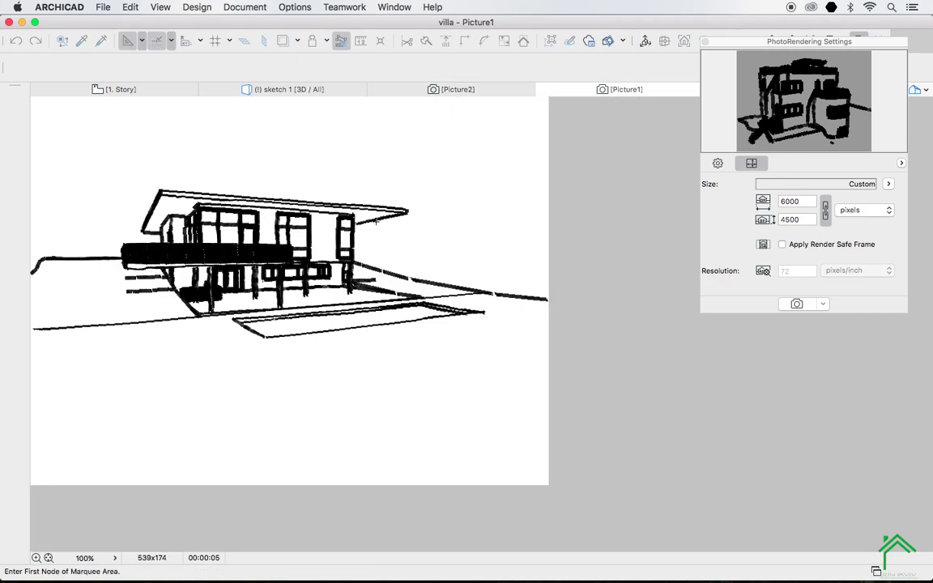
click(487, 92)
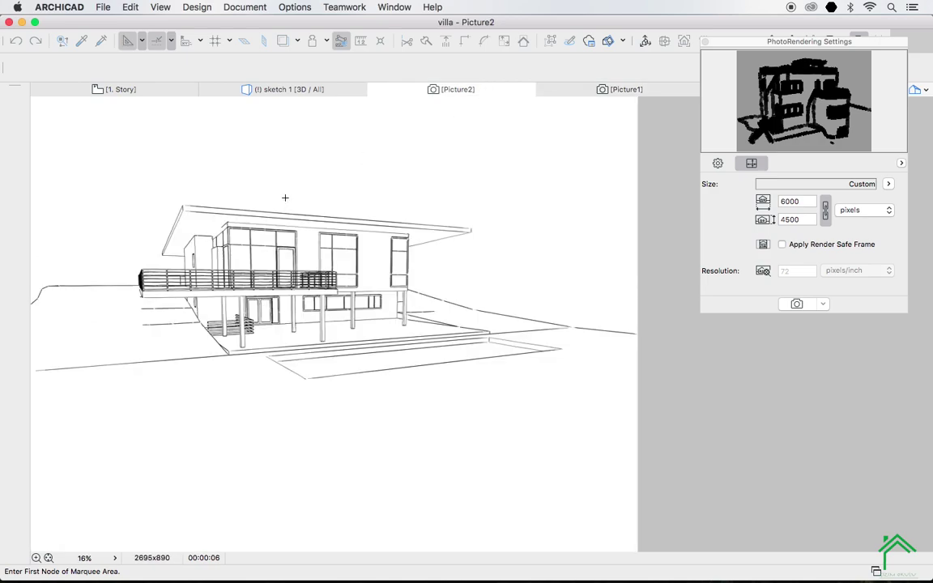
click(648, 91)
click(543, 91)
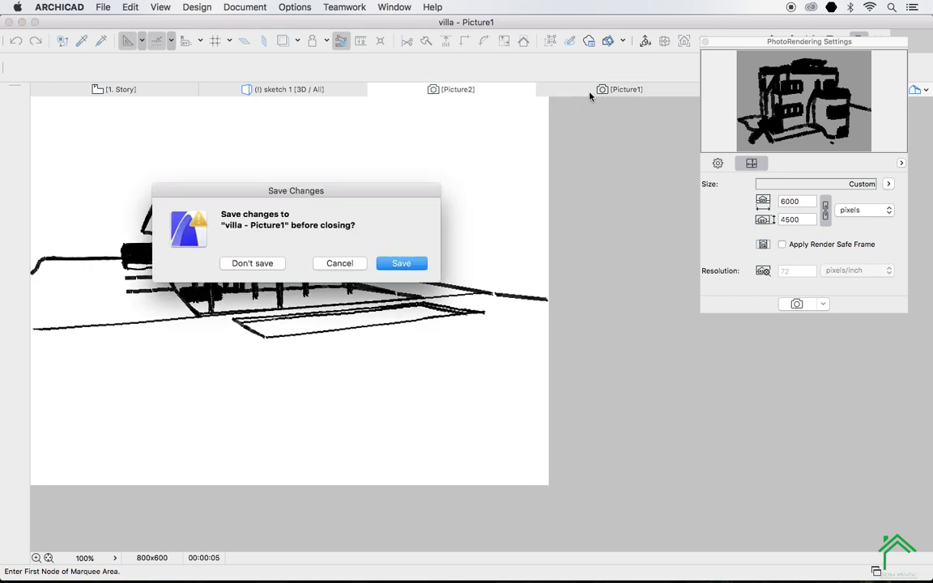
click(249, 264)
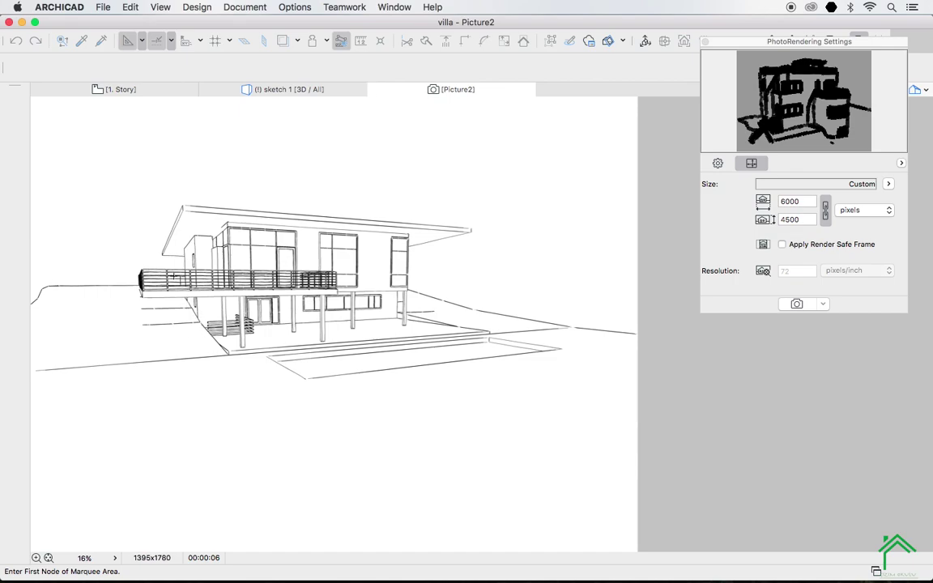
Turn on 3D vectorial hatching and render Picture3, then replace hatching with vectorial sun shadows
click(721, 163)
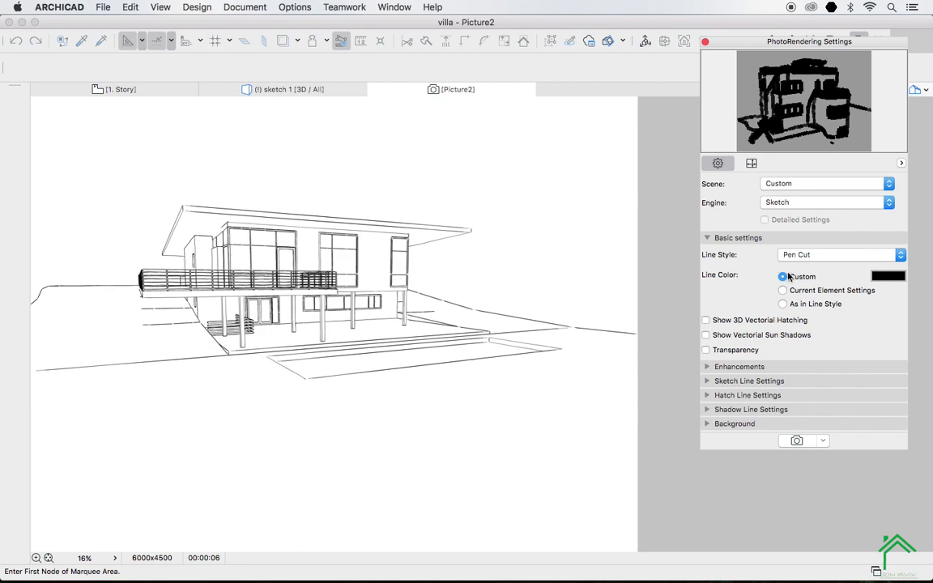
click(706, 321)
click(801, 442)
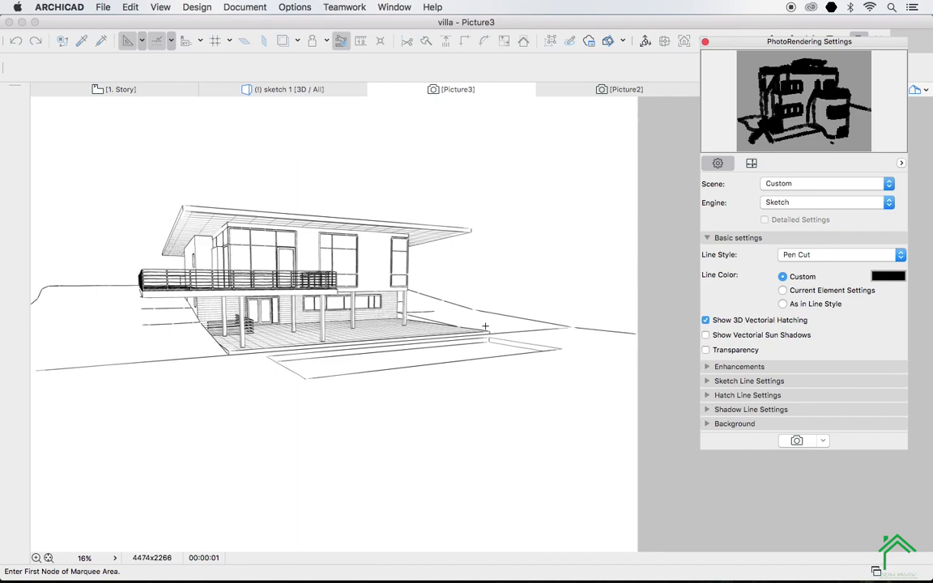
click(706, 321)
click(705, 335)
Render Picture4 with vectorial sun shadows, then turn shadows off and Transparency on
click(796, 440)
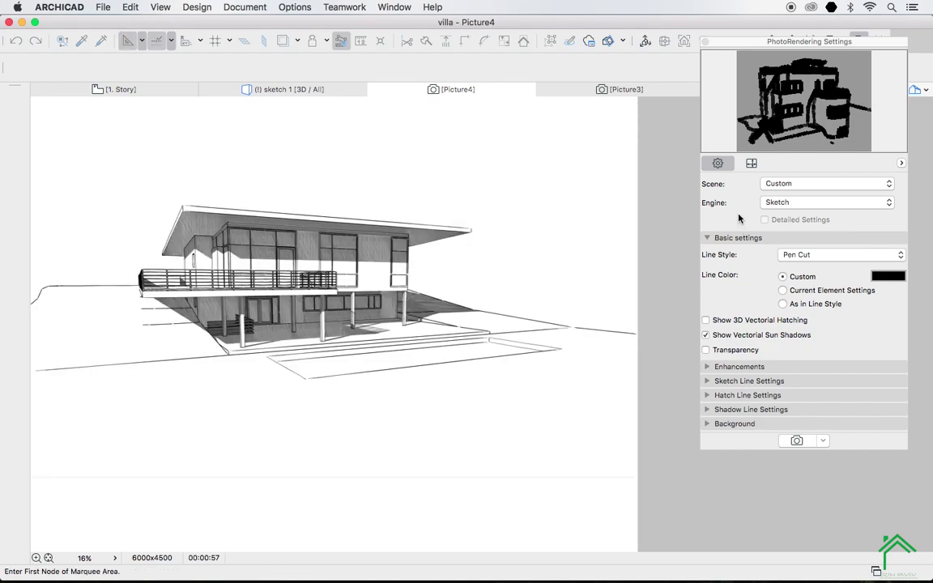
click(735, 316)
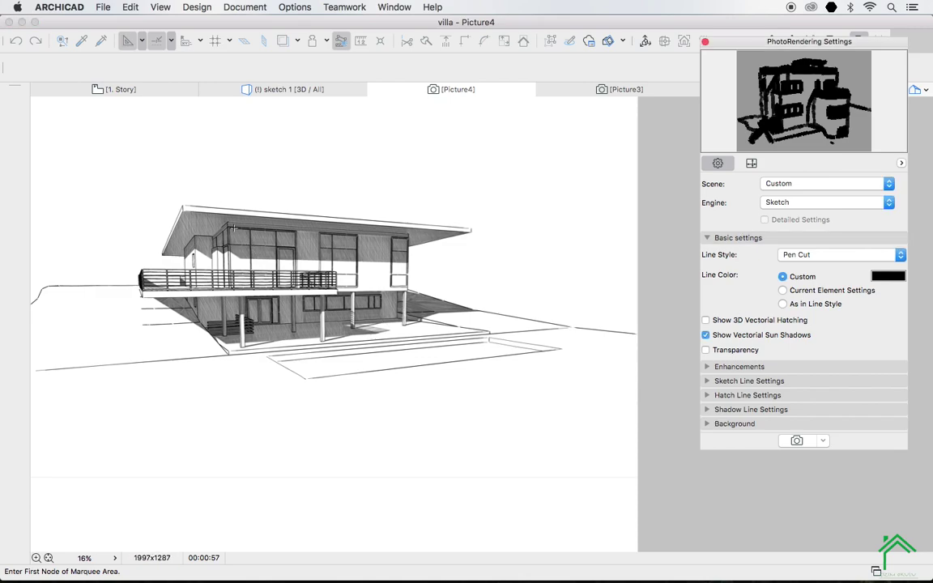
scroll(233, 229, up, 3)
scroll(324, 276, up, 3)
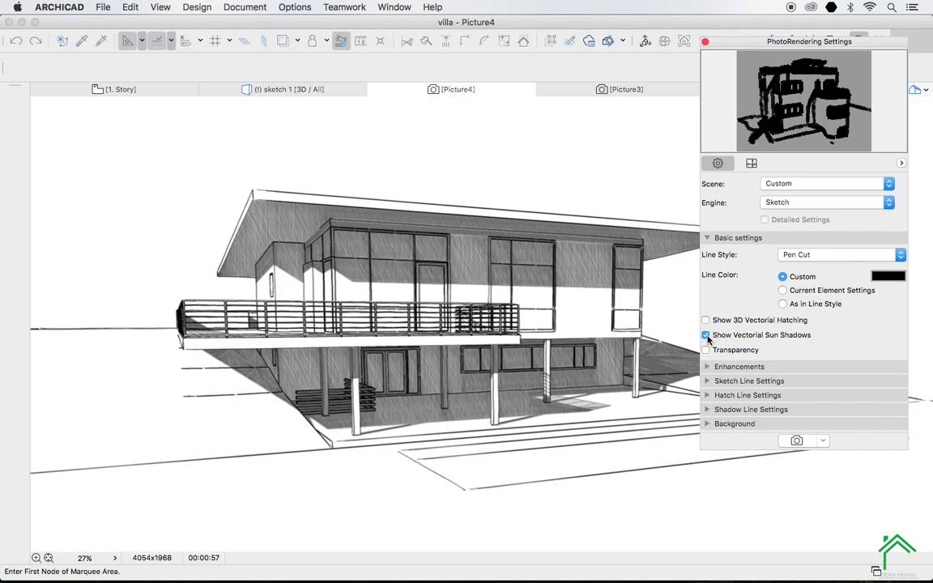
click(705, 334)
click(706, 350)
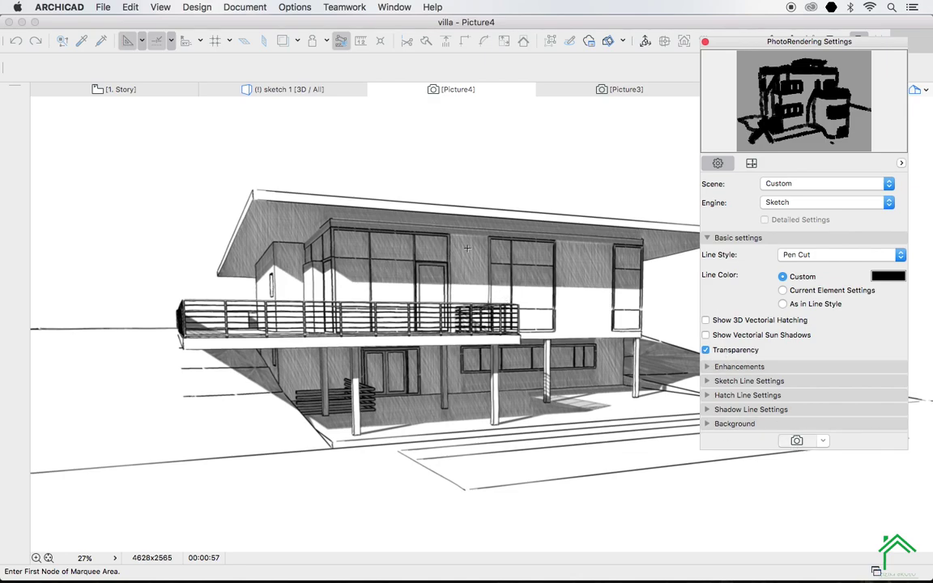
Render Picture5 with PhotoRender Projection using transparency so the glazing reveals the interior
key(alt+F6)
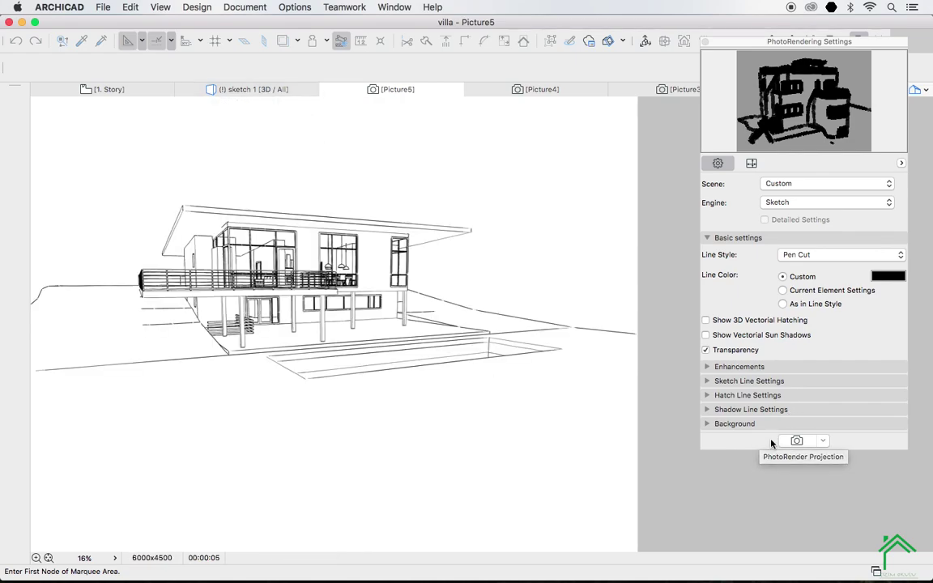
scroll(124, 259, up, 3)
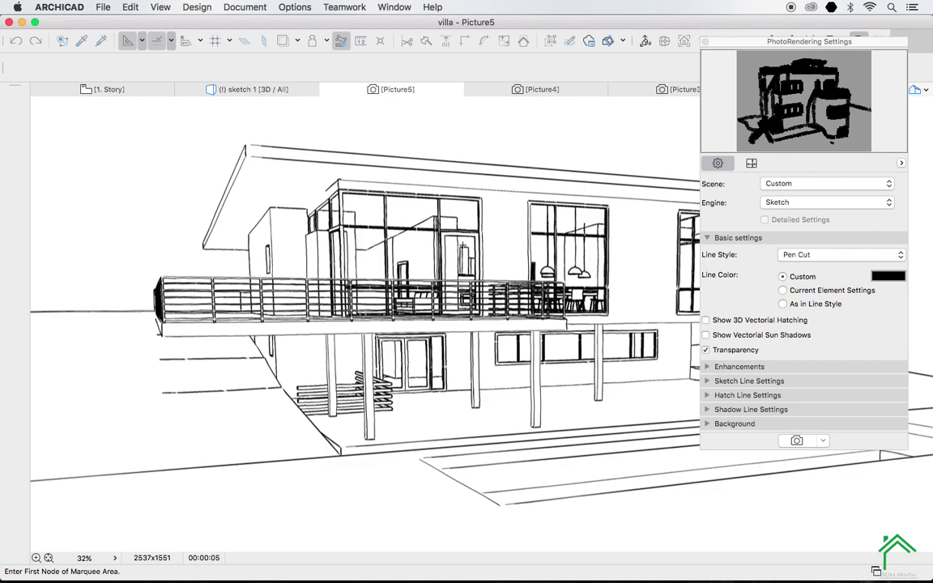
scroll(464, 245, right, 3)
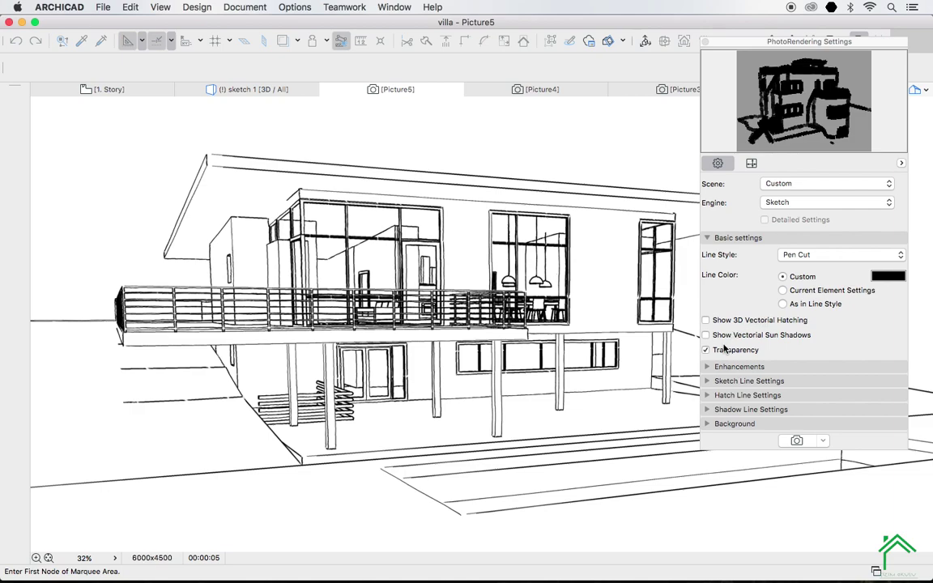
Turn Vectorial Sun Shadows back on alongside transparency and start a new render
click(706, 350)
click(705, 351)
click(705, 335)
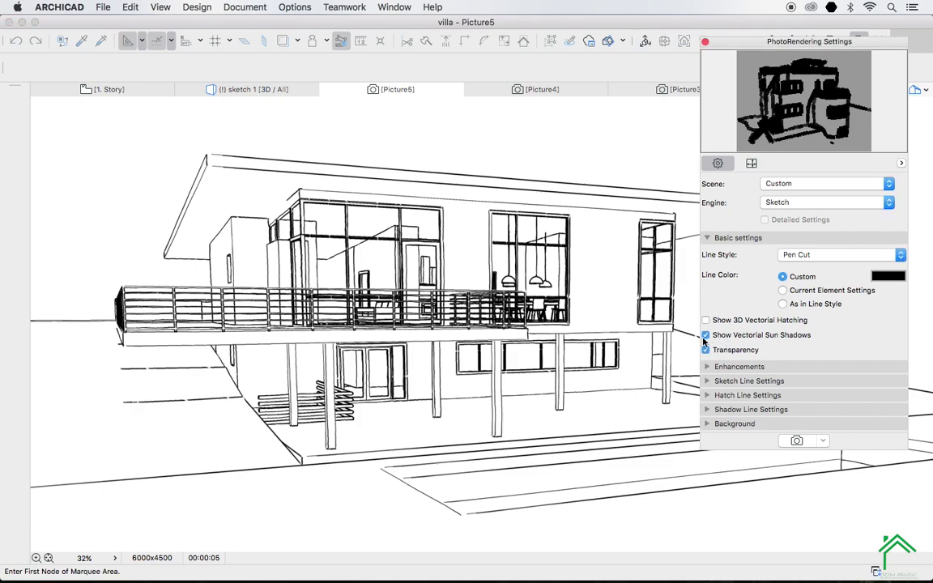
click(798, 442)
Render Picture6 with sun shadows and transparent glazing, and move the PhotoRendering Settings palette lower
click(796, 442)
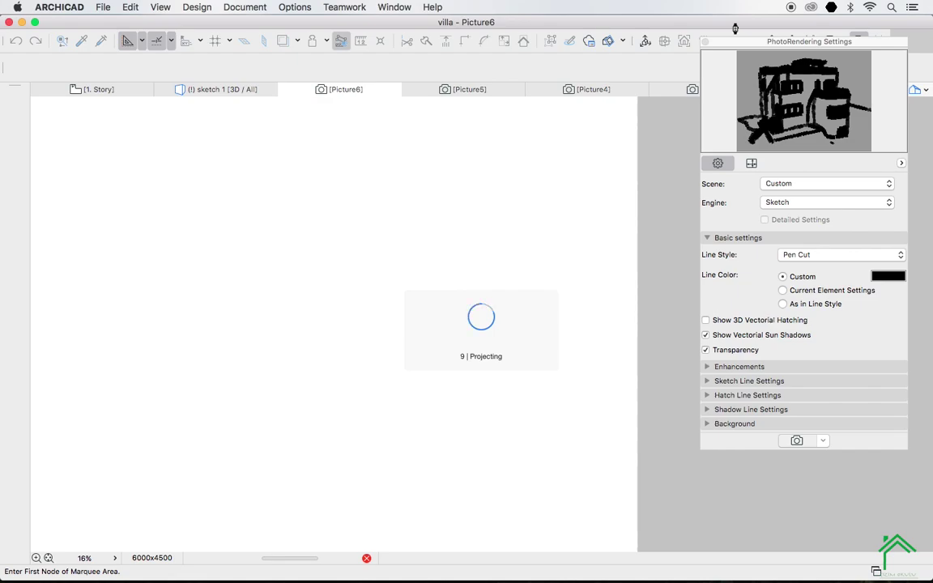
drag(777, 42, 772, 106)
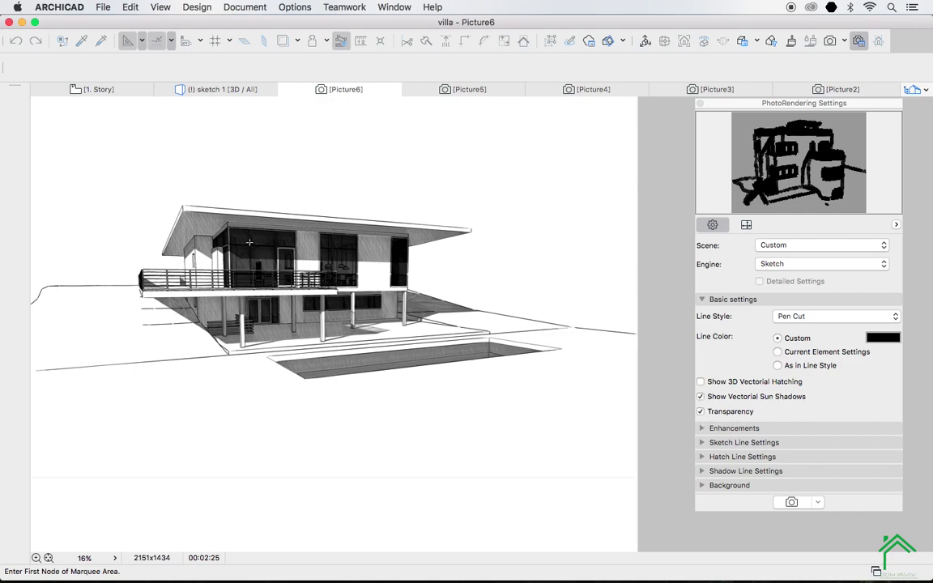
scroll(249, 241, up, 2)
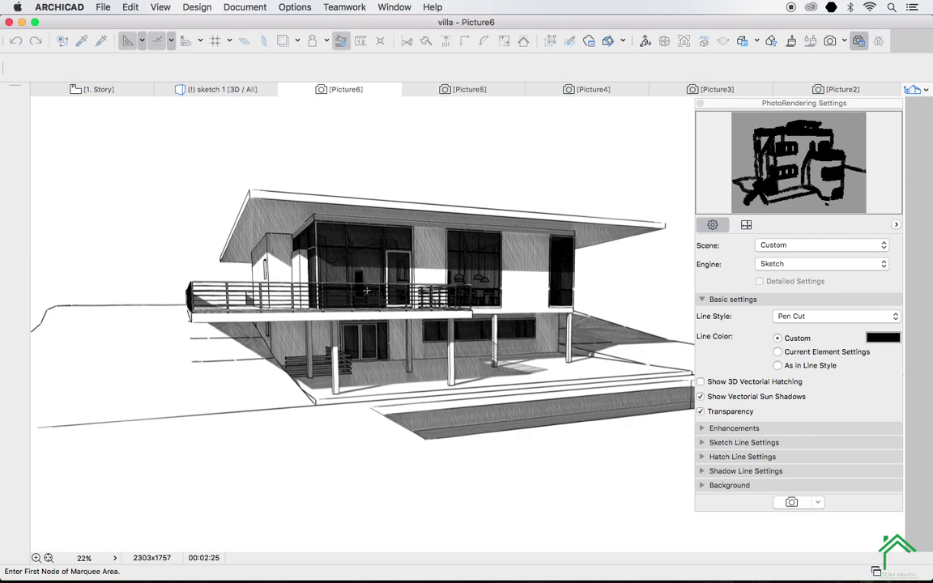
click(580, 90)
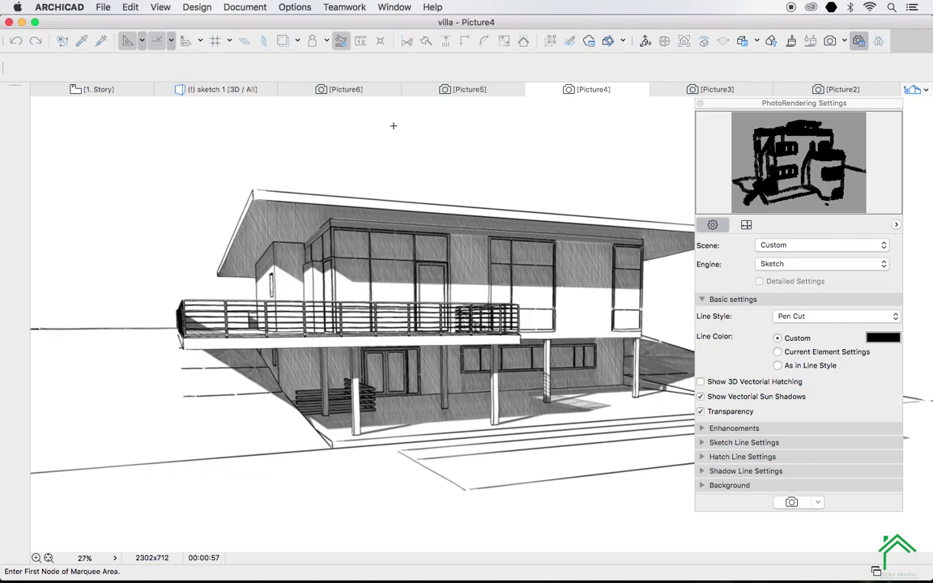
click(365, 90)
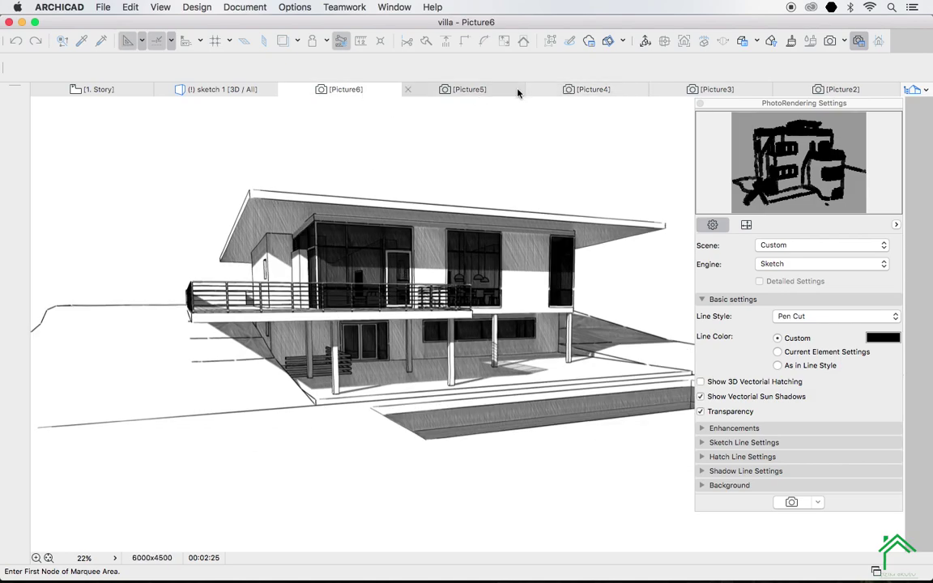
click(474, 90)
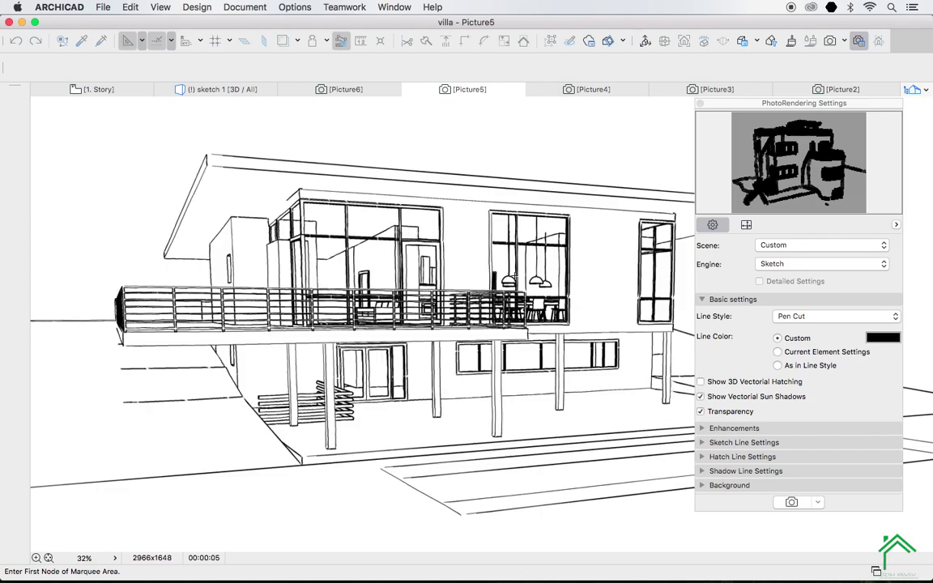
click(357, 89)
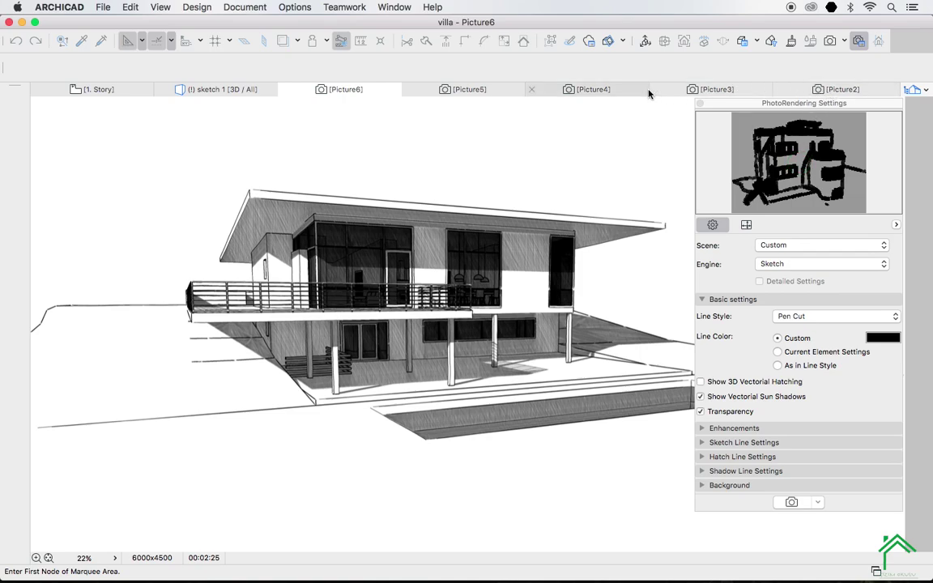
mouse_move(710, 89)
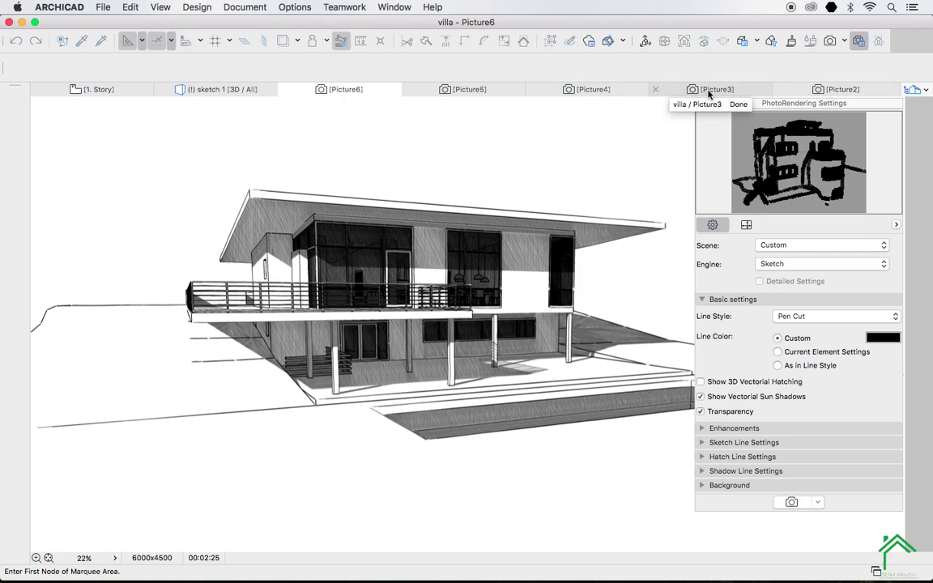
Save the line-only Picture2 into a new 'render' folder under Documents > tutorial
click(803, 89)
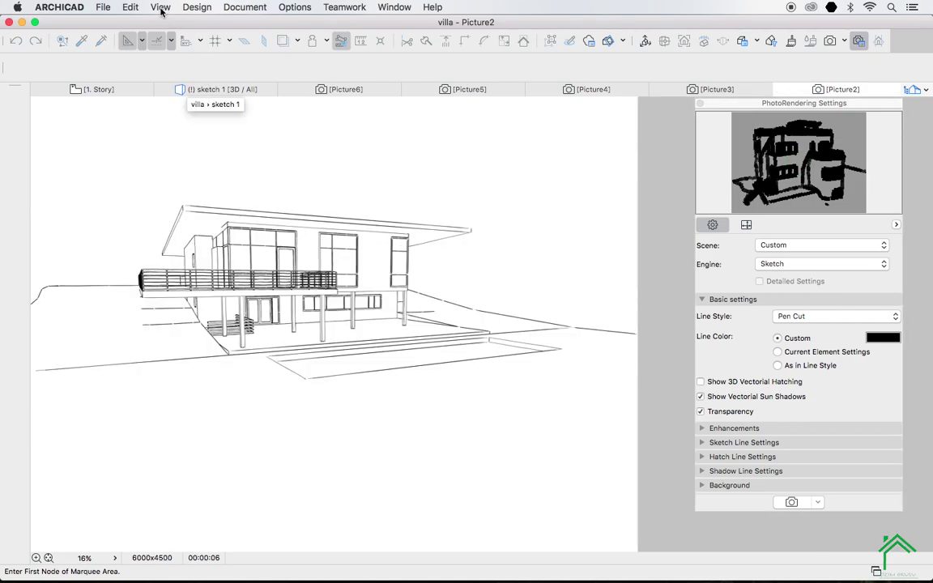
click(104, 7)
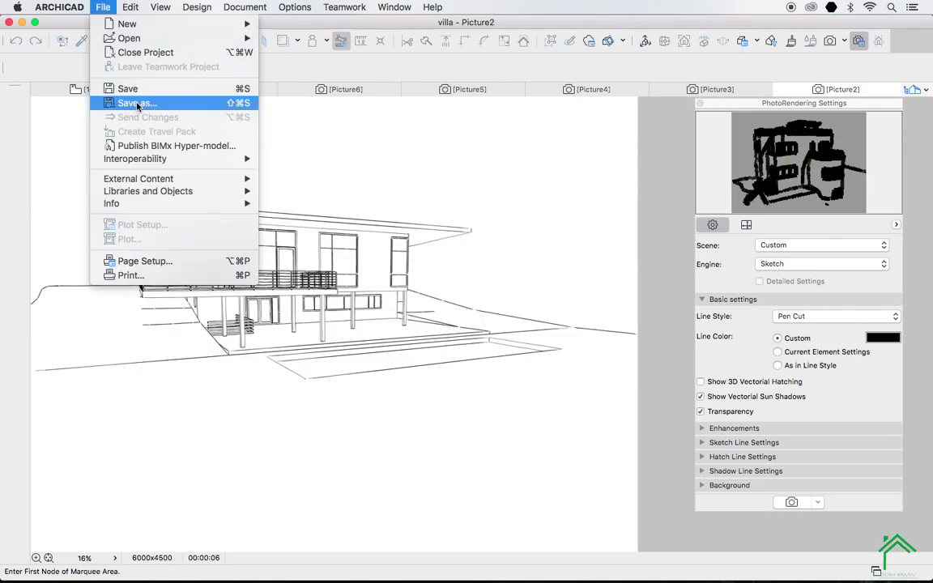
click(264, 197)
click(301, 210)
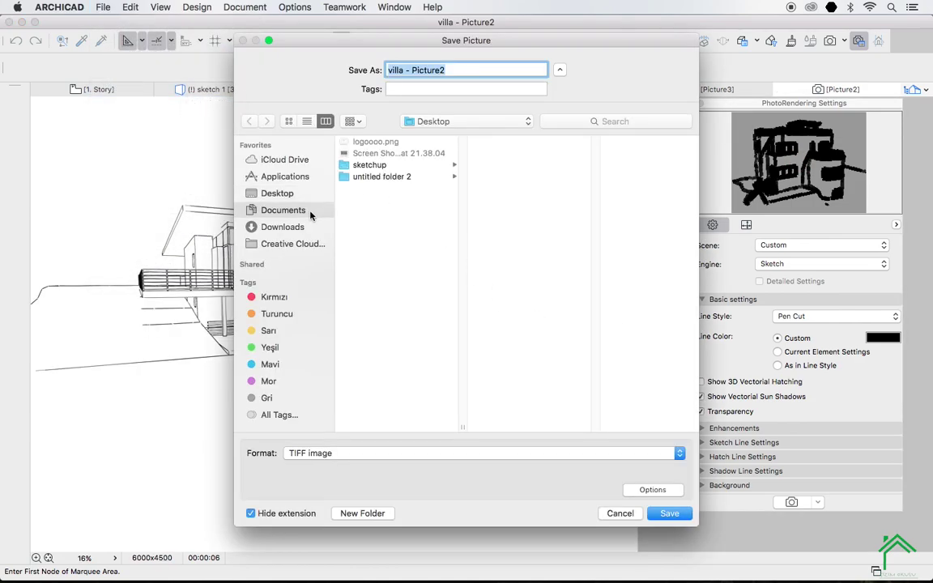
click(405, 340)
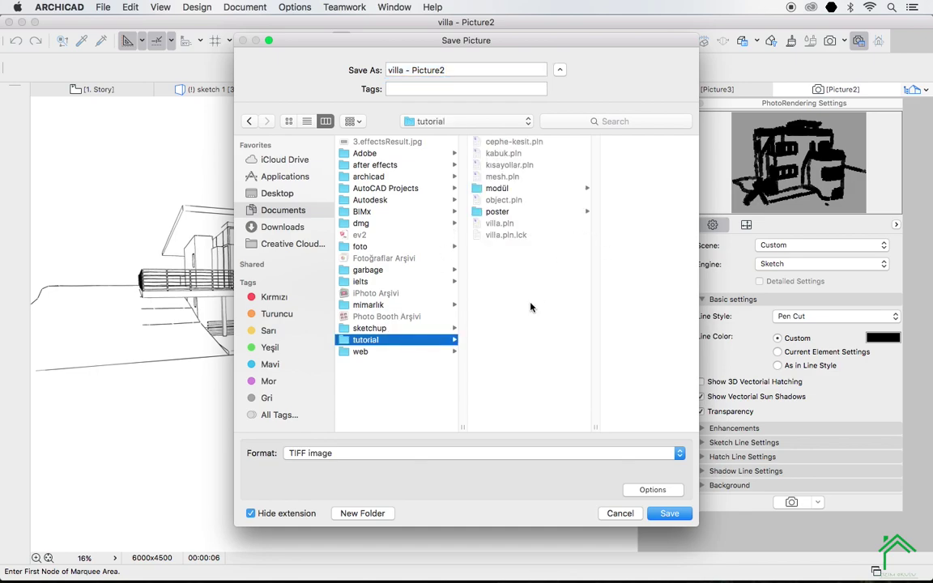
click(380, 513)
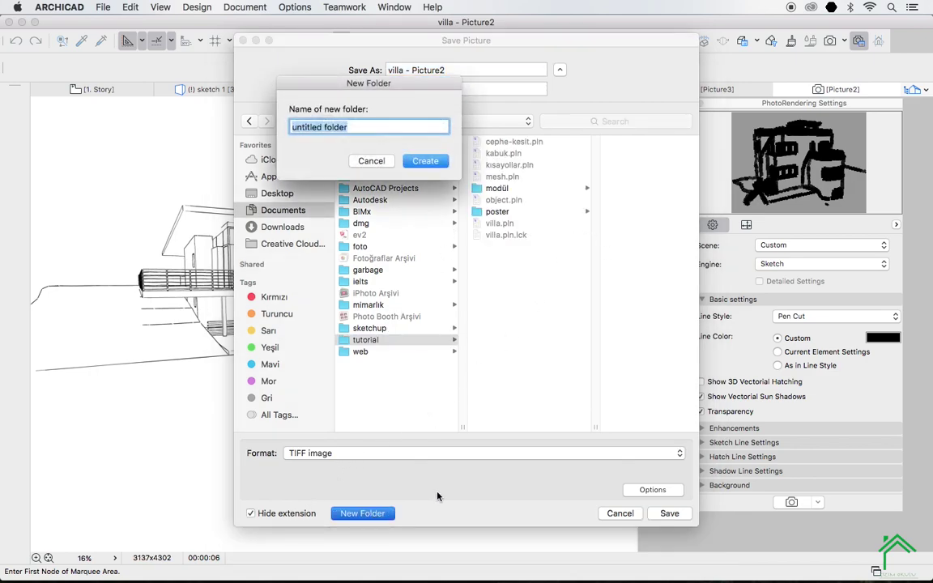
text(render)
key(Return)
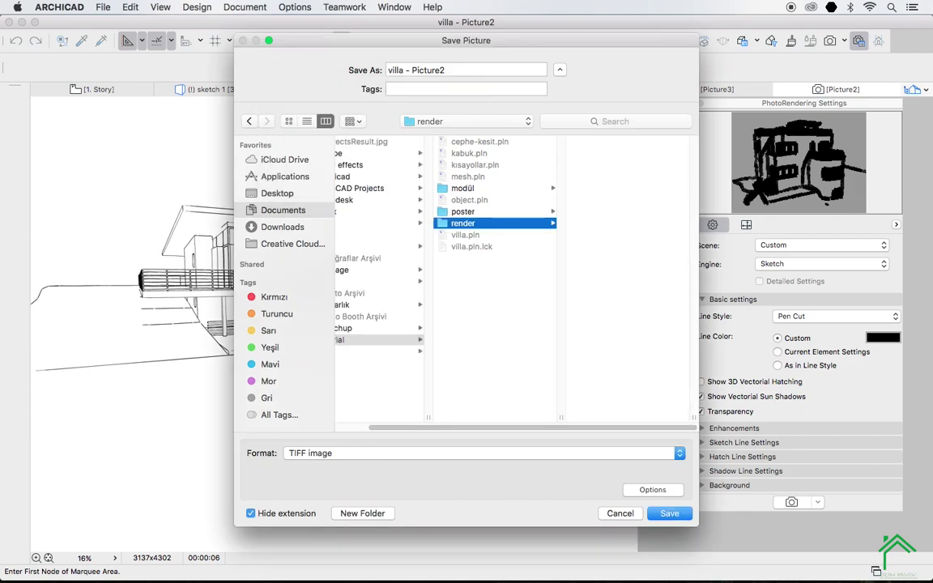
Keep TIFF image as the format and name the file 'sketch - dış çizgi'
click(481, 456)
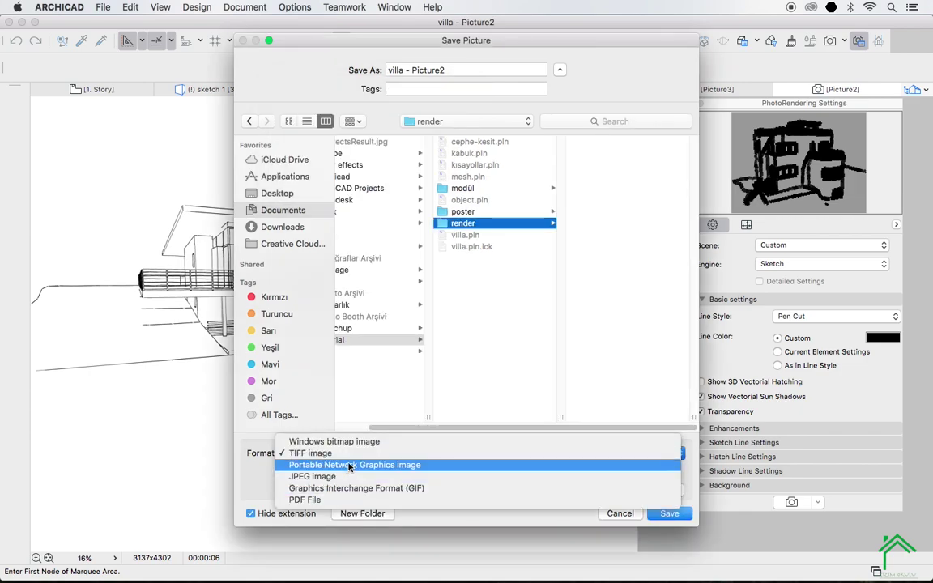
click(389, 454)
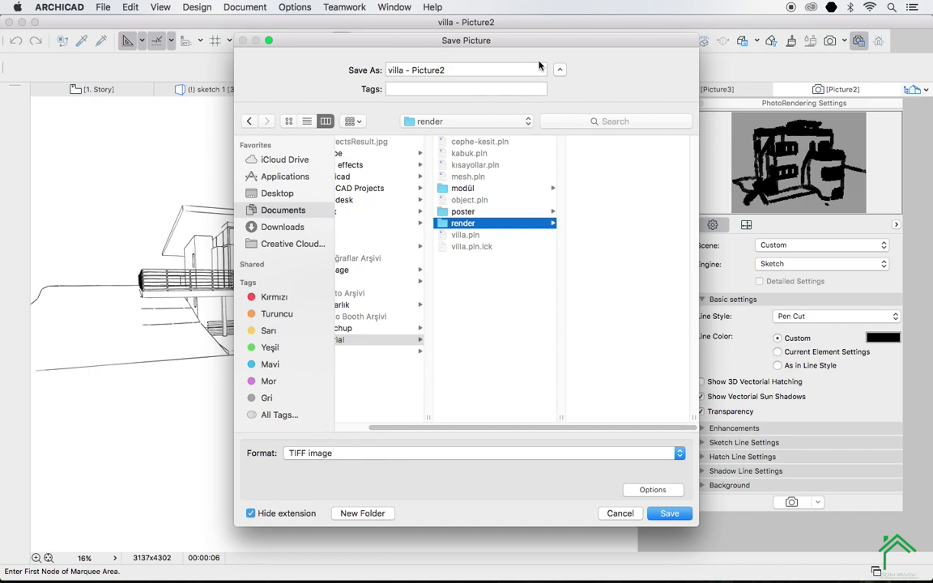
drag(469, 72, 354, 69)
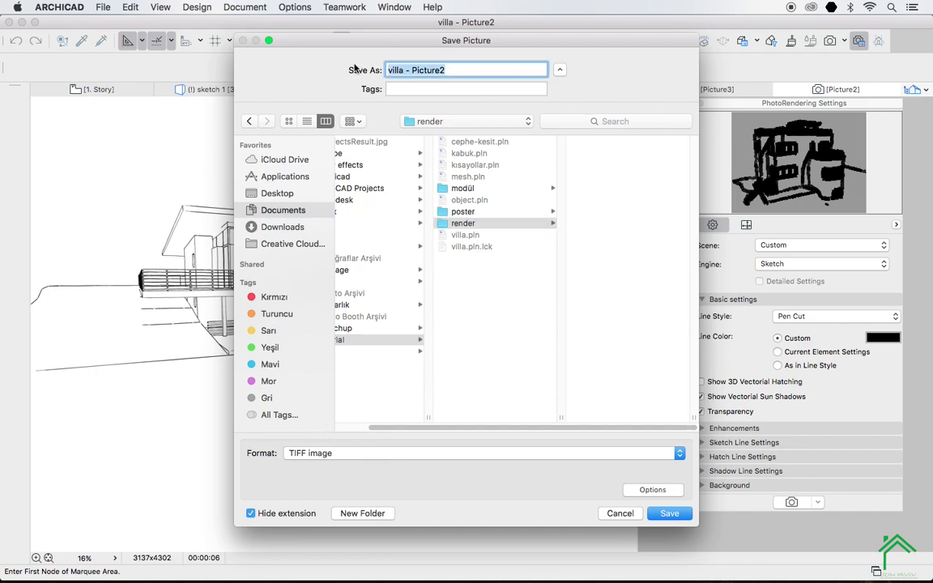
text(sketch -)
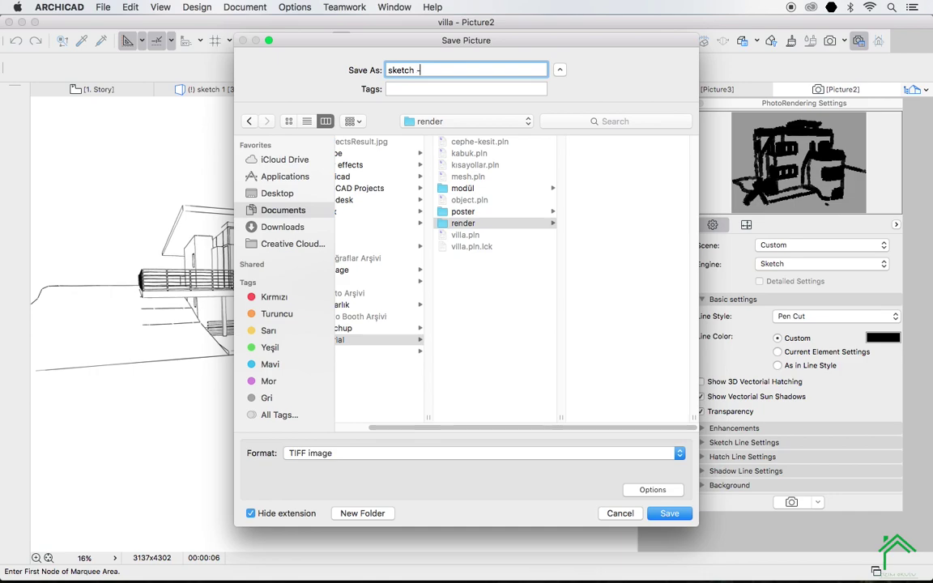
text( dış çi)
text(zgi)
Save Picture2 as TIFF, then save the hatched Picture3 render as 'sketch - hatch'
click(672, 514)
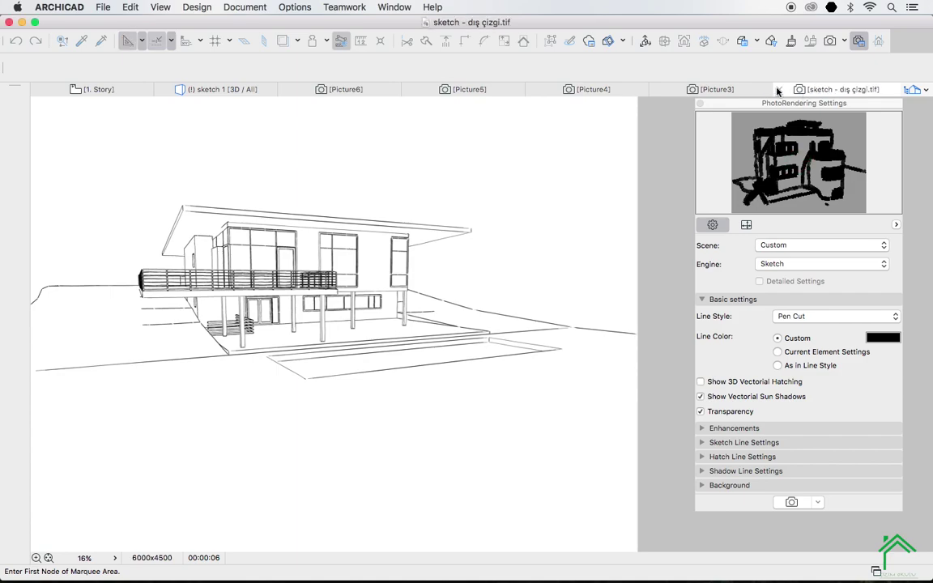
click(687, 89)
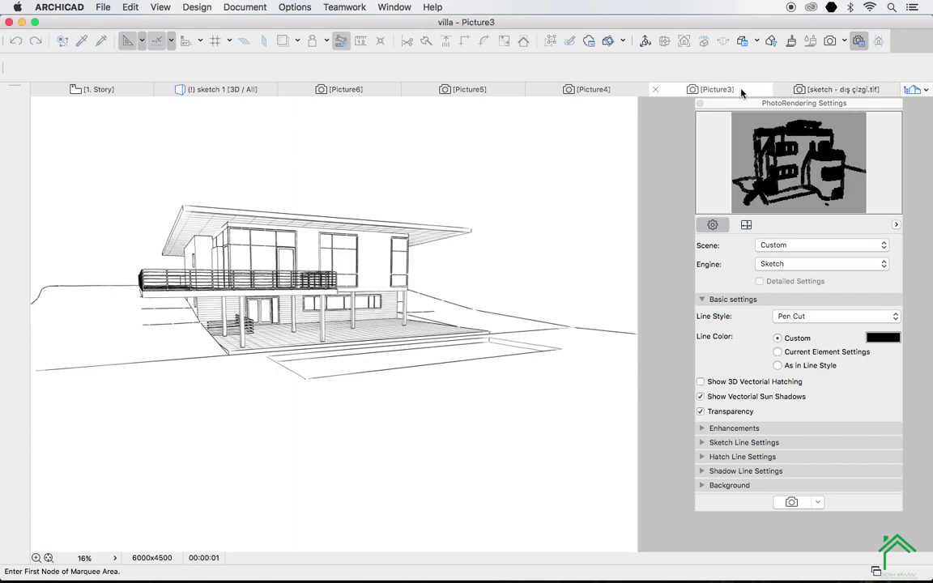
click(96, 9)
click(129, 103)
text(sketch - h)
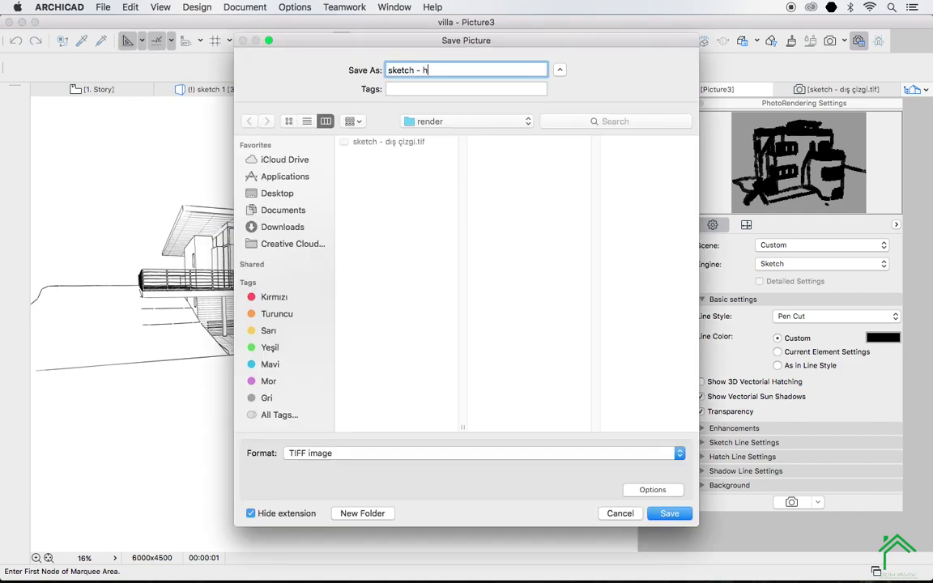
text(atch)
key(Return)
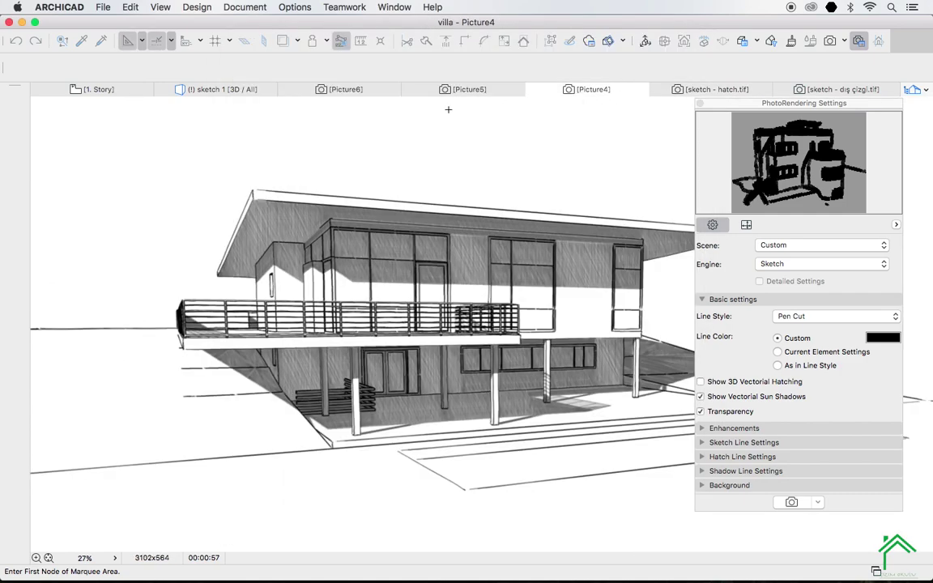
Save the shadow and Picture5 renders as 'sketch - gölge' and 'sketch - saydam' TIFFs
click(103, 7)
click(138, 103)
text(ske)
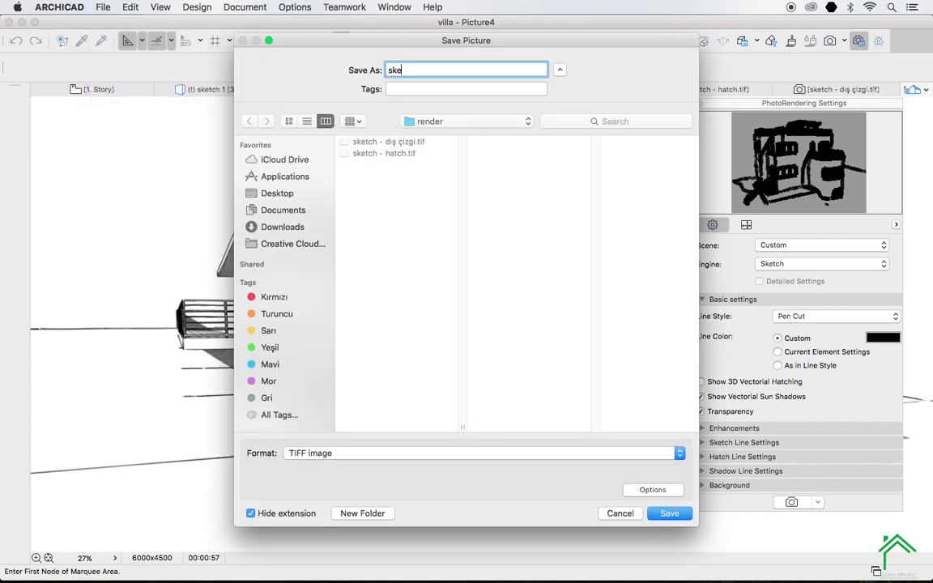
text(tch - gölge)
key(Return)
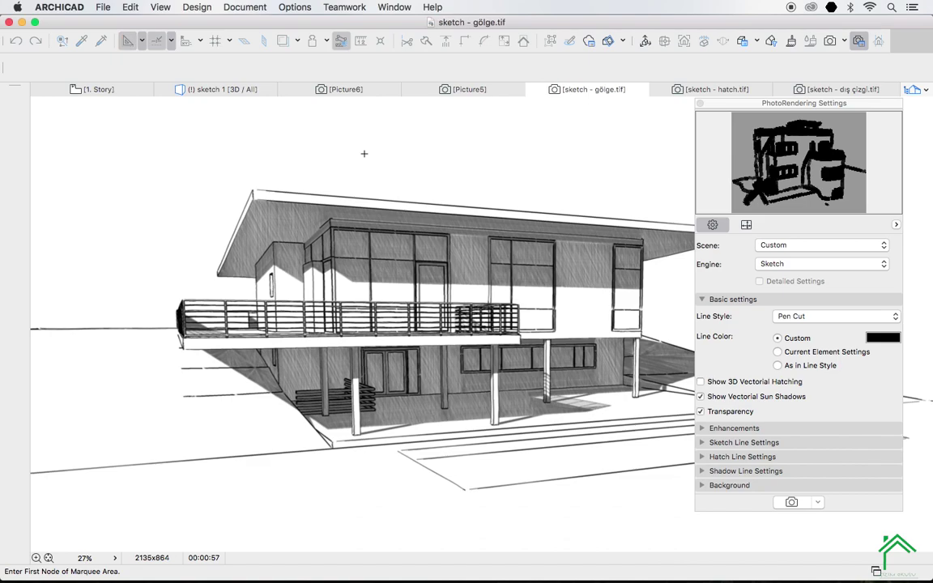
click(489, 92)
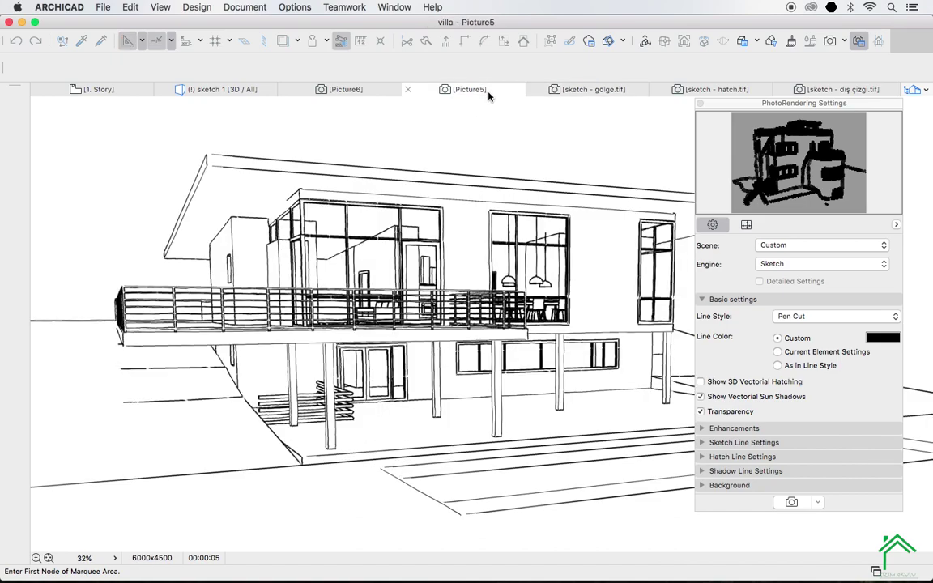
click(103, 7)
click(129, 103)
text(sketch -)
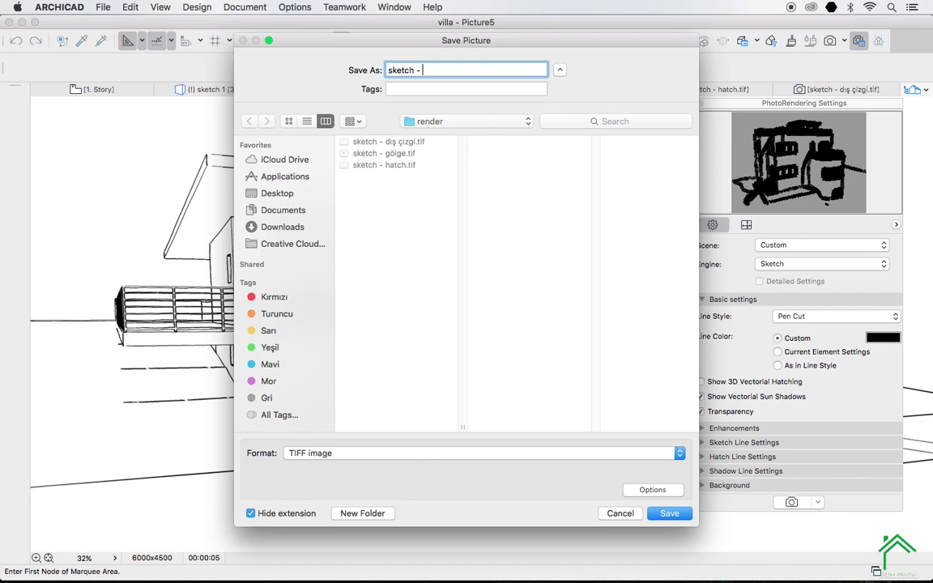
text(saydam)
key(Return)
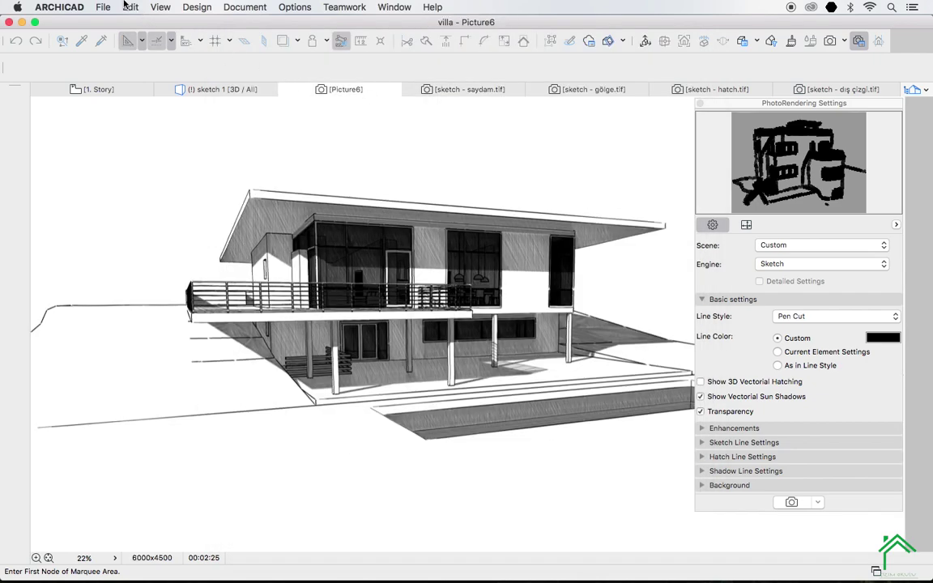
Save Picture6 as 'sketch - gölge+saydam' TIFF and bring Photoshop forward
click(101, 6)
click(137, 103)
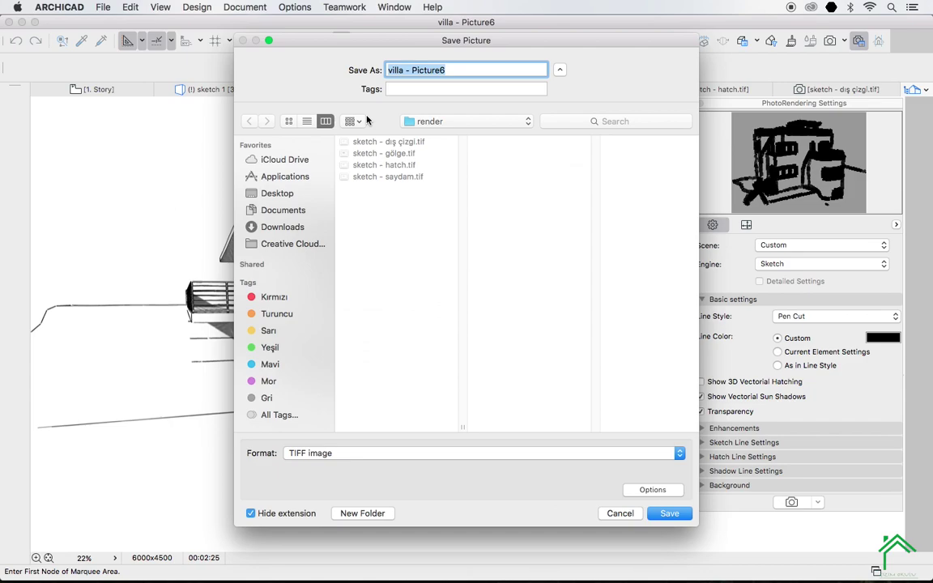
text(sketch - g)
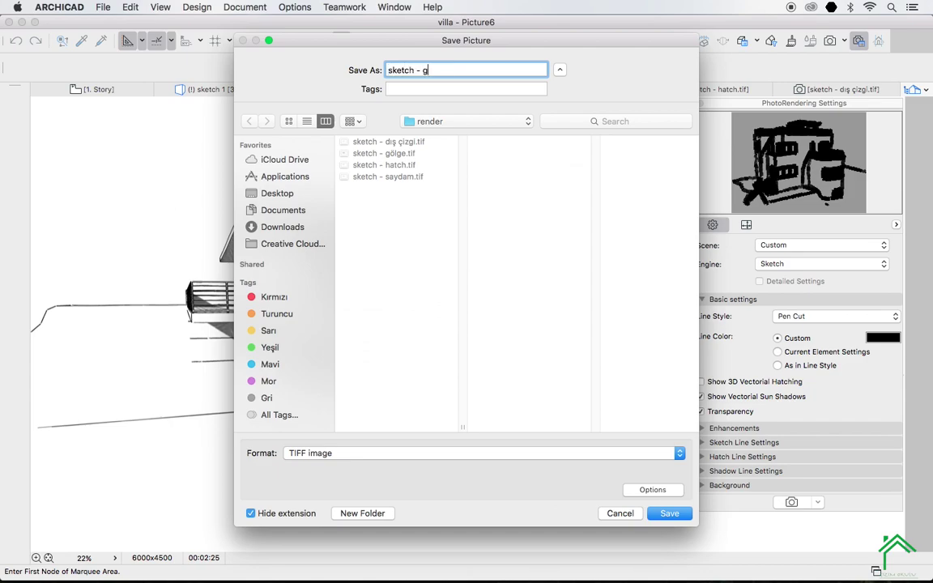
text(ölge+sa)
text(ydam)
key(Return)
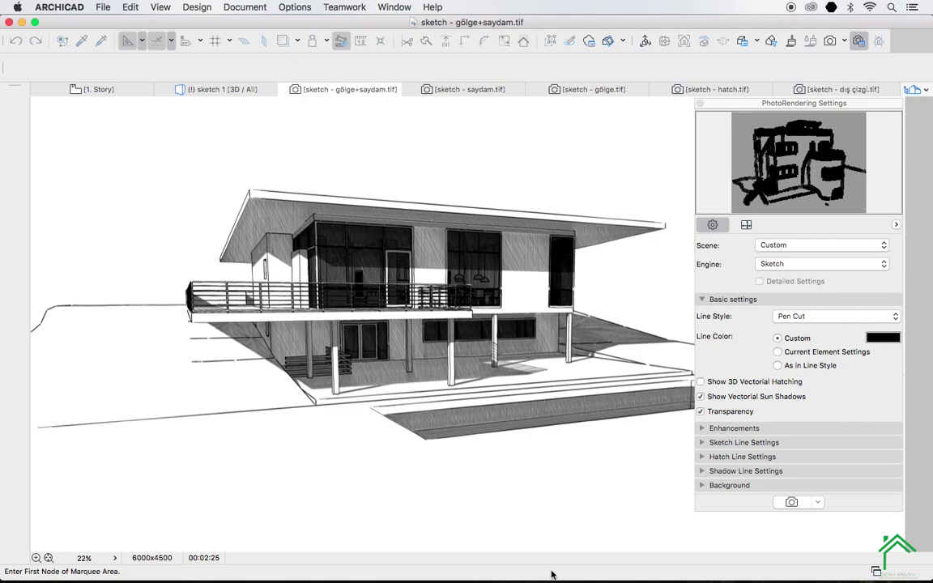
click(604, 568)
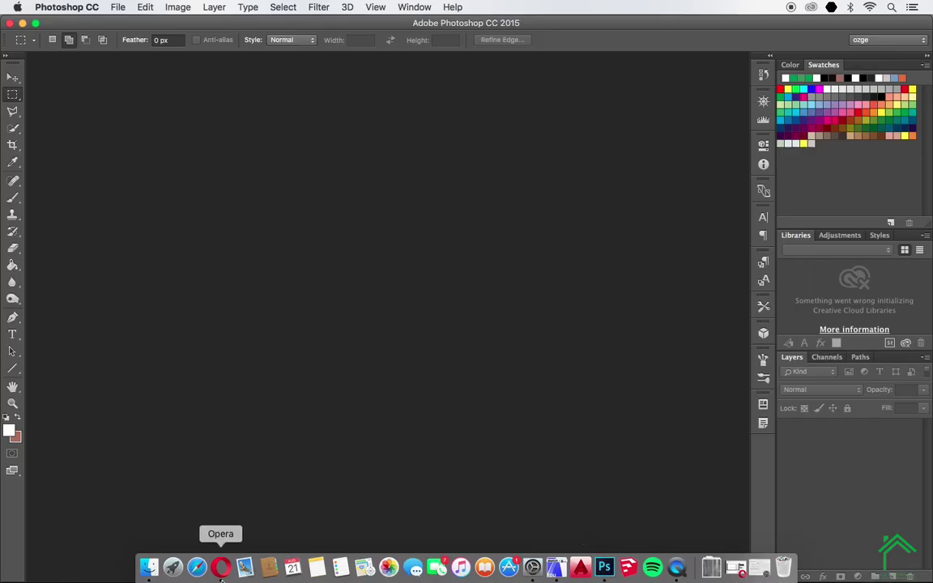
Open sketch - dış çizgi.tif in Photoshop and place sketch - hatch.tif over it
click(148, 567)
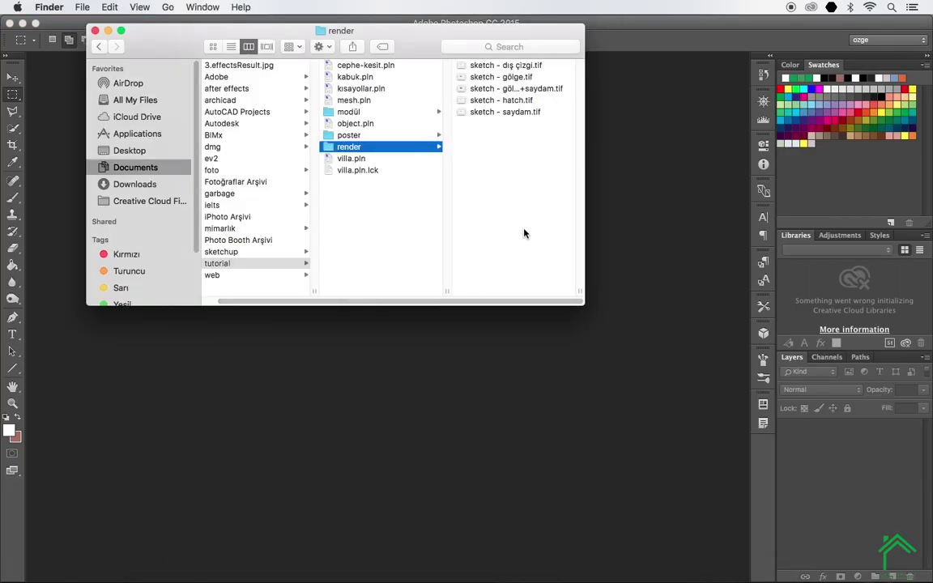
drag(517, 67, 679, 327)
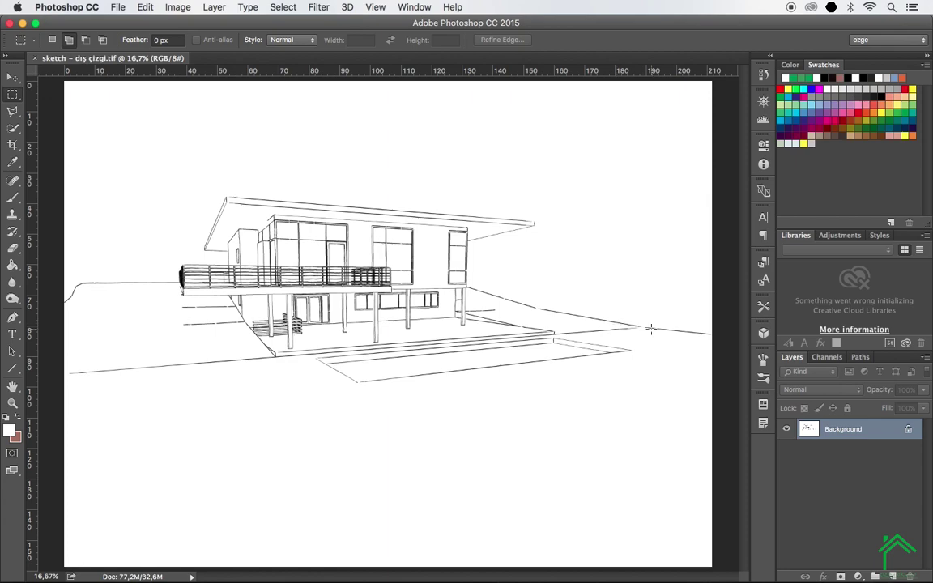
click(145, 562)
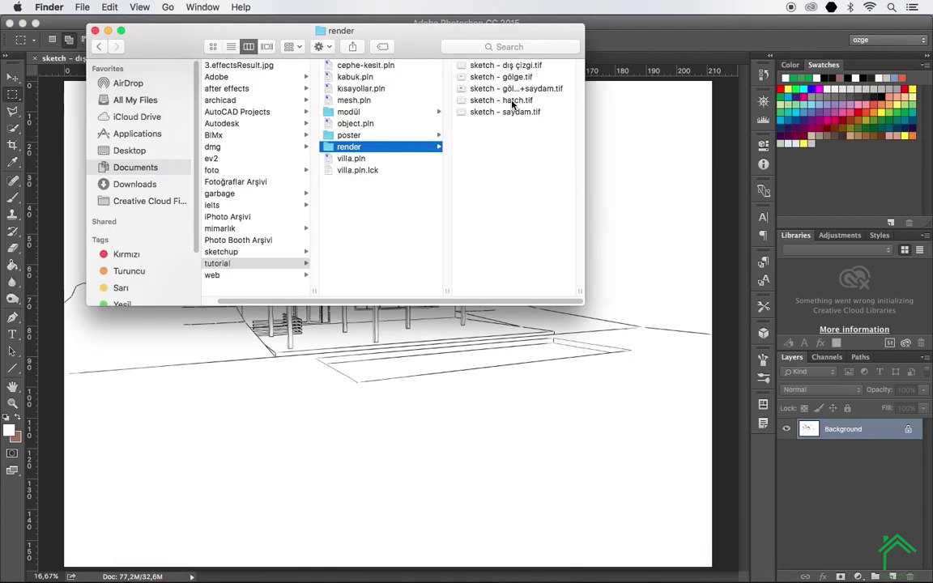
drag(514, 101, 656, 290)
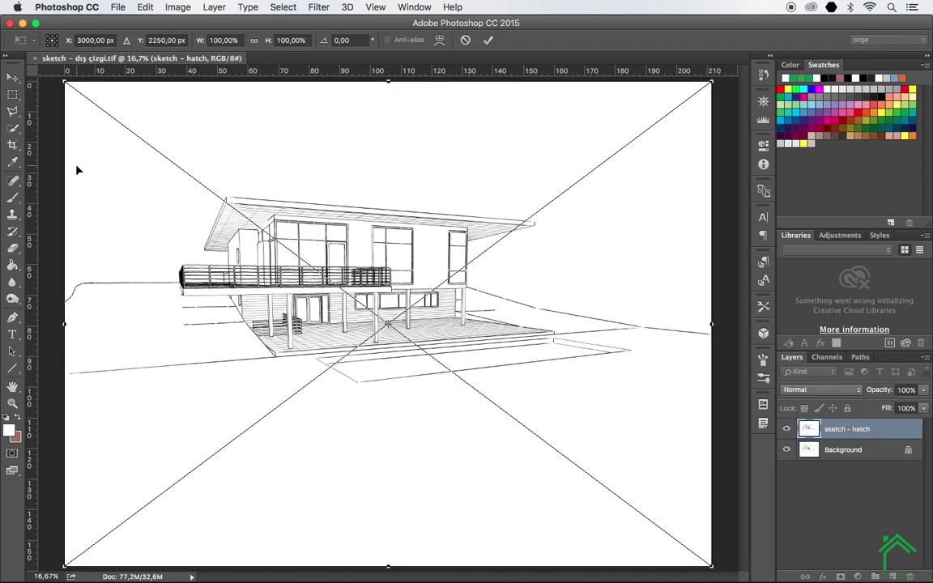
click(13, 77)
key(Return)
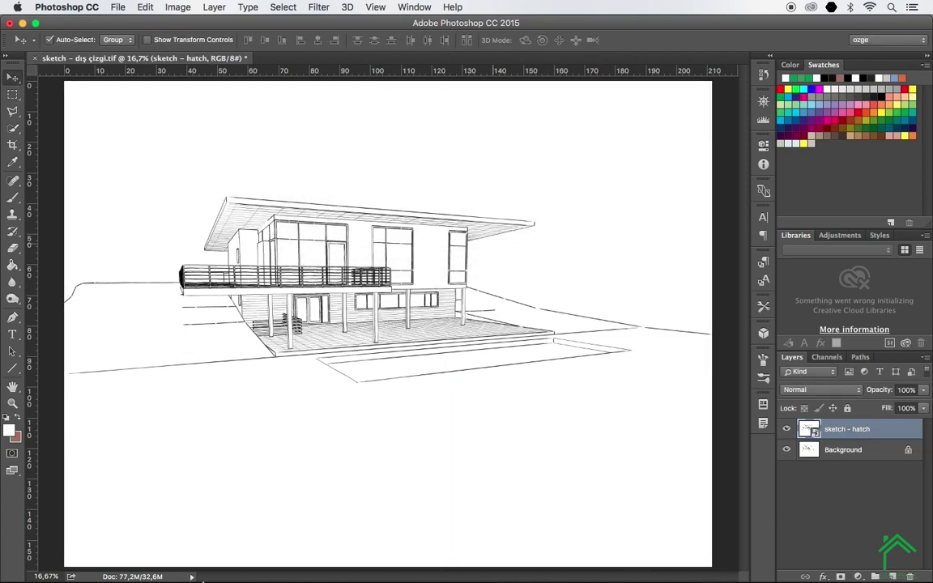
Place sketch - gölge.tif and sketch - saydam.tif as layers above the outline
mouse_move(202, 580)
click(150, 566)
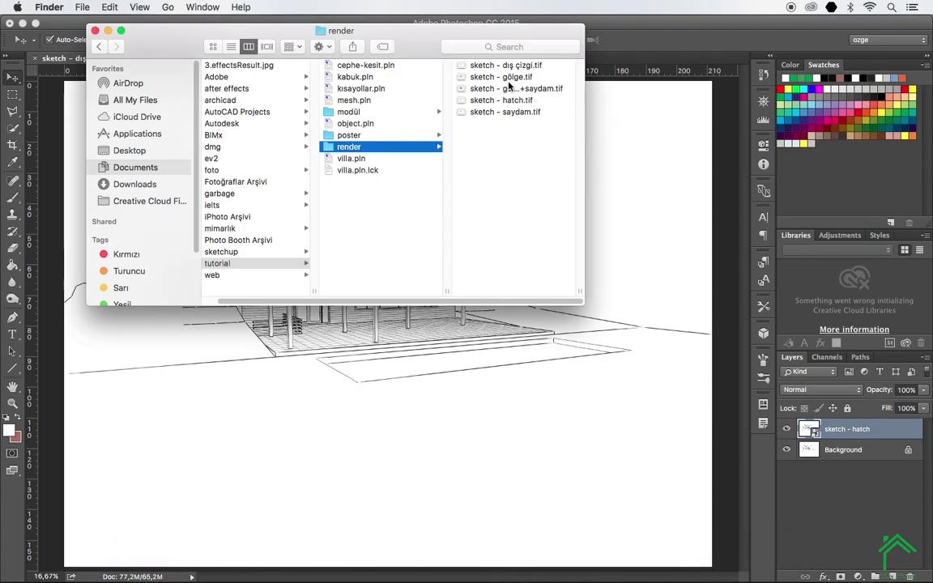
drag(502, 77, 652, 199)
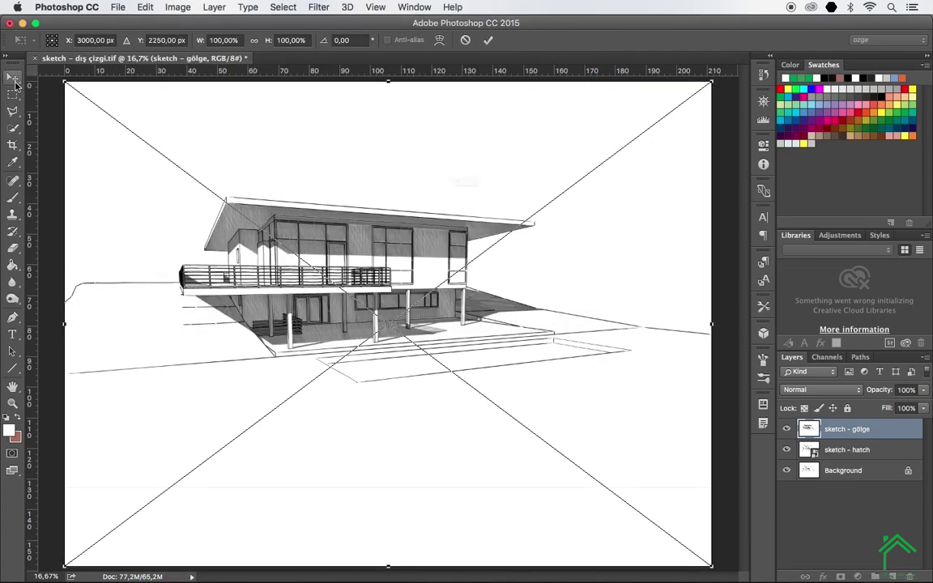
click(15, 82)
click(577, 212)
mouse_move(150, 577)
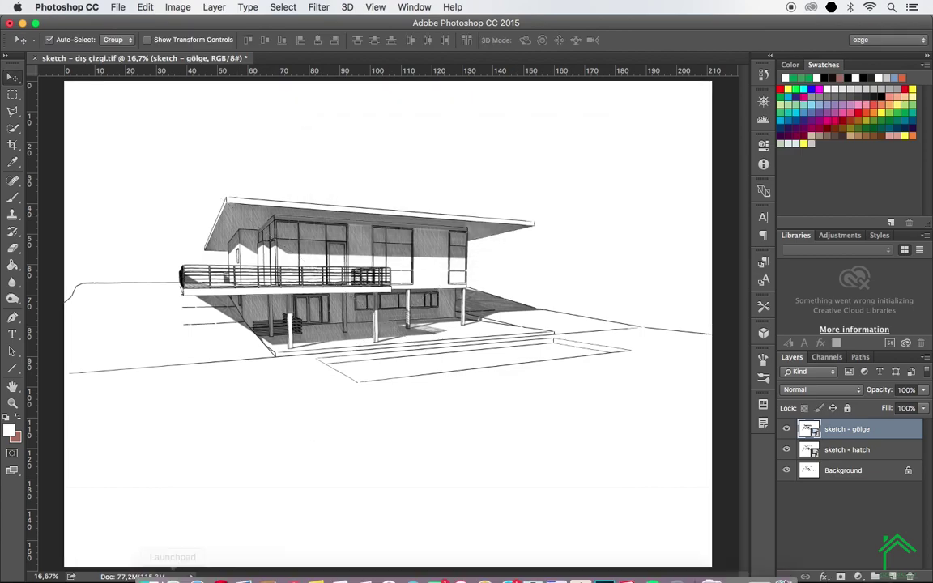
click(150, 563)
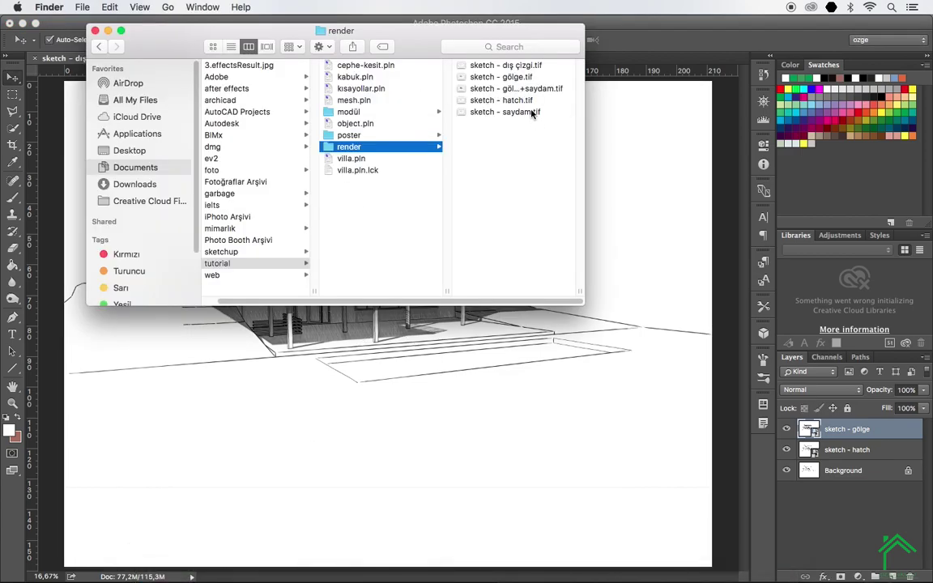
drag(532, 113, 687, 156)
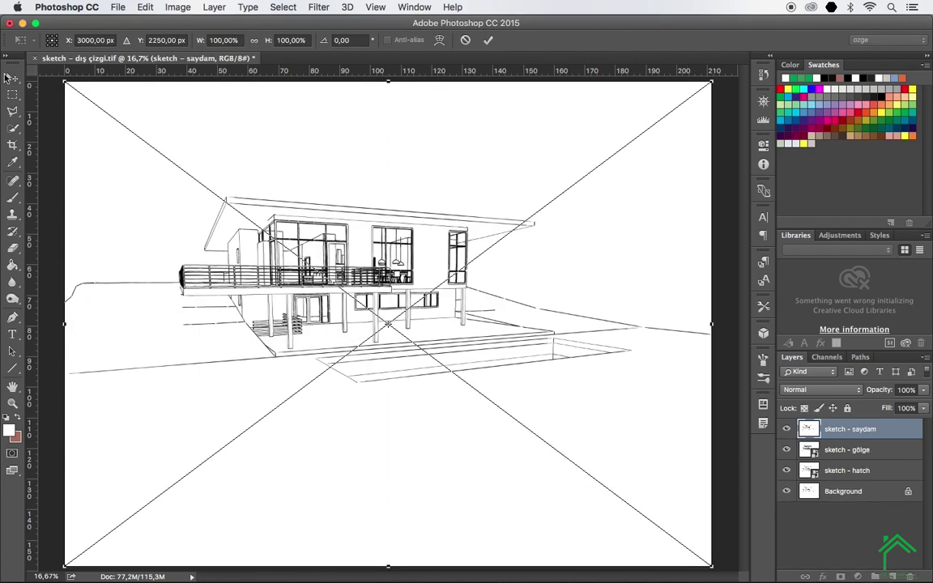
click(12, 77)
click(572, 212)
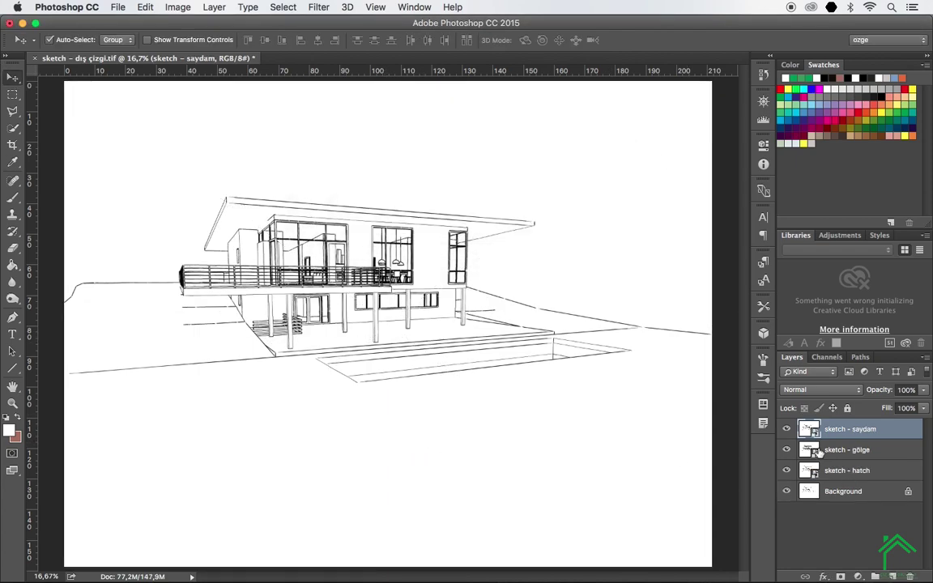
Set the saydam, gölge and hatch layers to Multiply blend mode
click(786, 431)
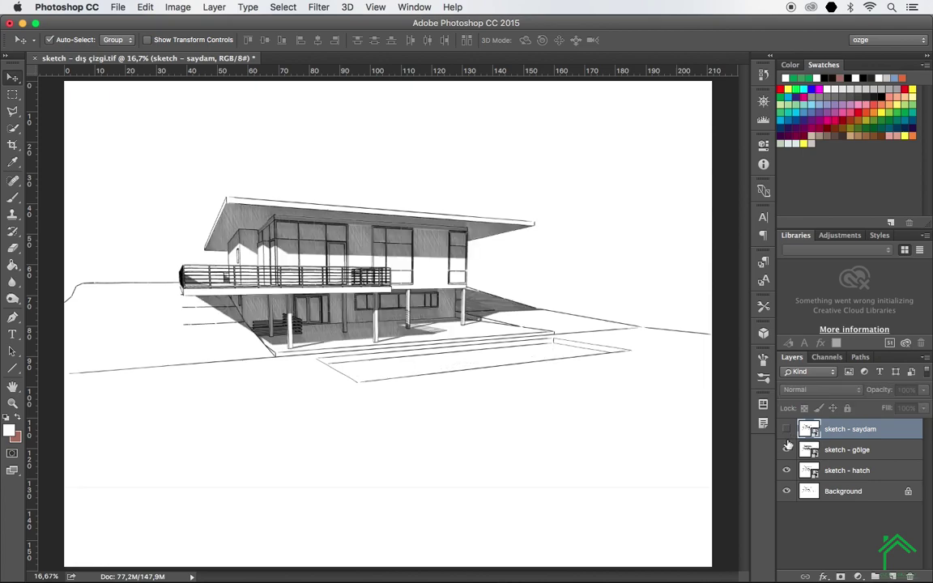
click(787, 451)
click(786, 471)
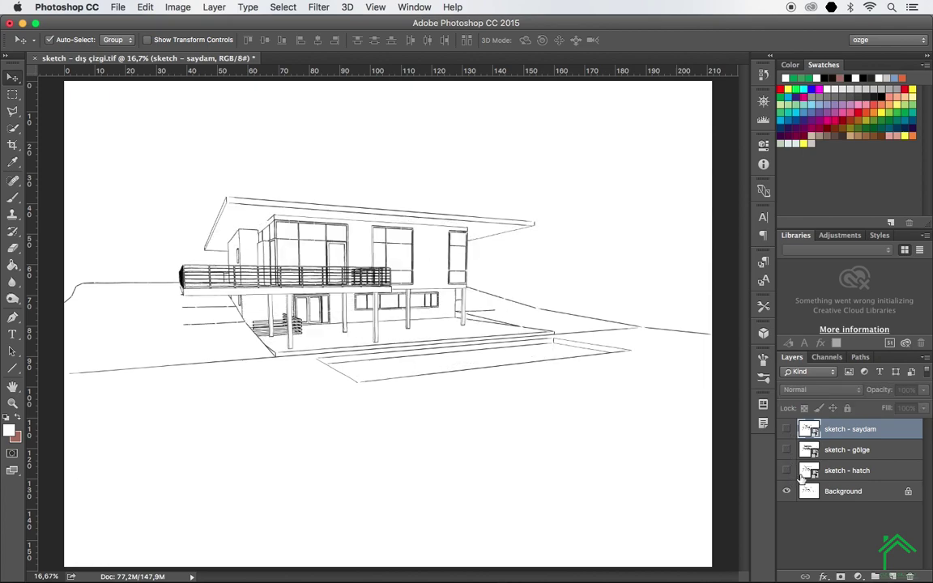
click(787, 471)
click(787, 451)
click(787, 429)
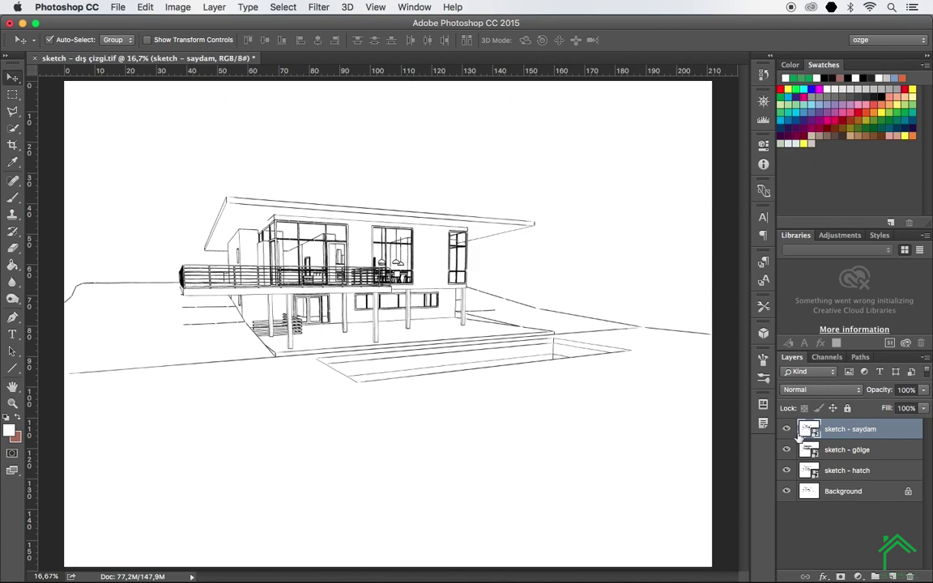
click(824, 391)
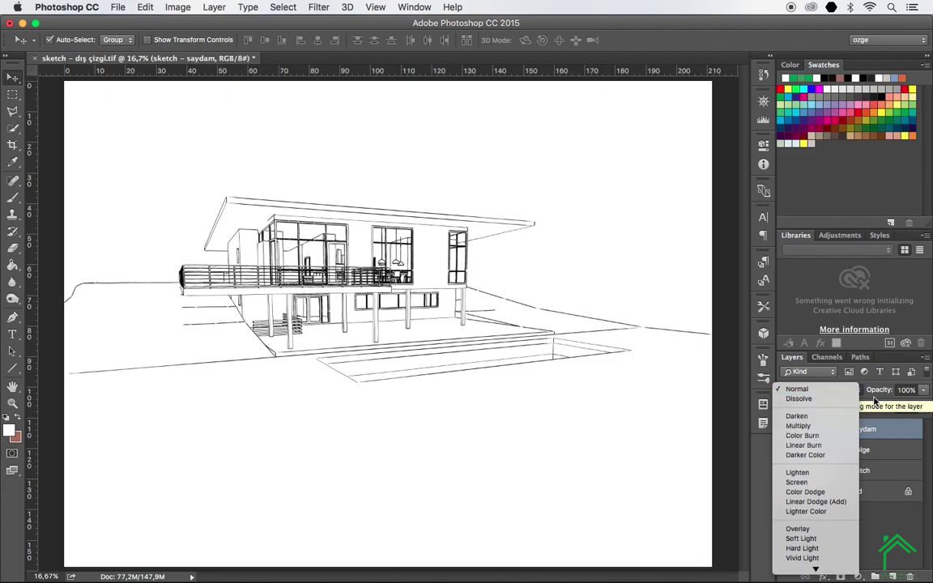
click(798, 426)
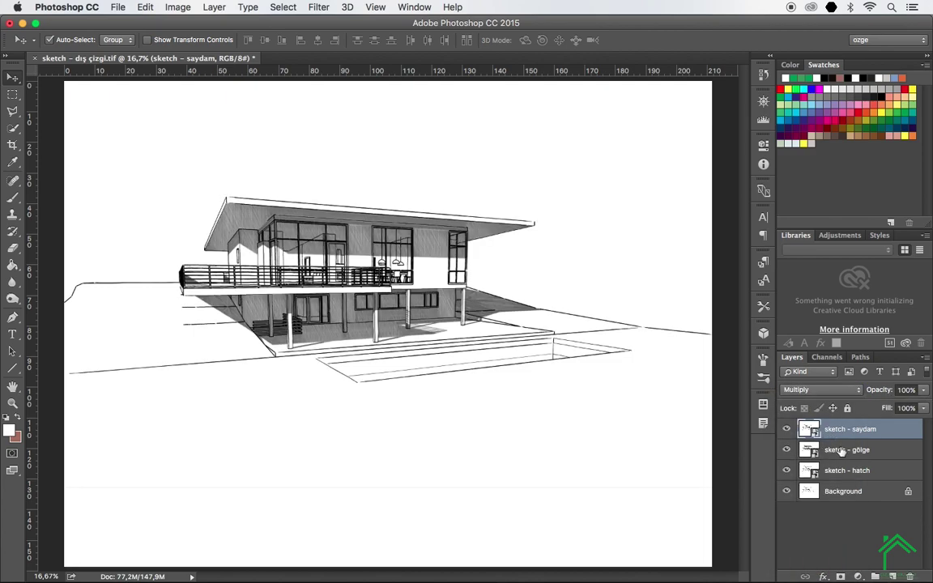
click(848, 451)
click(822, 391)
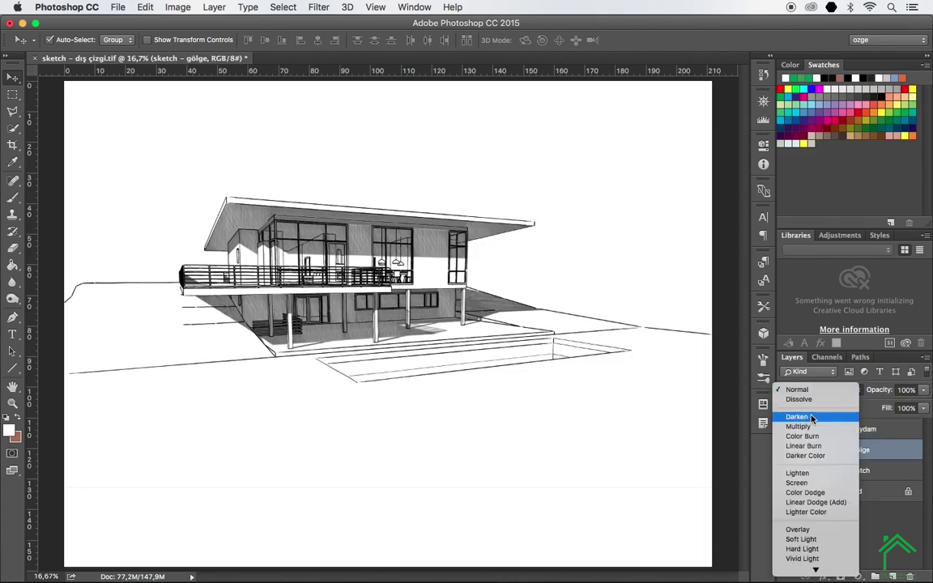
click(804, 425)
click(851, 474)
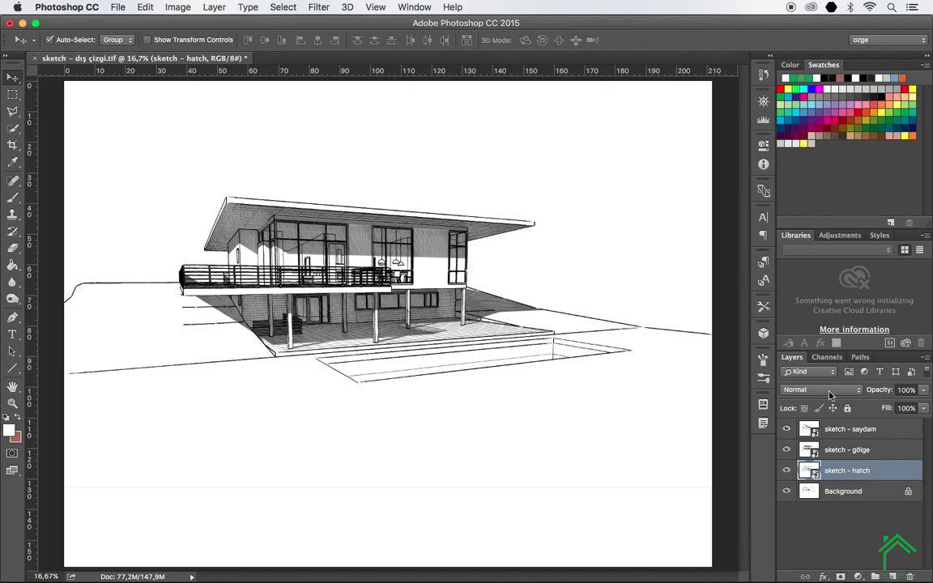
click(820, 390)
click(805, 427)
Set layer opacities: hatch 50%, saydam 40%, gölge 70%
click(907, 390)
text(50)
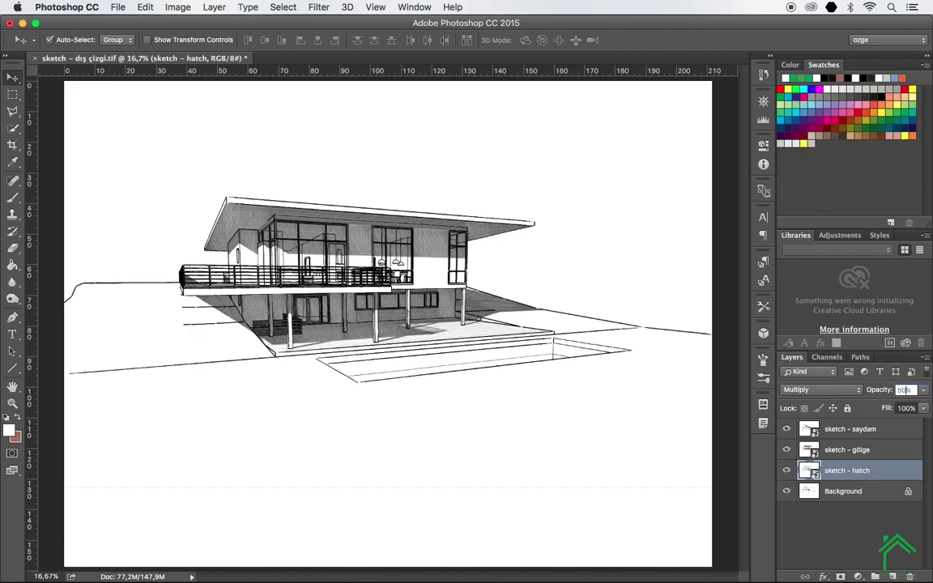
click(859, 429)
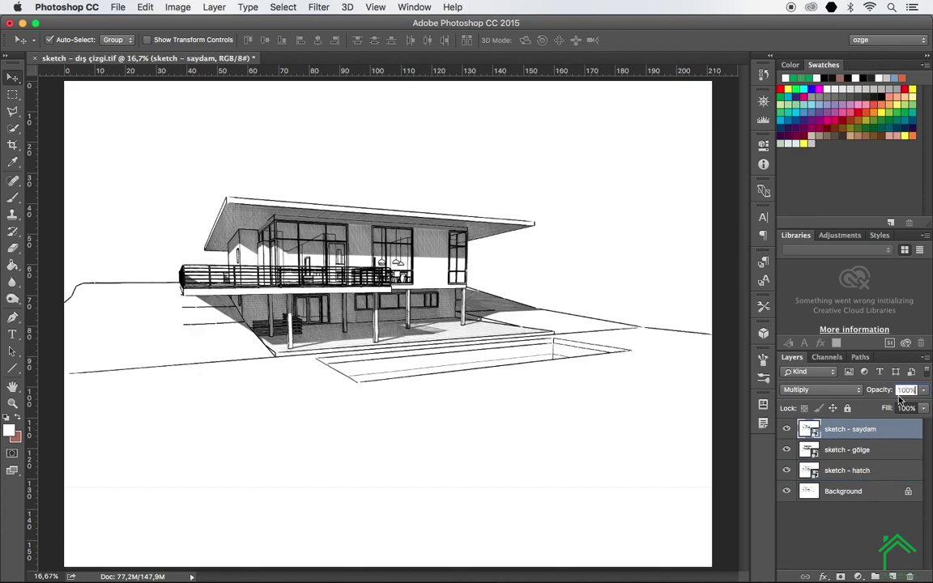
text(4)
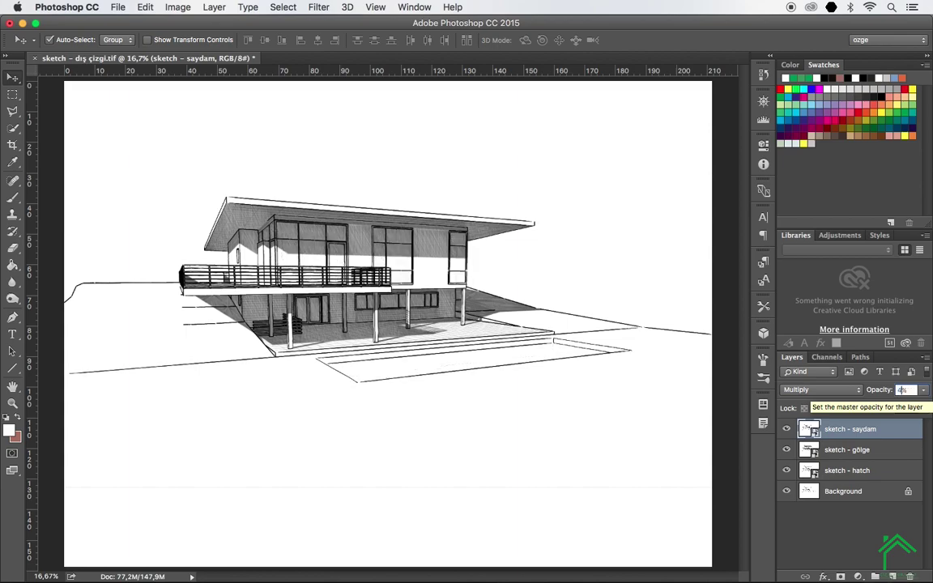
text(0)
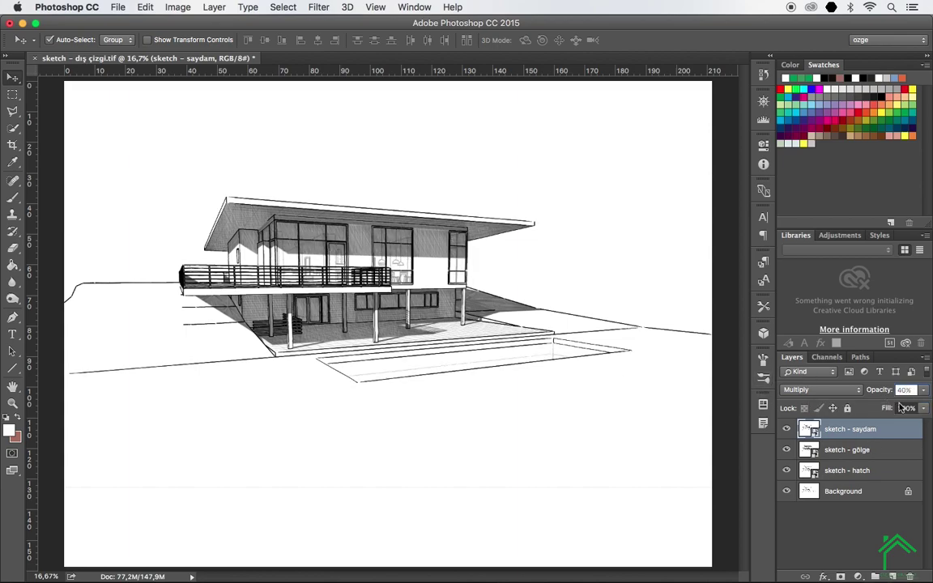
click(833, 455)
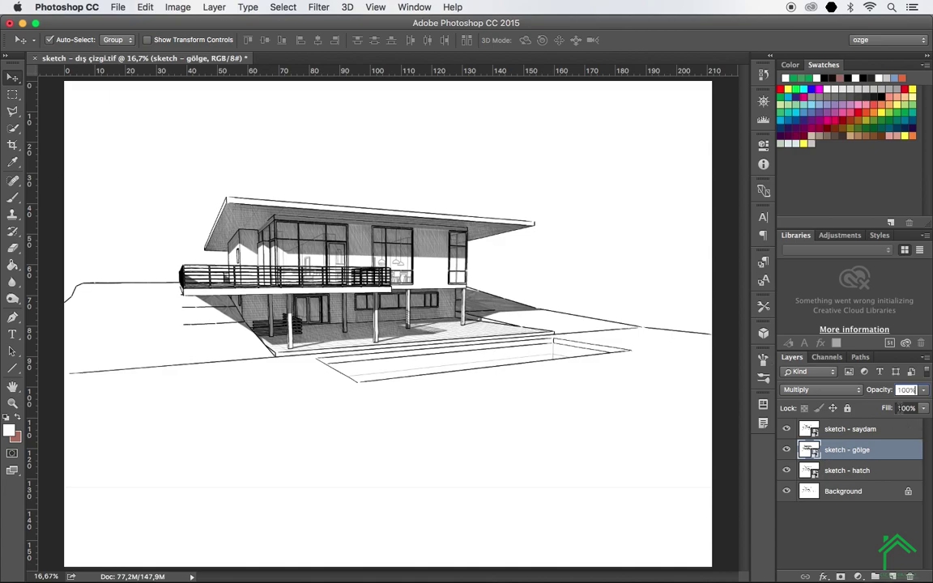
text(60)
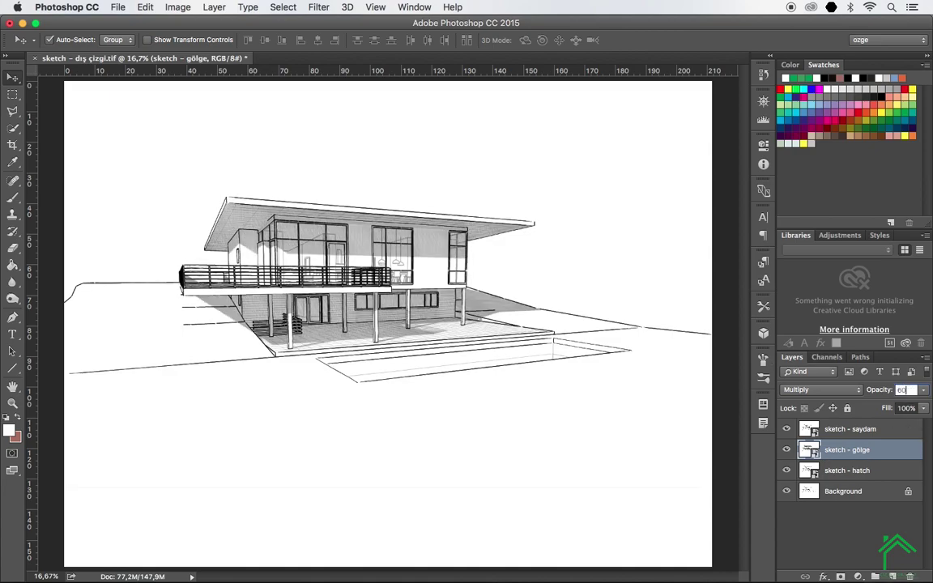
key(shift+Up)
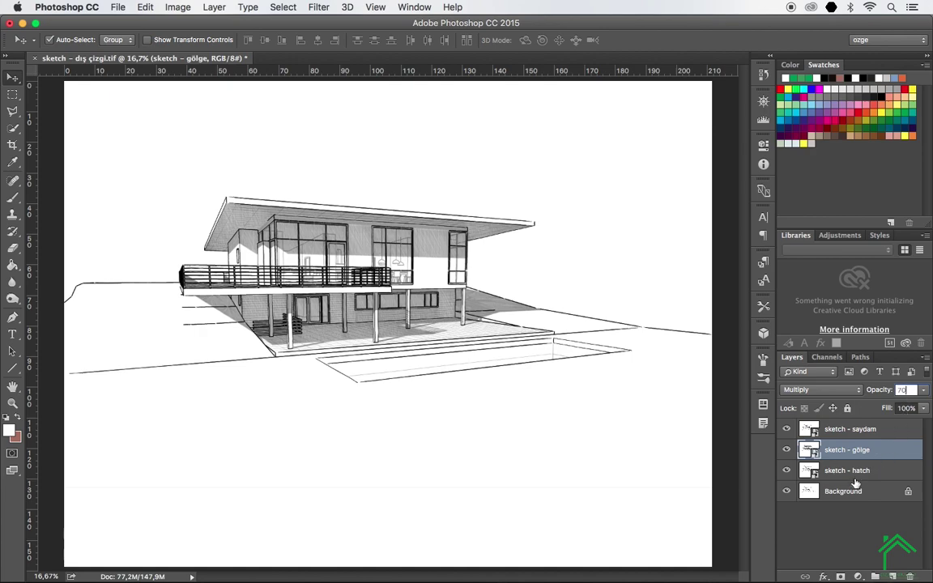
key(Return)
click(843, 492)
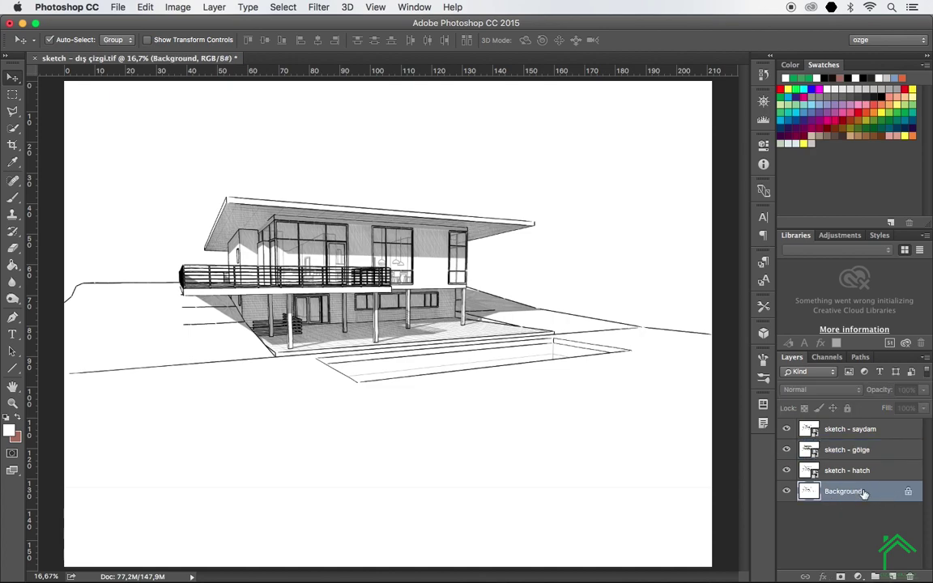
click(120, 7)
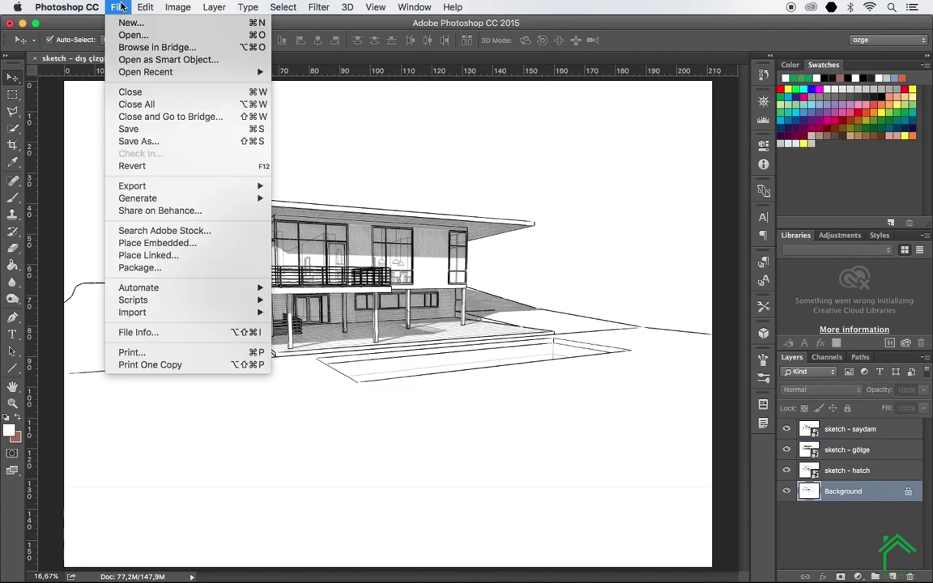
mouse_move(268, 23)
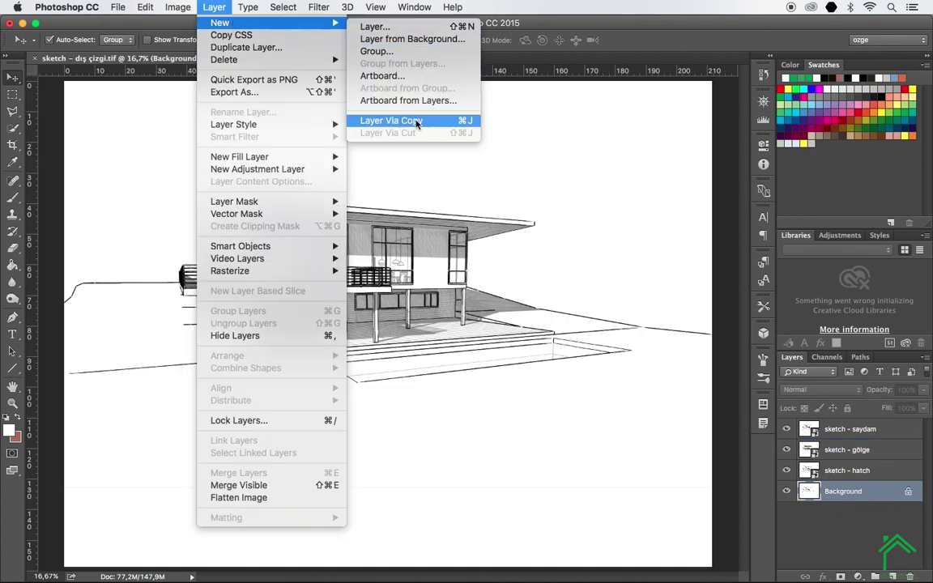
click(417, 123)
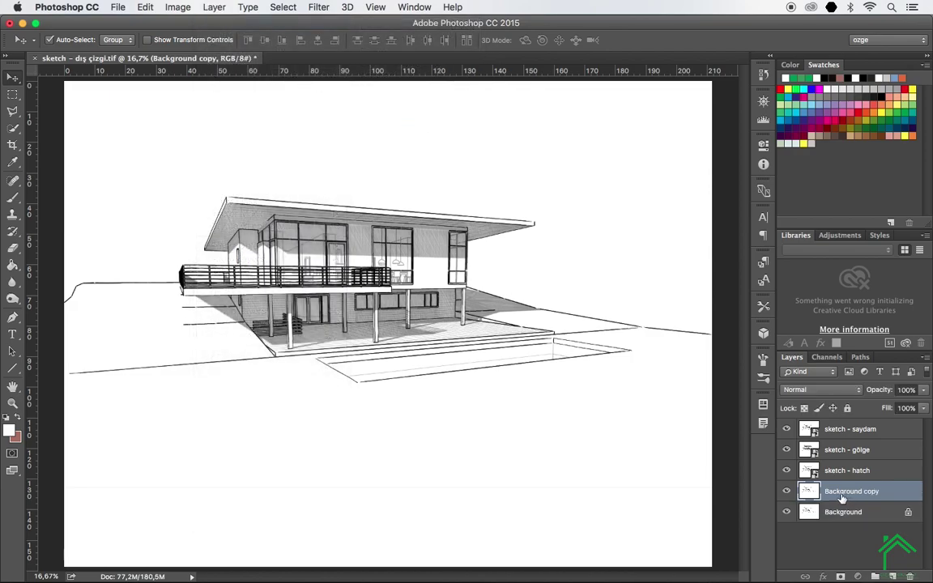
drag(842, 498, 847, 425)
click(811, 390)
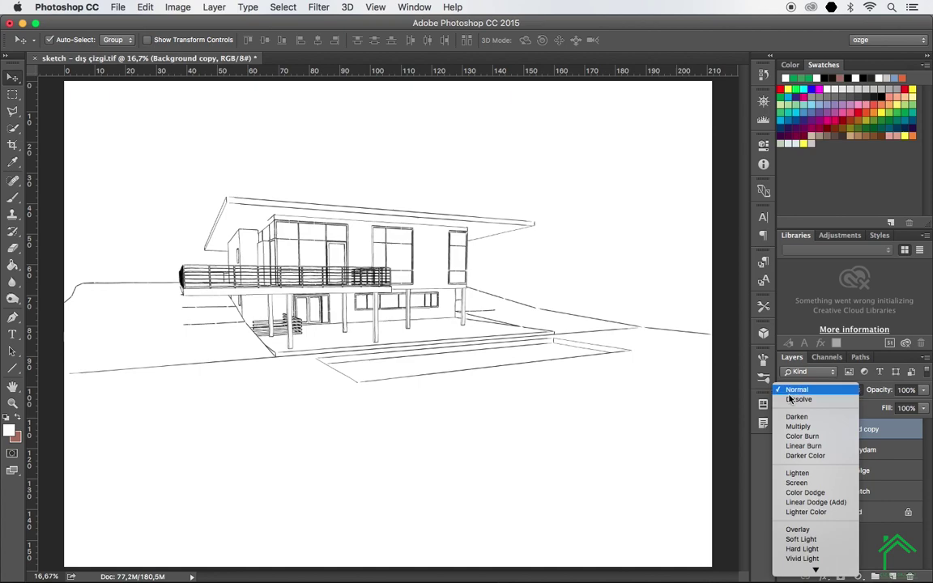
click(815, 427)
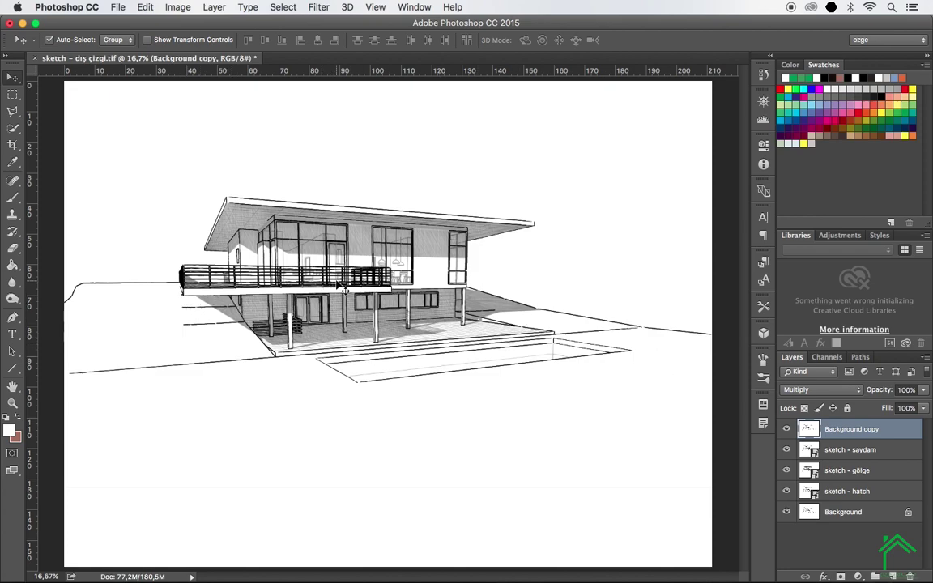
key(Delete)
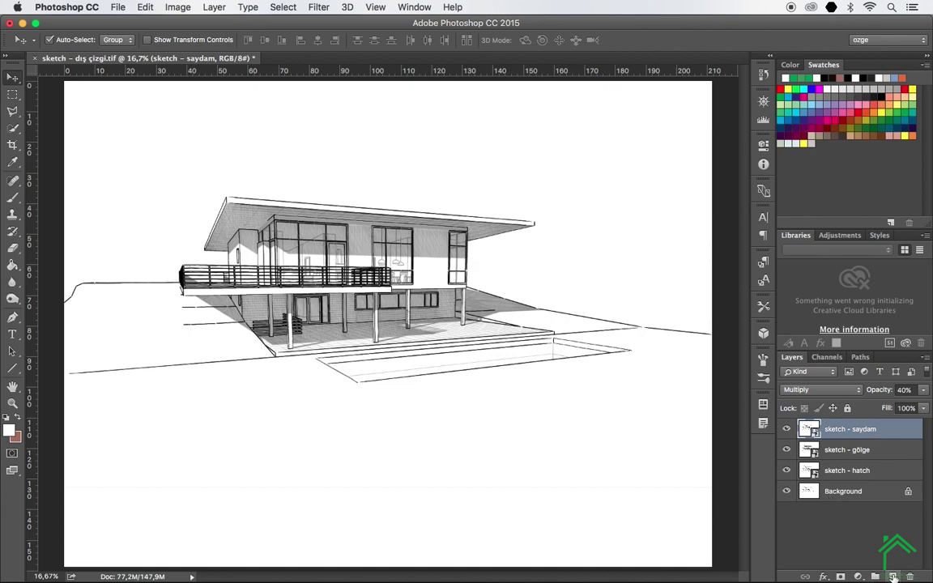
Convert Background to Layer 0 and add a locked, white-filled Layer 1 beneath it
click(892, 577)
click(907, 513)
click(907, 515)
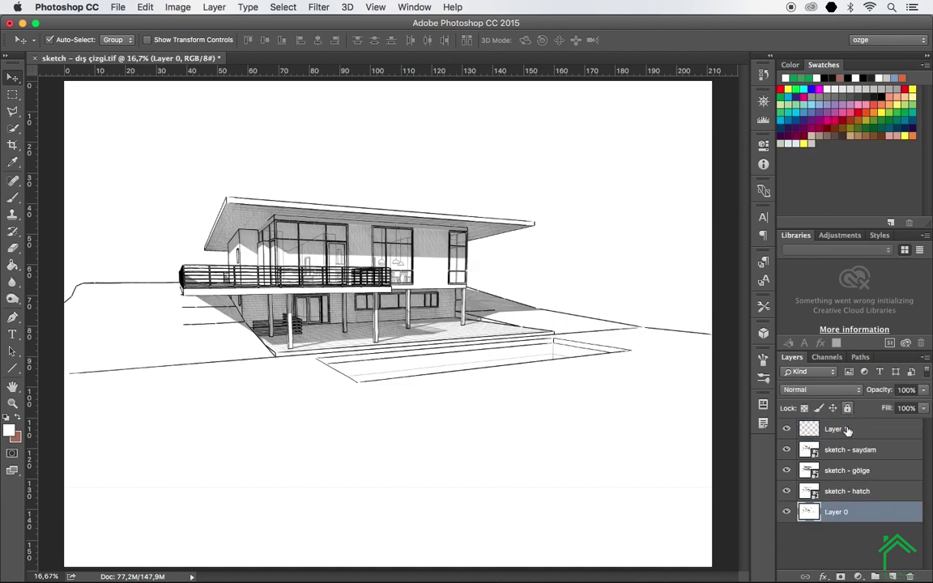
drag(837, 429, 844, 533)
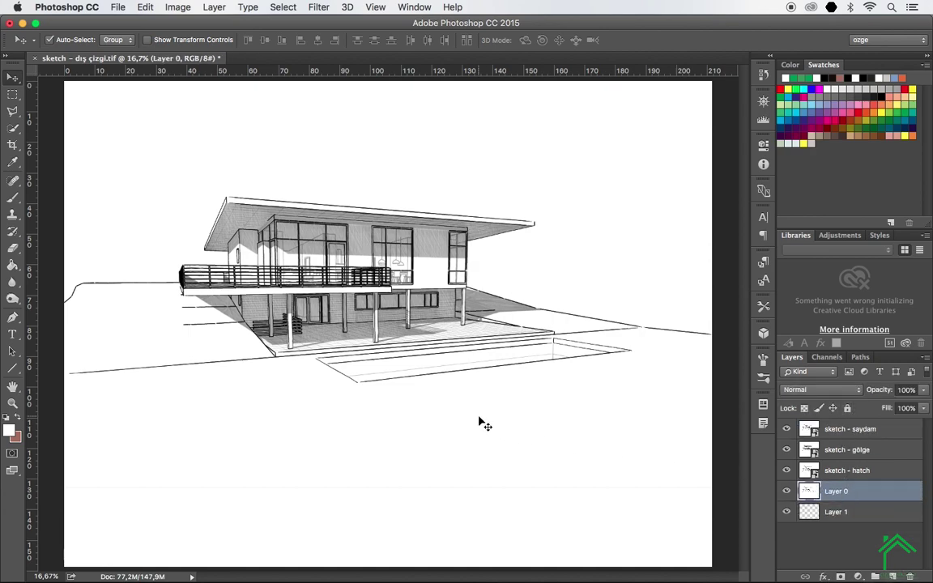
key(i)
key(g)
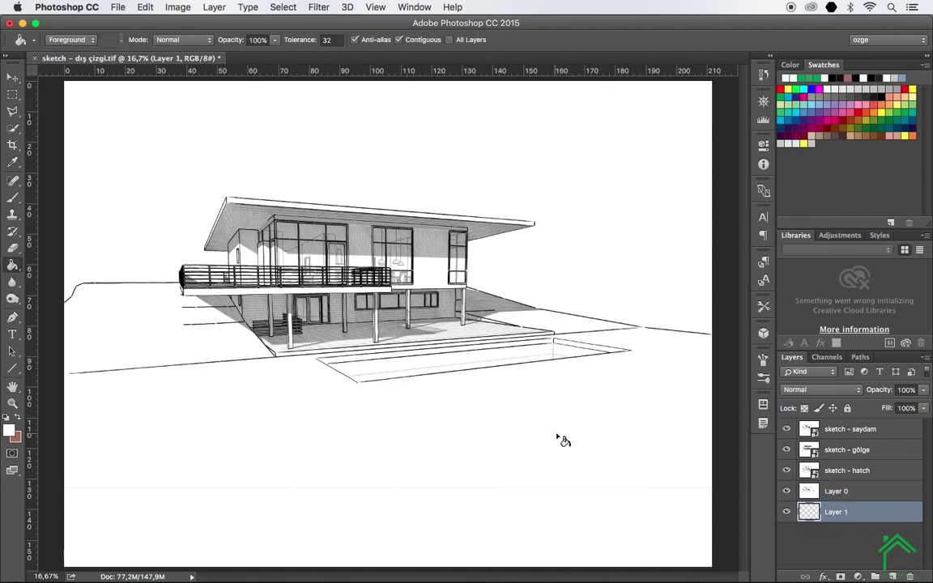
click(559, 437)
click(848, 408)
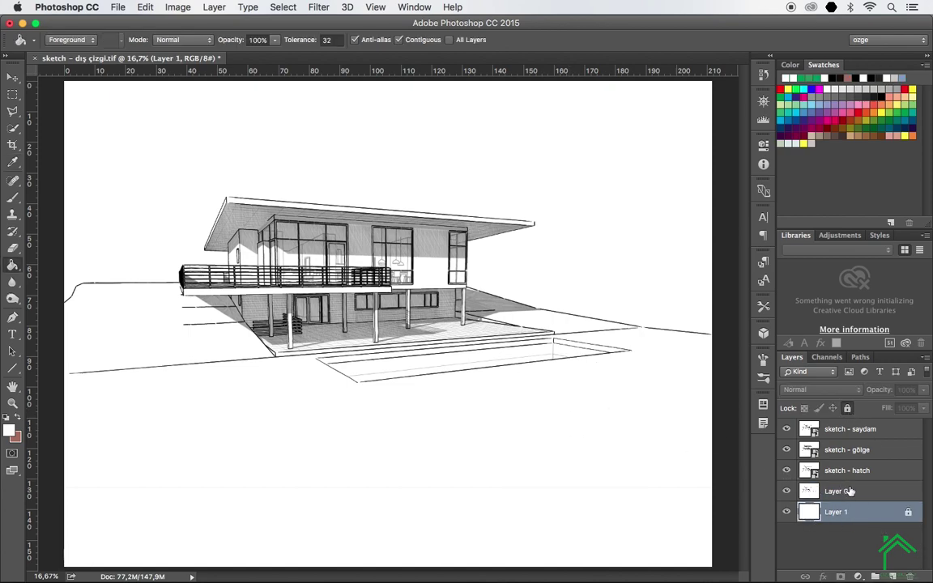
Set Layer 0's opacity to 80%
click(858, 489)
click(902, 389)
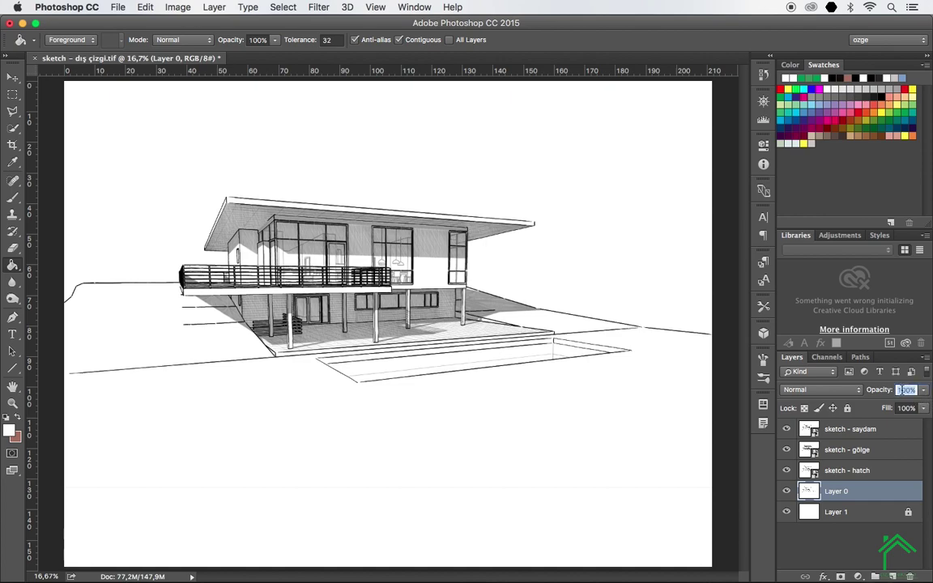
text(80)
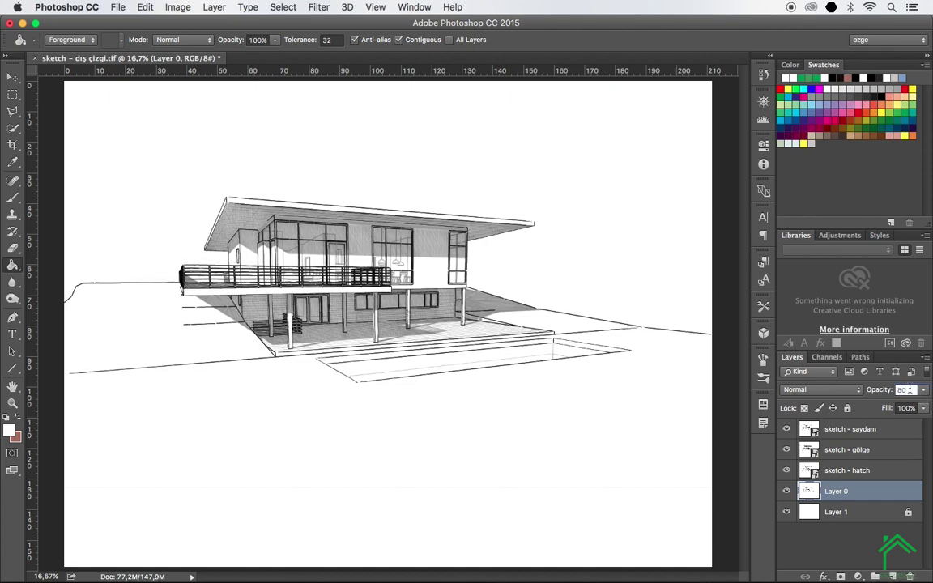
key(Return)
key(v)
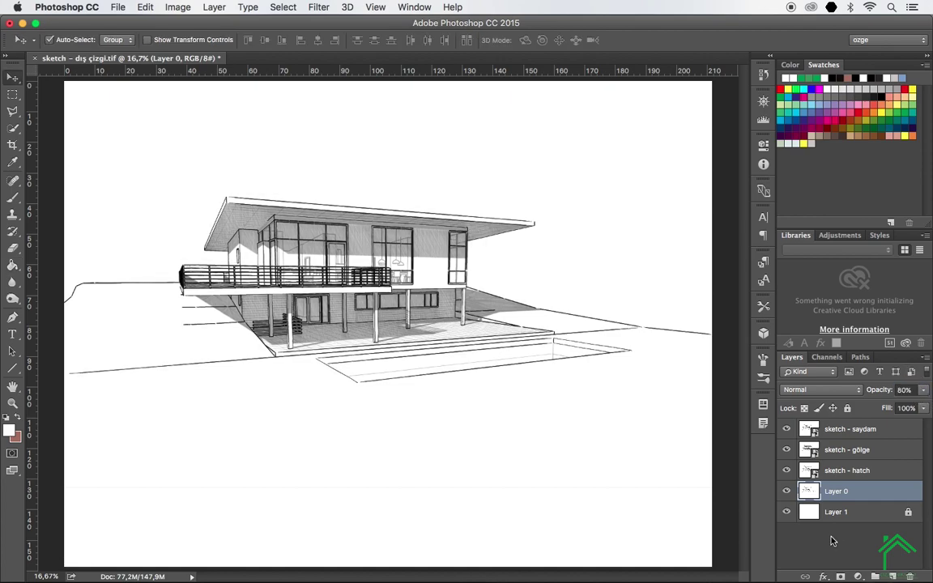
Drag the sketch - gölge+saydam render from Finder into the document above sketch - saydam
click(885, 435)
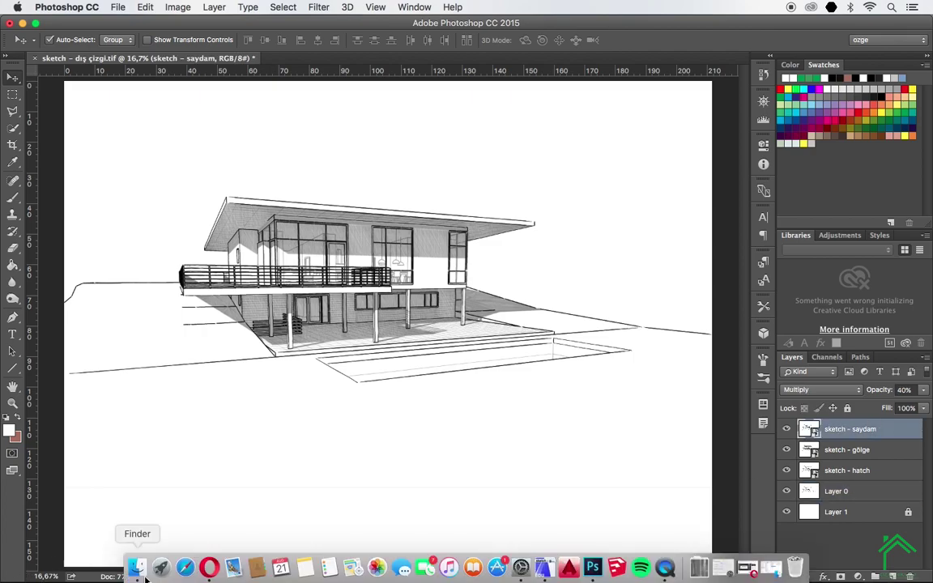
click(136, 569)
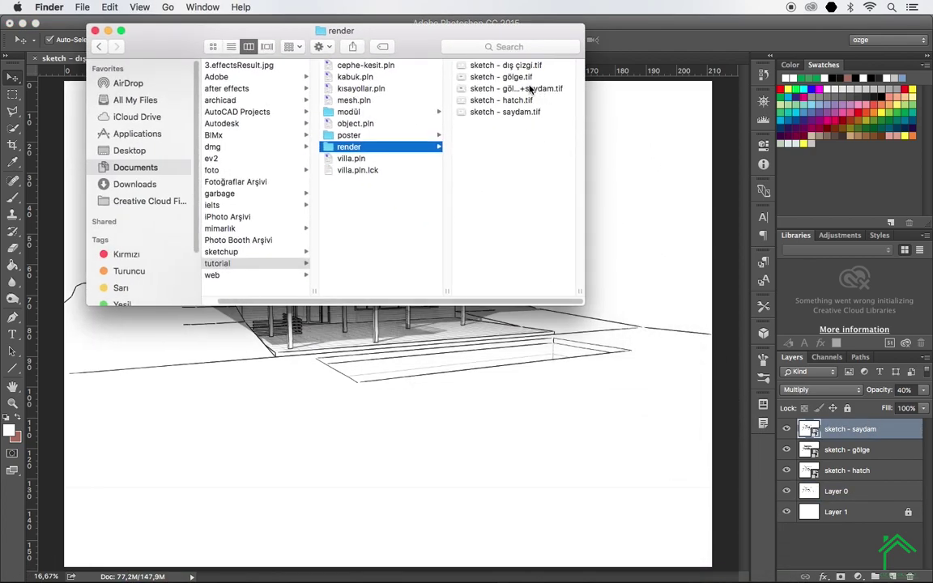
click(527, 89)
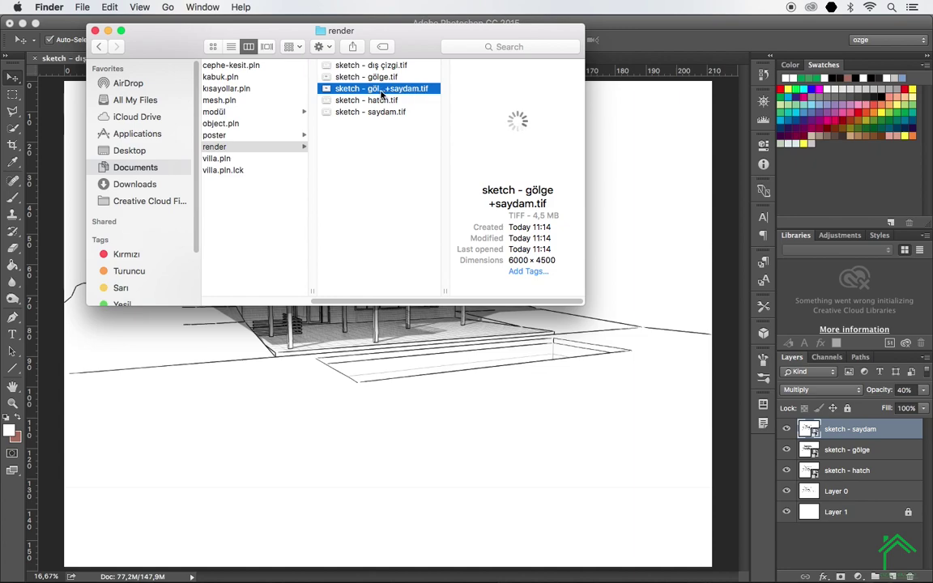
mouse_move(379, 90)
mouse_down()
mouse_move(680, 233)
mouse_move(666, 237)
mouse_up()
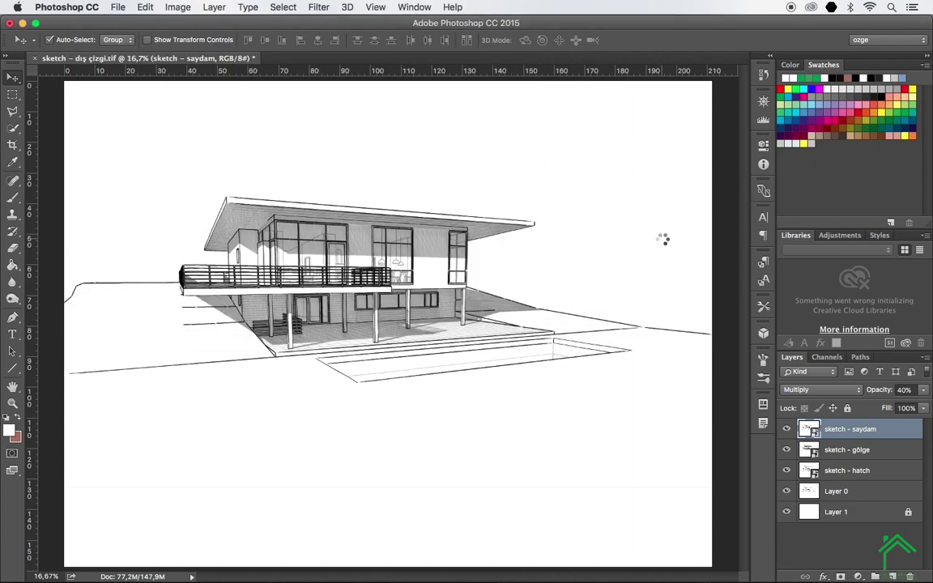
Commit the placed gölge+saydam render and set its blend mode to Multiply
click(14, 78)
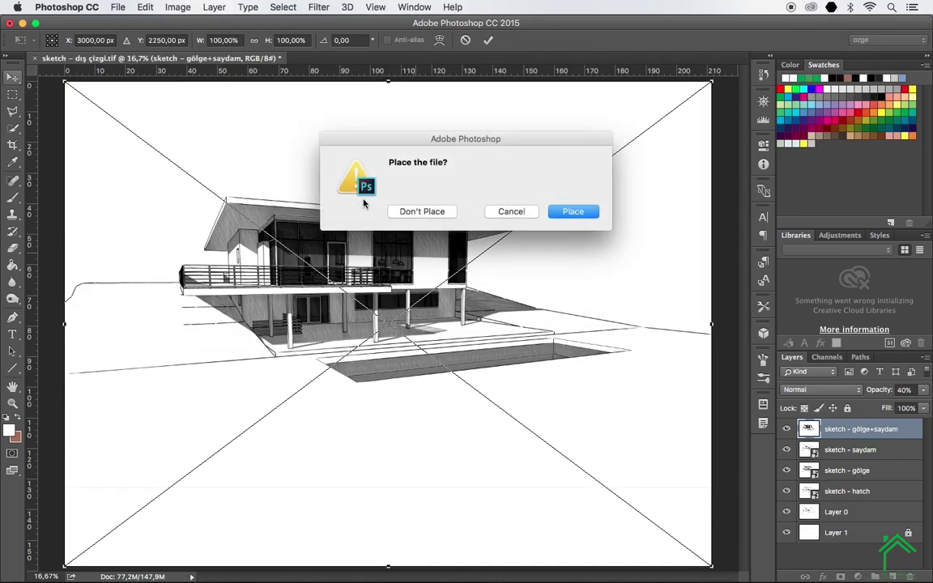
click(577, 210)
click(842, 391)
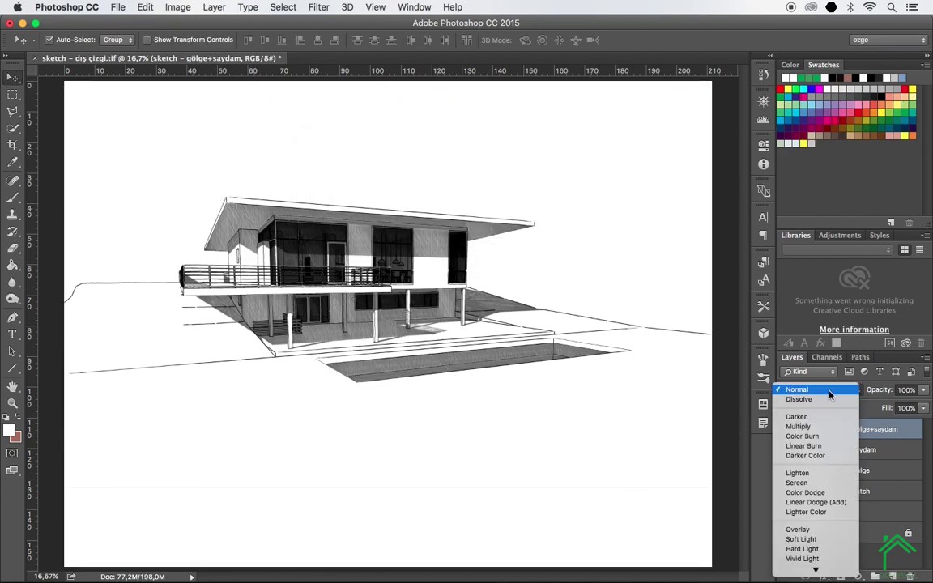
click(800, 426)
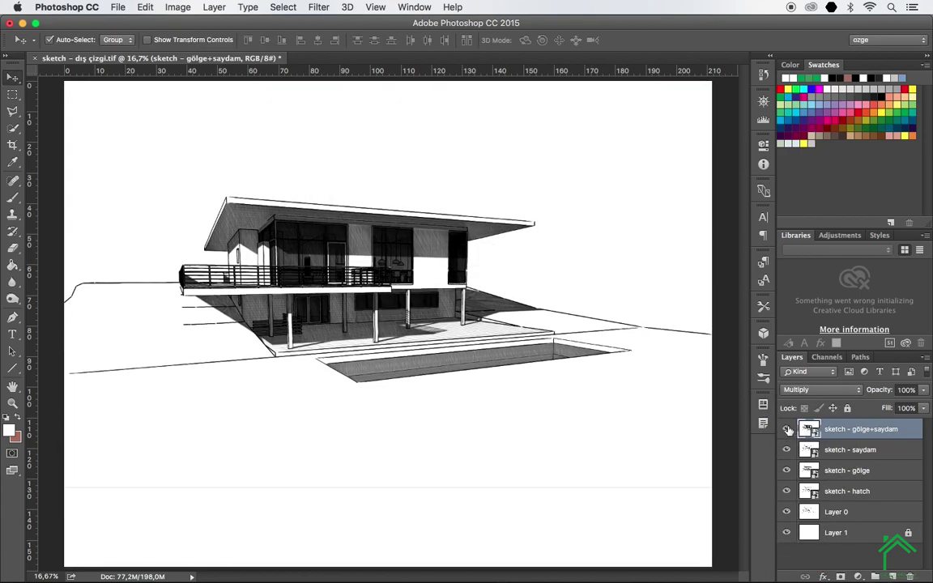
Hide the separate saydam and gölge layers and set gölge+saydam opacity to 65%
click(787, 430)
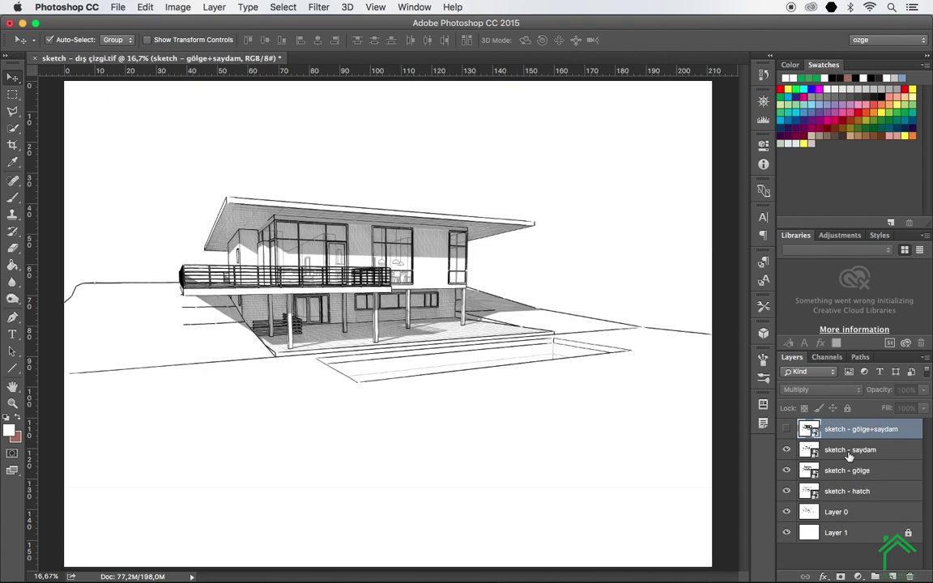
click(786, 450)
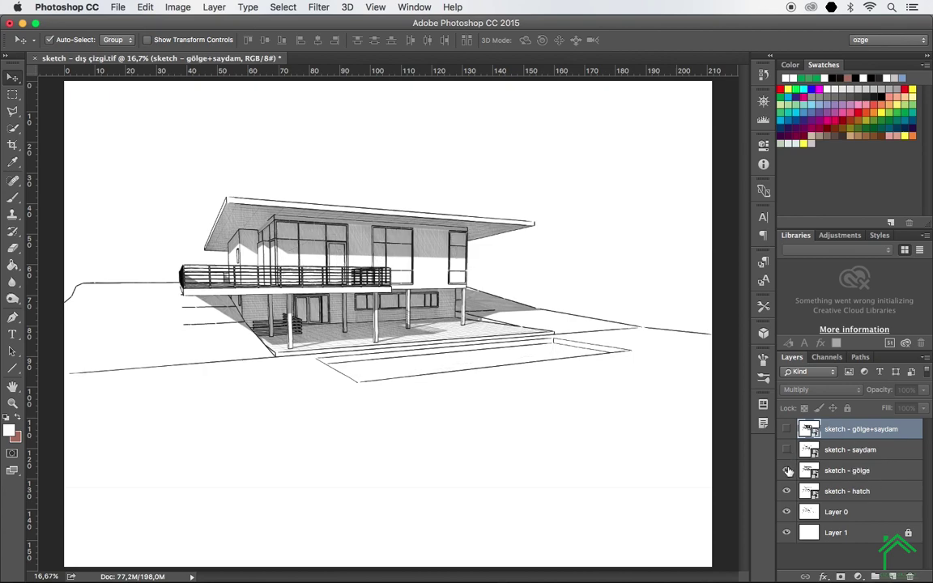
click(787, 470)
click(787, 430)
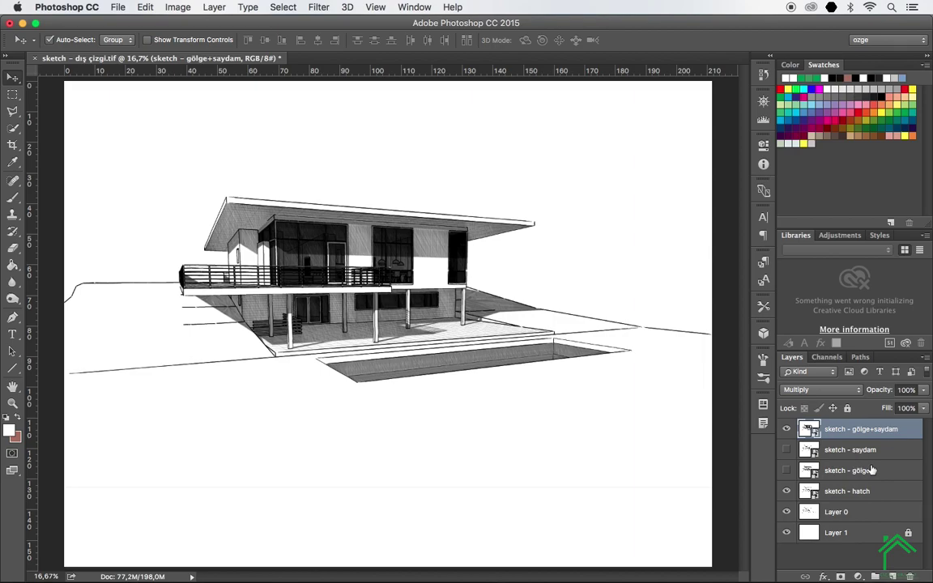
click(906, 389)
text(70)
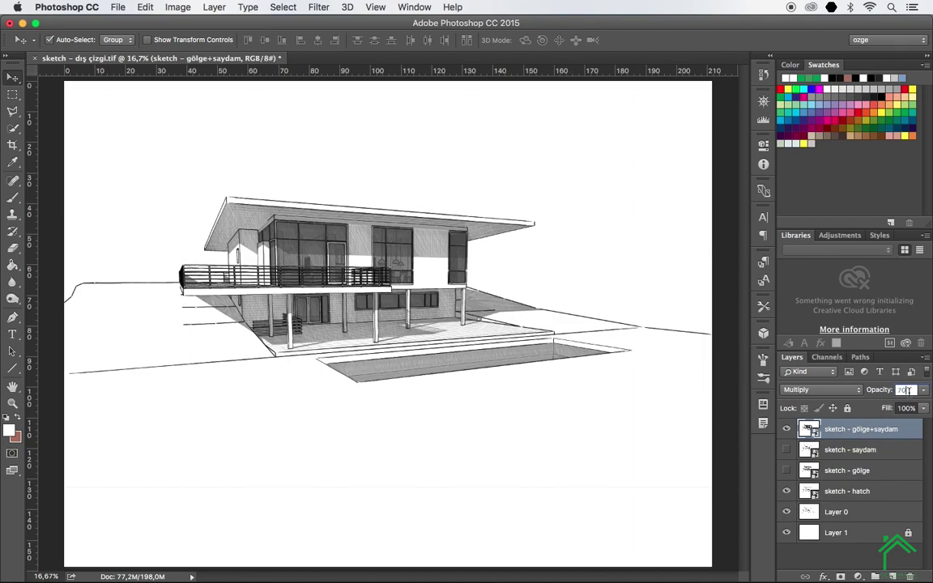
text(60)
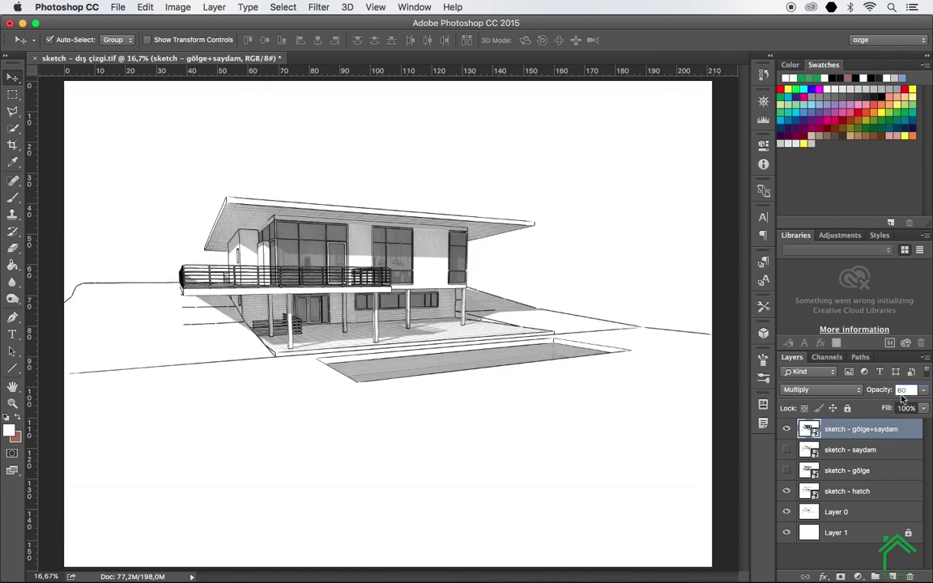
text(6)
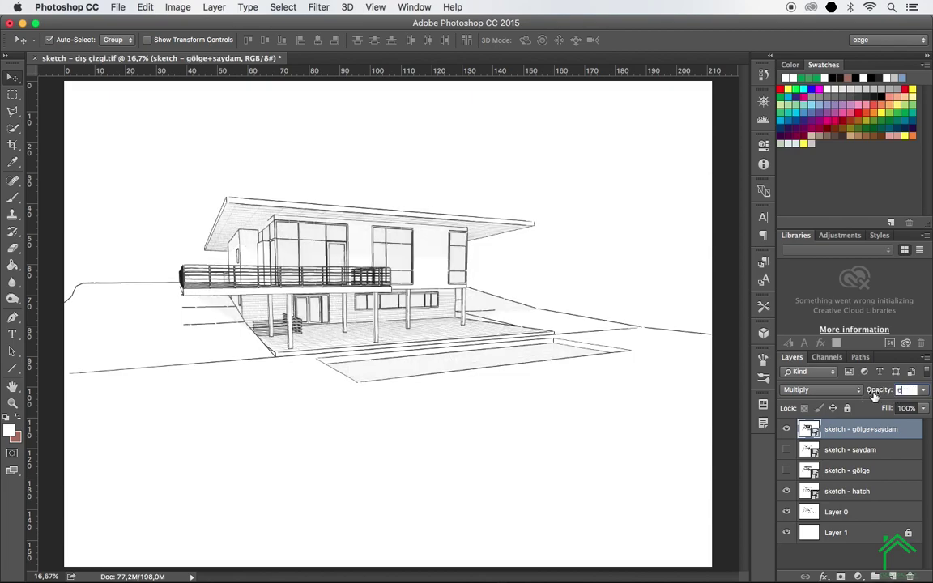
text(5)
key(Return)
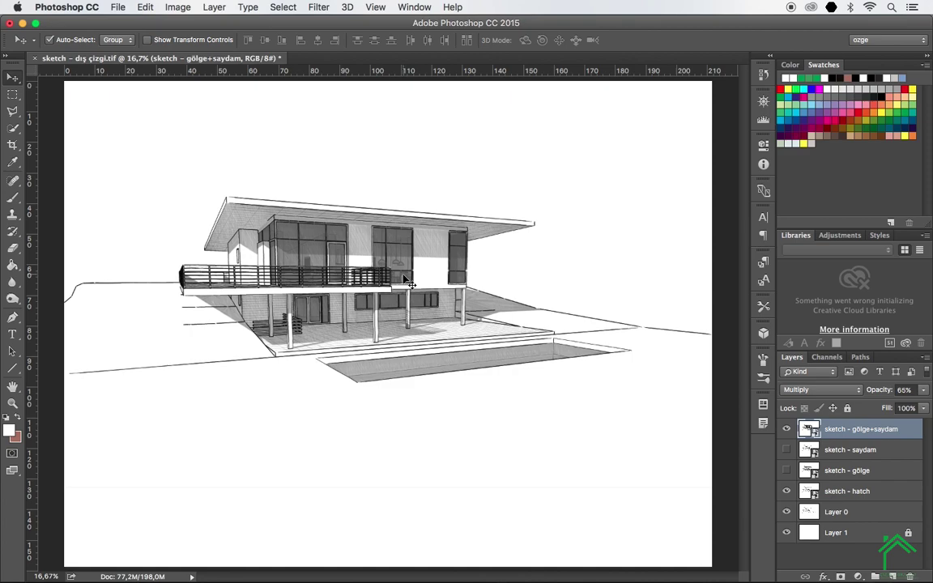
Compare the combined gölge+saydam layer against the separate saydam and gölge layers
click(786, 429)
click(786, 450)
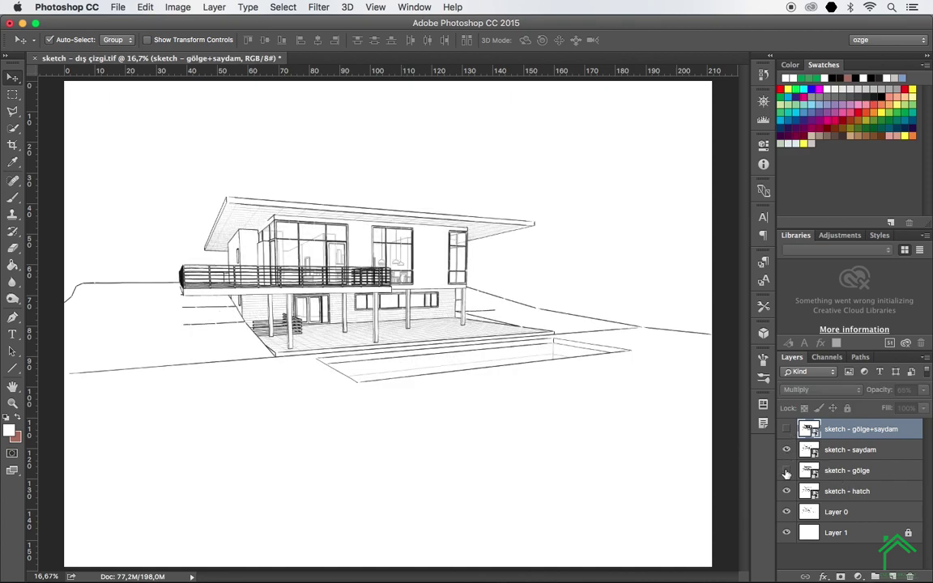
click(786, 471)
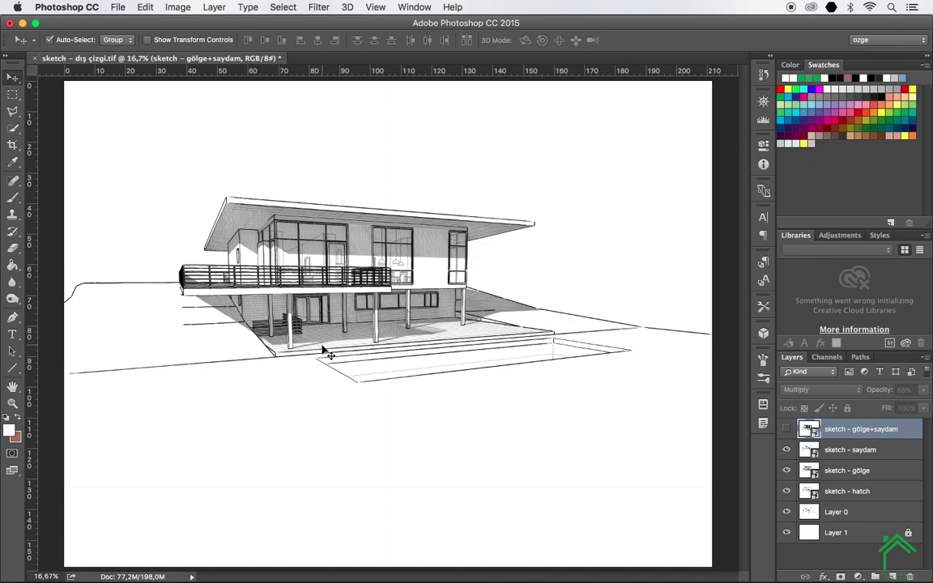
click(847, 452)
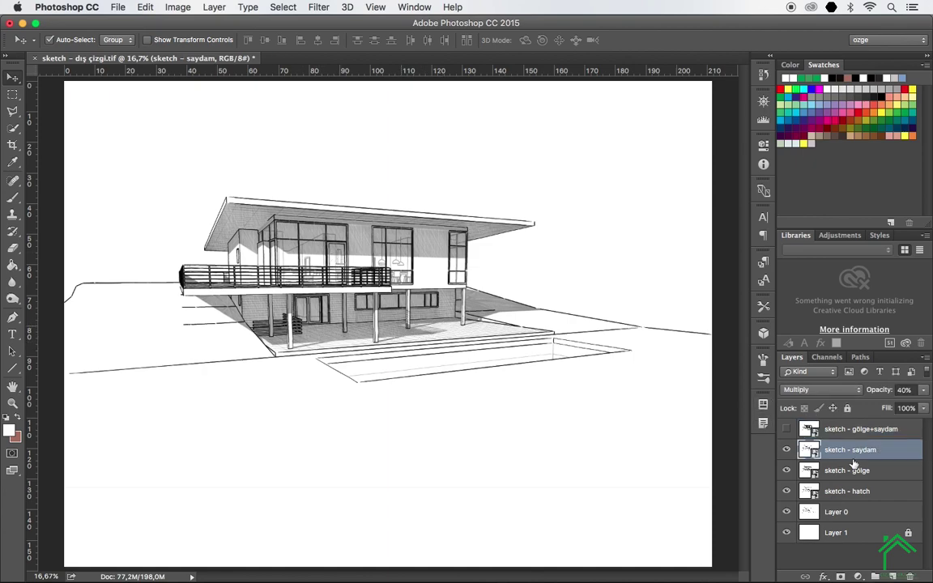
click(852, 471)
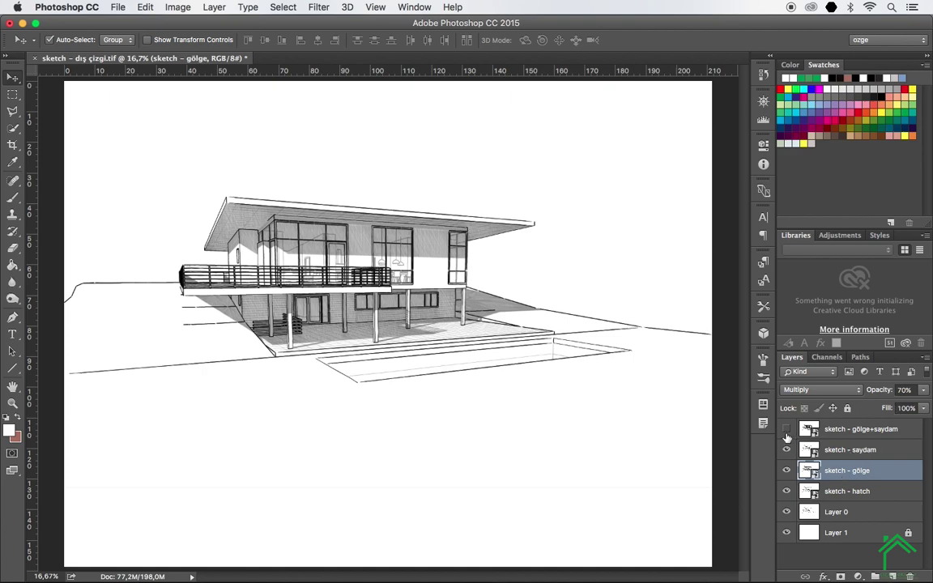
drag(786, 452, 786, 471)
click(786, 429)
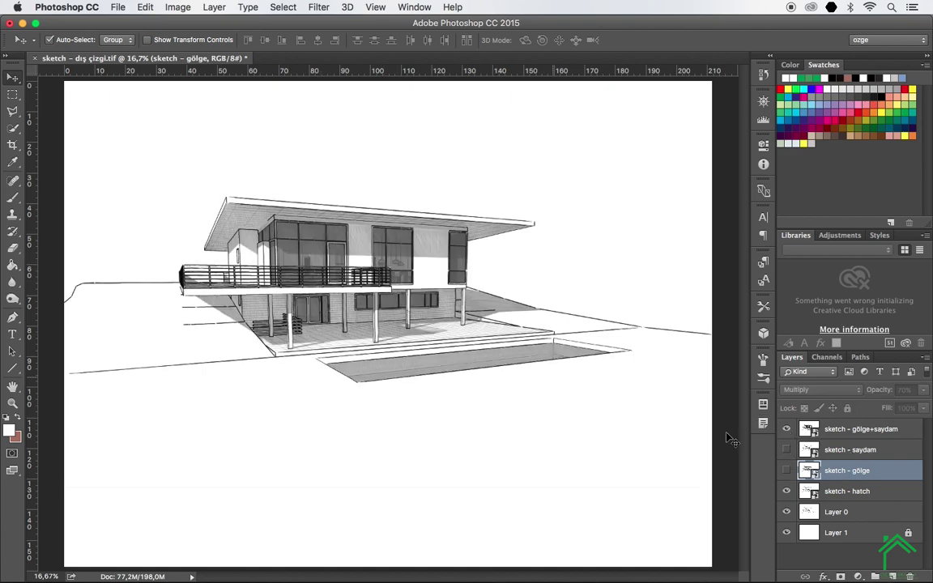
Delete the sketch - saydam and sketch - gölge layers
click(885, 452)
key(Delete)
key(Delete)
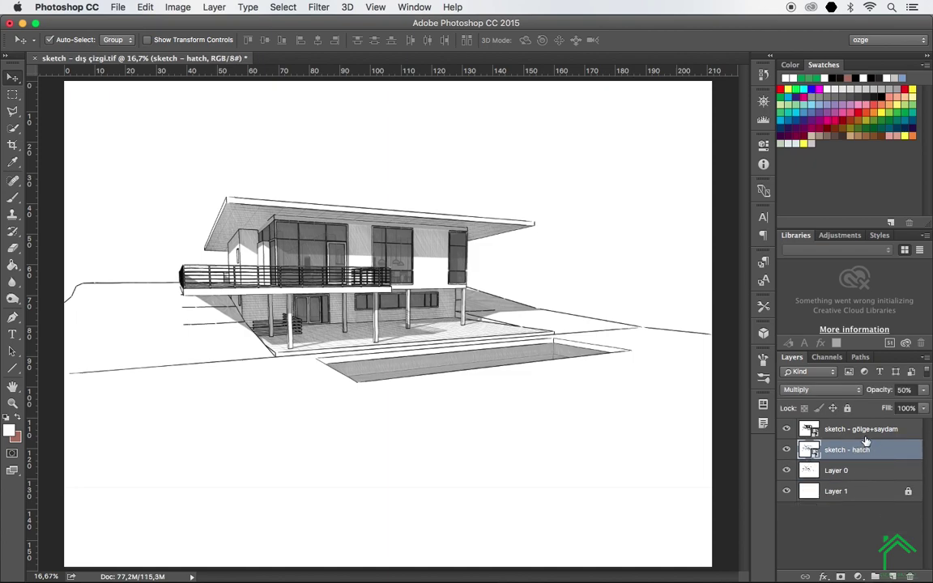
click(12, 95)
Crop the canvas to a marquee around the villa, deselect, and select the gölge+saydam layer
mouse_move(155, 125)
mouse_down()
mouse_move(742, 465)
mouse_move(718, 417)
mouse_up()
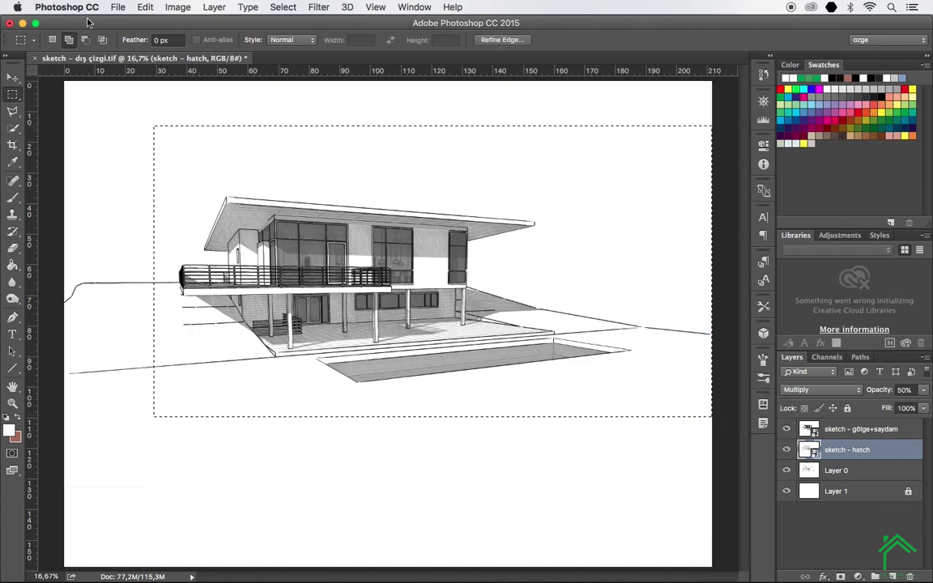
click(119, 8)
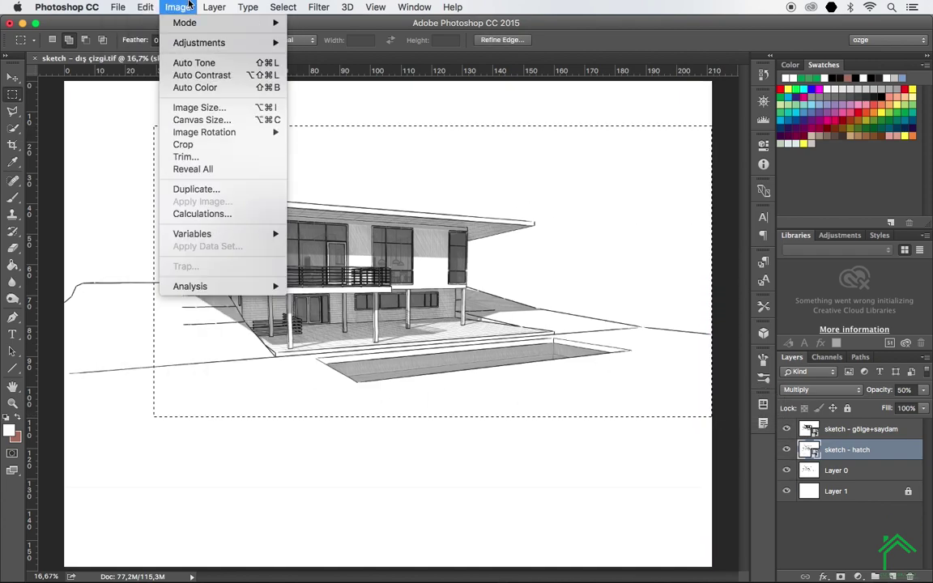
click(200, 146)
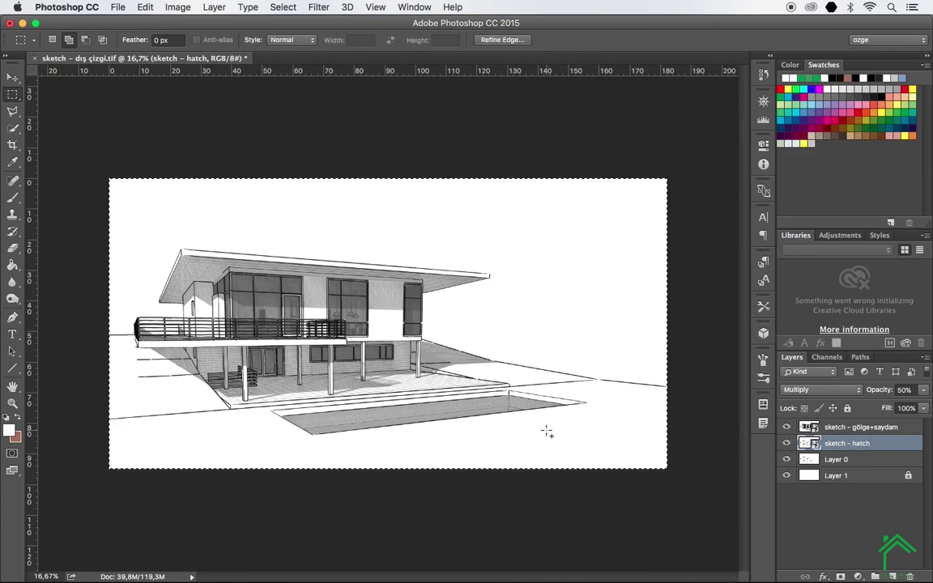
click(466, 451)
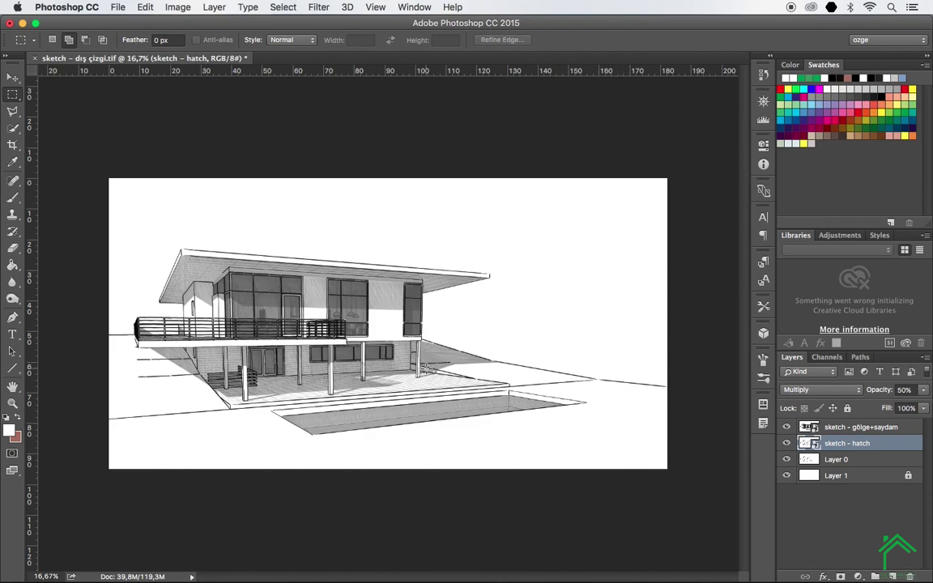
click(898, 432)
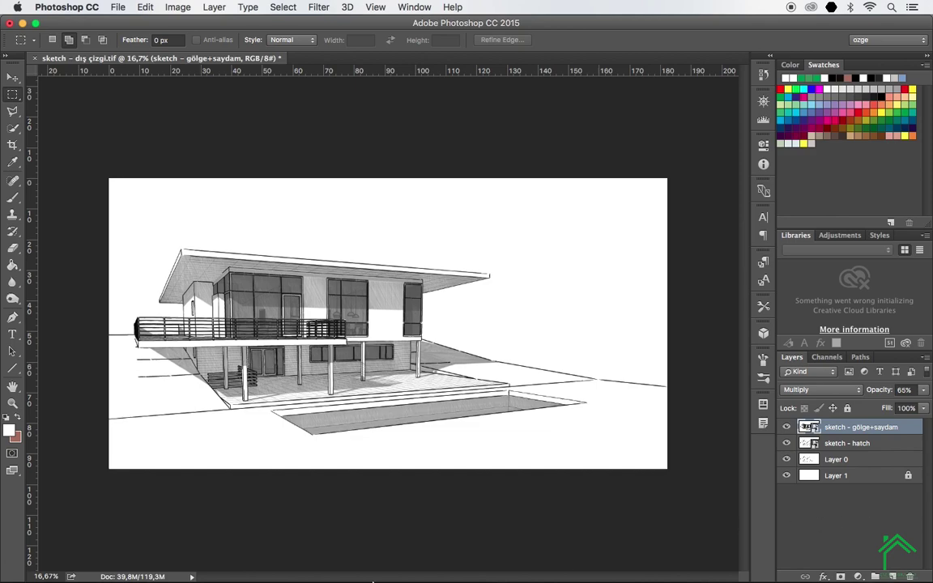
In Finder, browse to Documents > Adobe > photoshop > texture > WatercolorTextures and drag watercolour_effect.jpg into the villa document
mouse_move(373, 581)
click(149, 570)
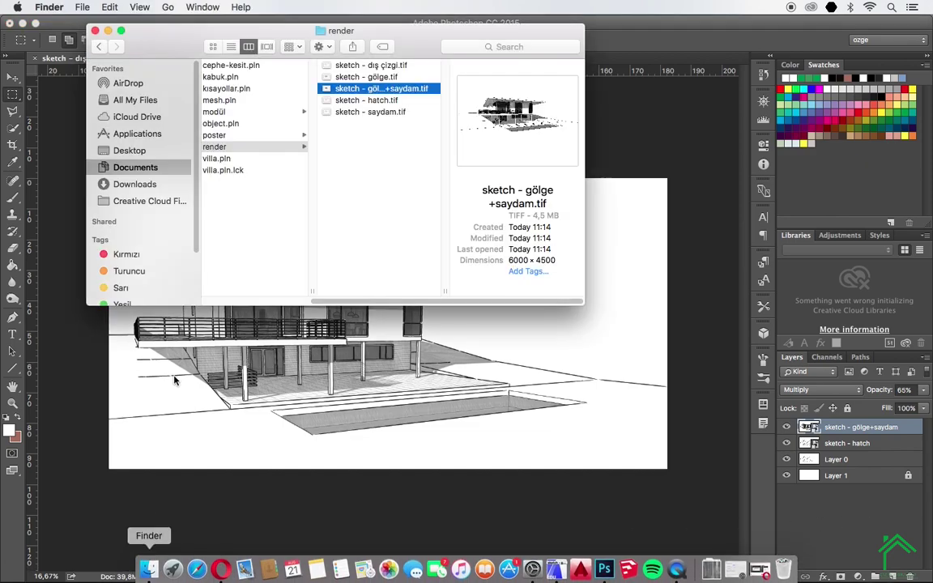
click(136, 167)
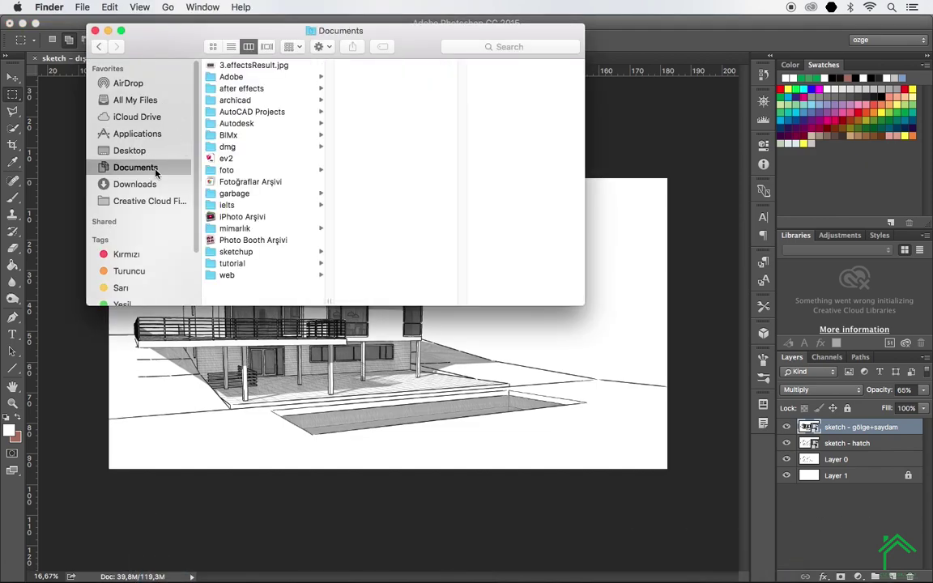
click(243, 77)
click(381, 183)
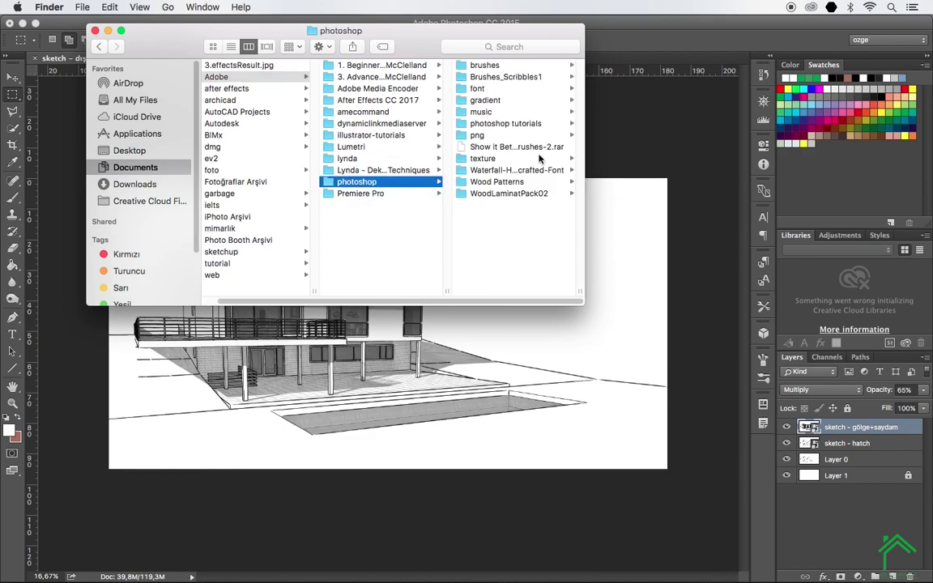
click(498, 158)
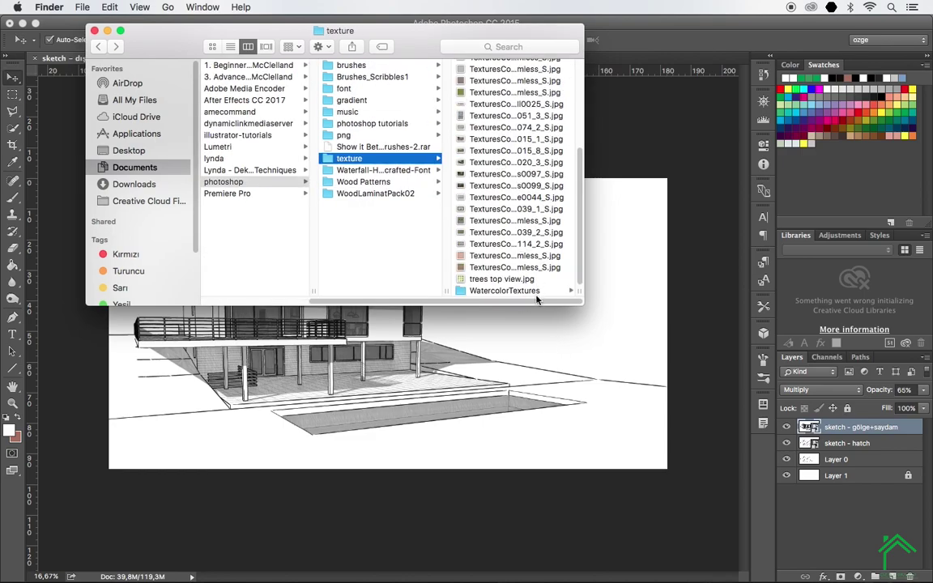
click(522, 291)
click(503, 252)
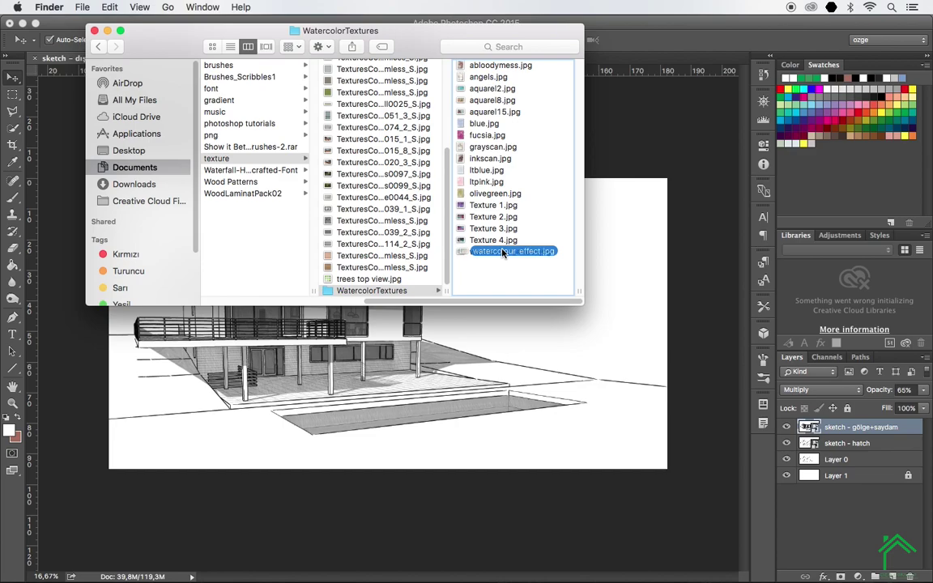
drag(502, 252, 486, 304)
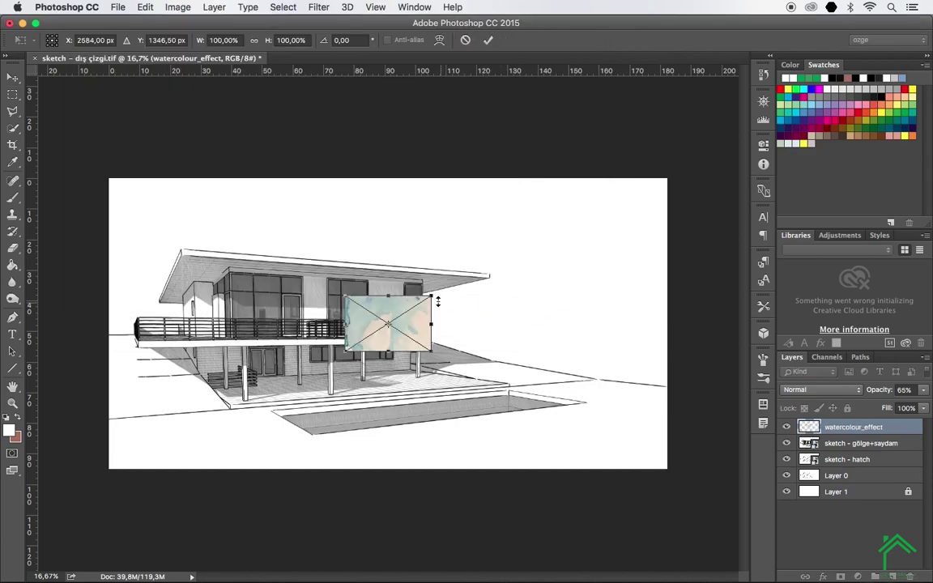
Stretch the watercolour_effect texture across the whole canvas, confirm placement, and set its blend mode to Multiply
drag(431, 297, 667, 178)
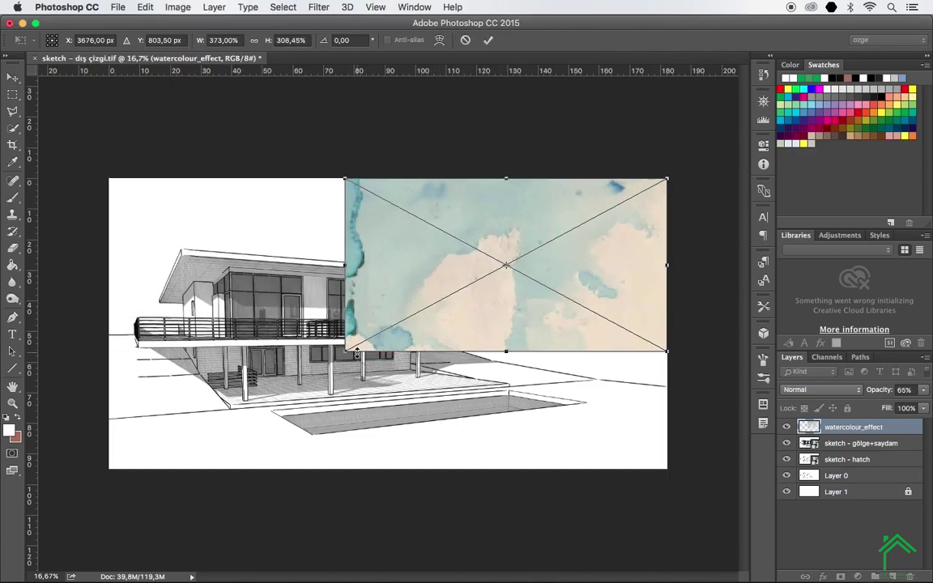
drag(345, 352, 109, 469)
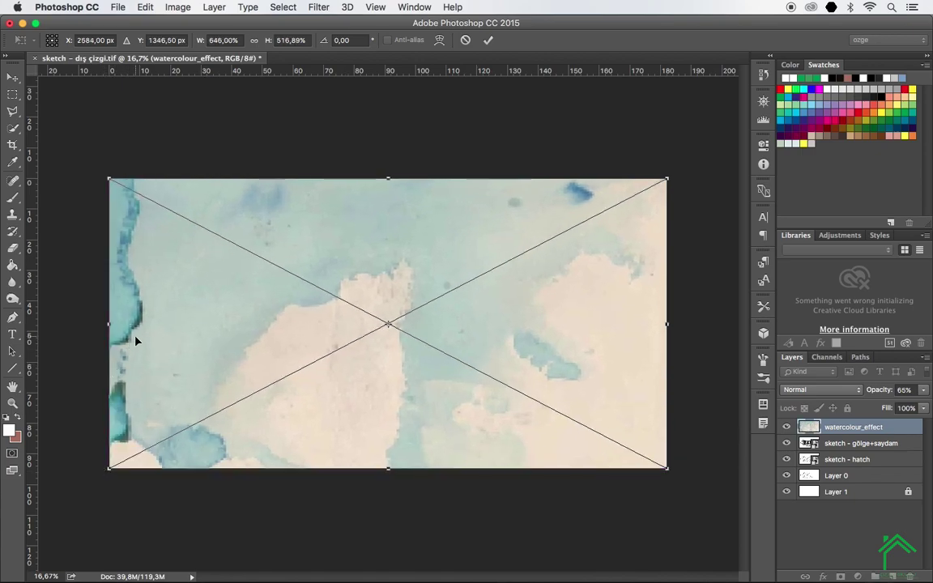
click(13, 77)
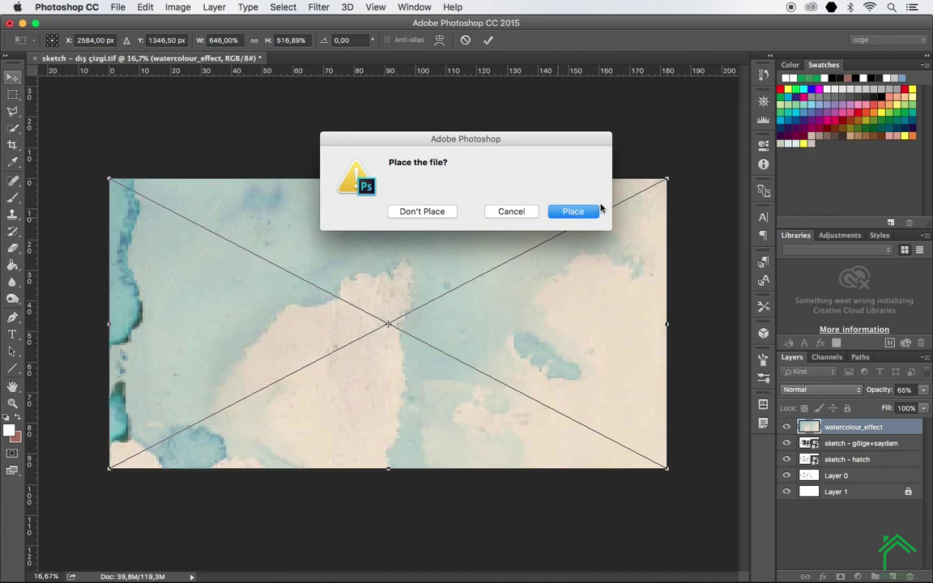
click(578, 213)
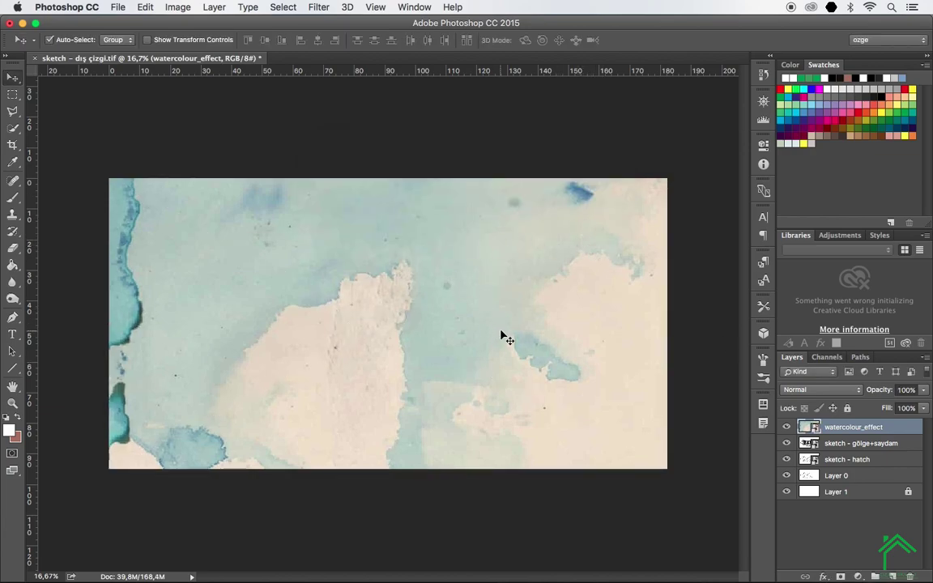
click(825, 391)
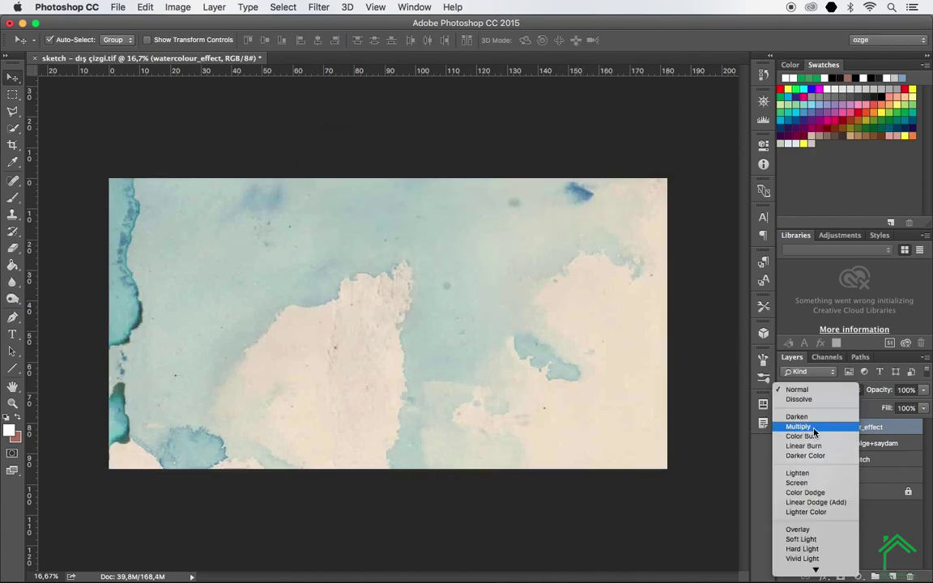
click(810, 428)
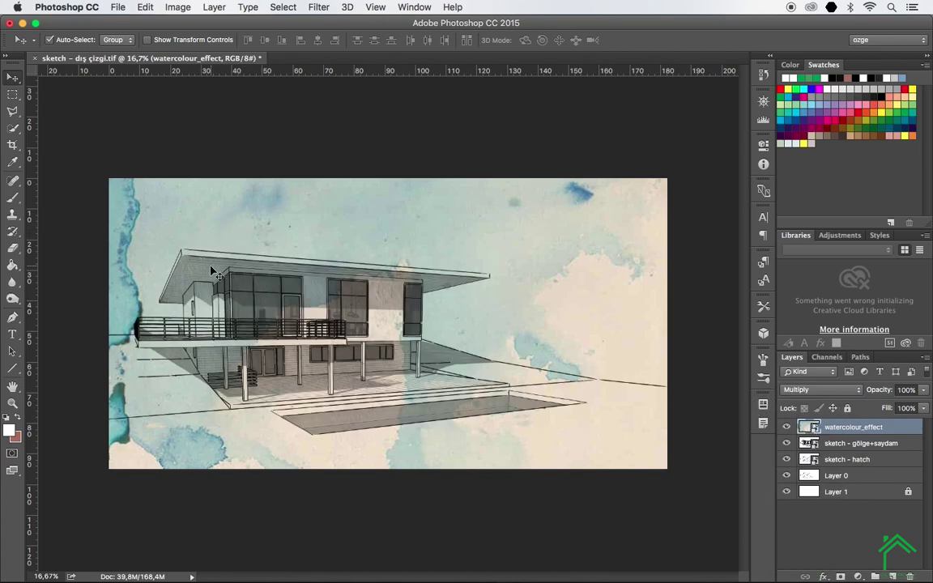
Apply Hue/Saturation with Saturation at -100 to the watercolour_effect layer
click(183, 6)
mouse_move(199, 43)
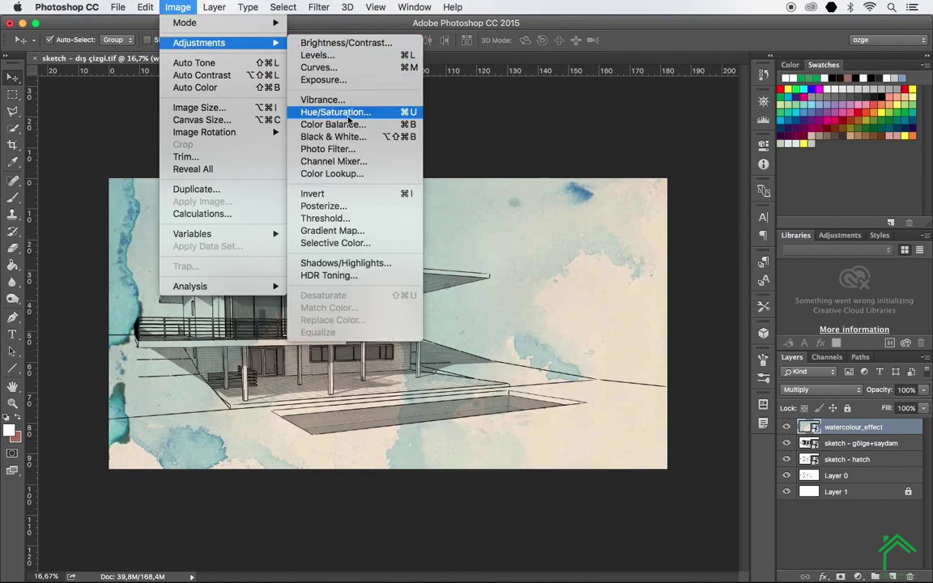
click(357, 118)
drag(438, 291, 372, 291)
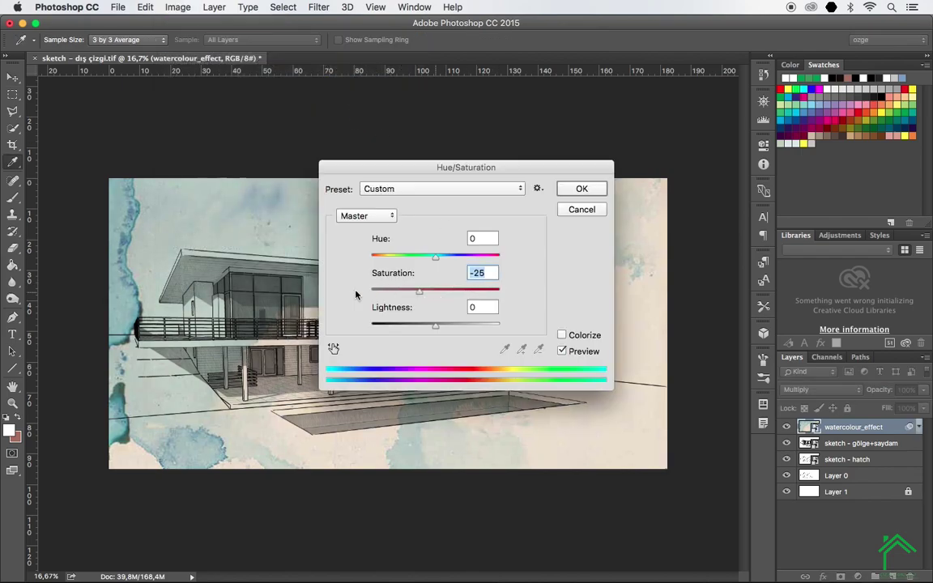
click(582, 188)
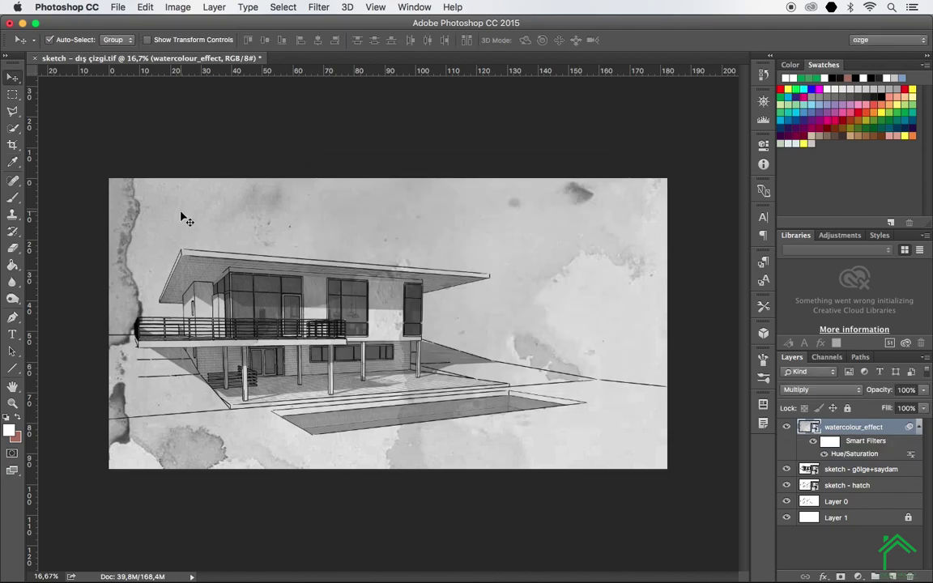
click(178, 6)
mouse_move(199, 43)
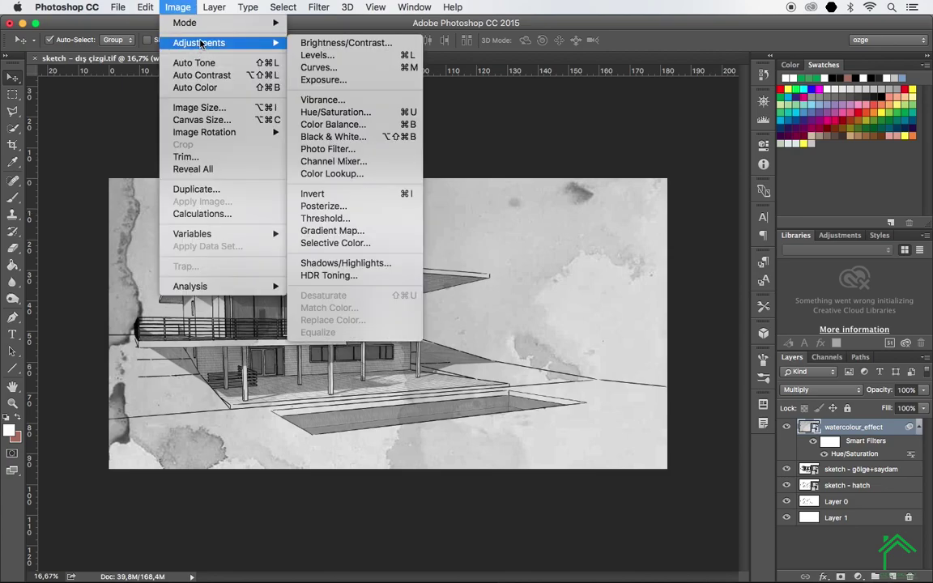
Apply Levels with input values 30, 0,63 and 247 to the watercolour texture layer
click(337, 56)
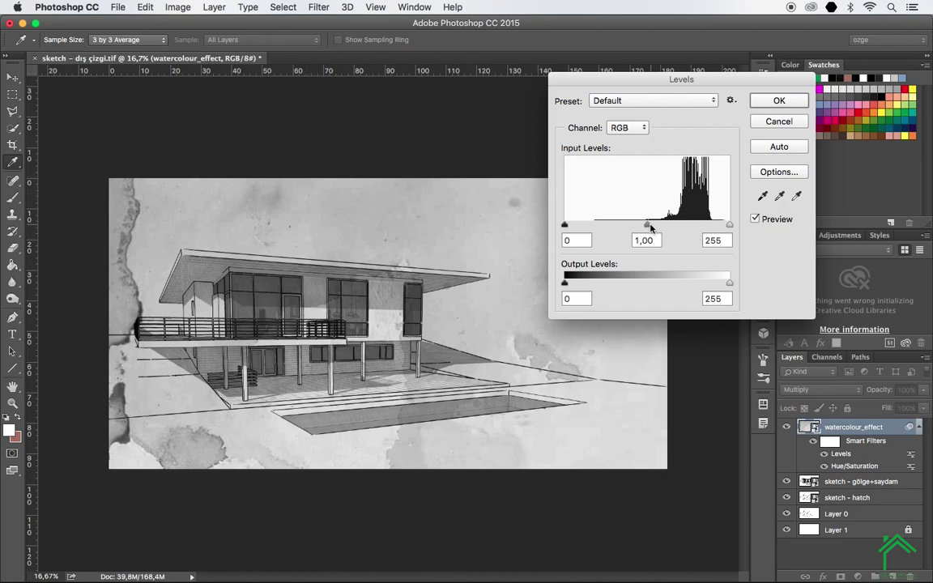
drag(728, 225, 729, 225)
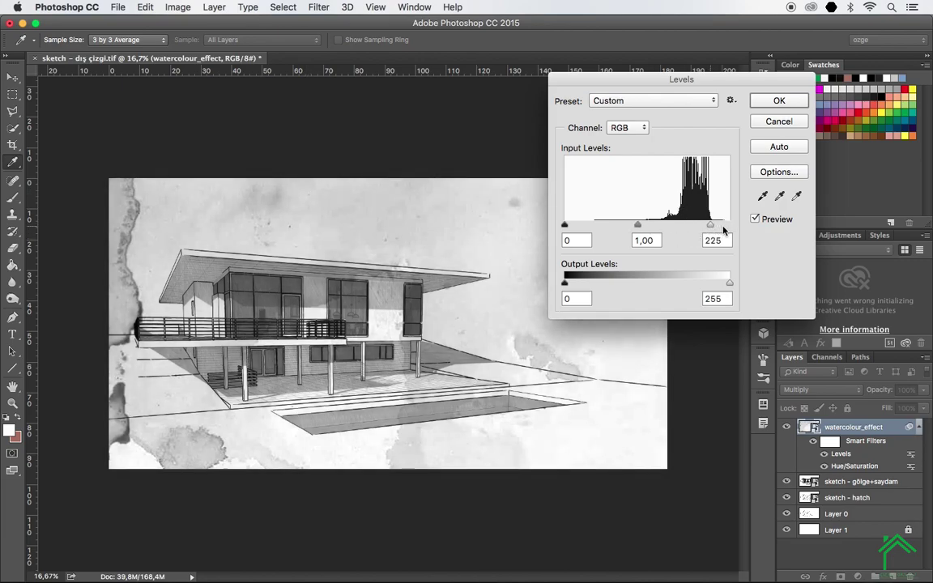
drag(647, 225, 671, 225)
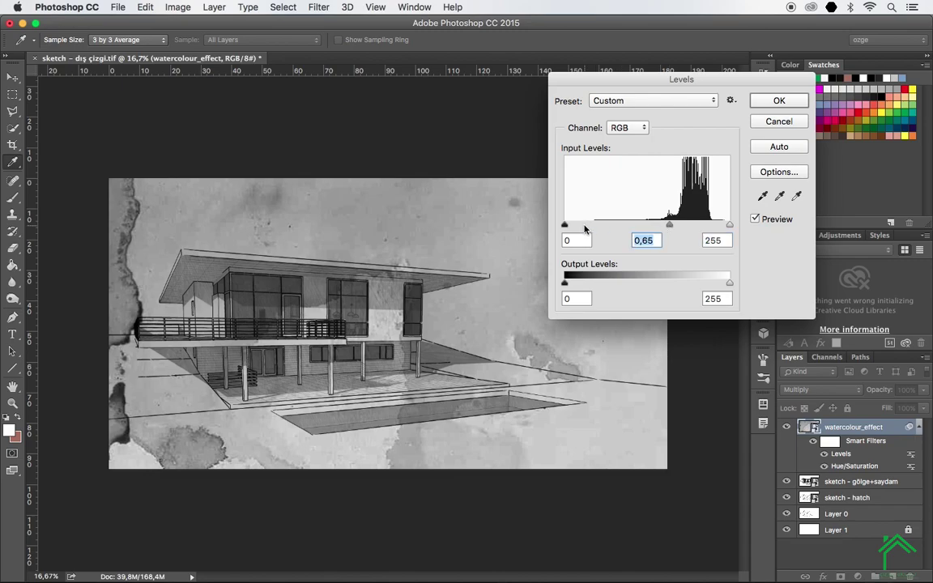
mouse_move(565, 225)
mouse_down()
mouse_move(600, 226)
mouse_move(588, 226)
mouse_up()
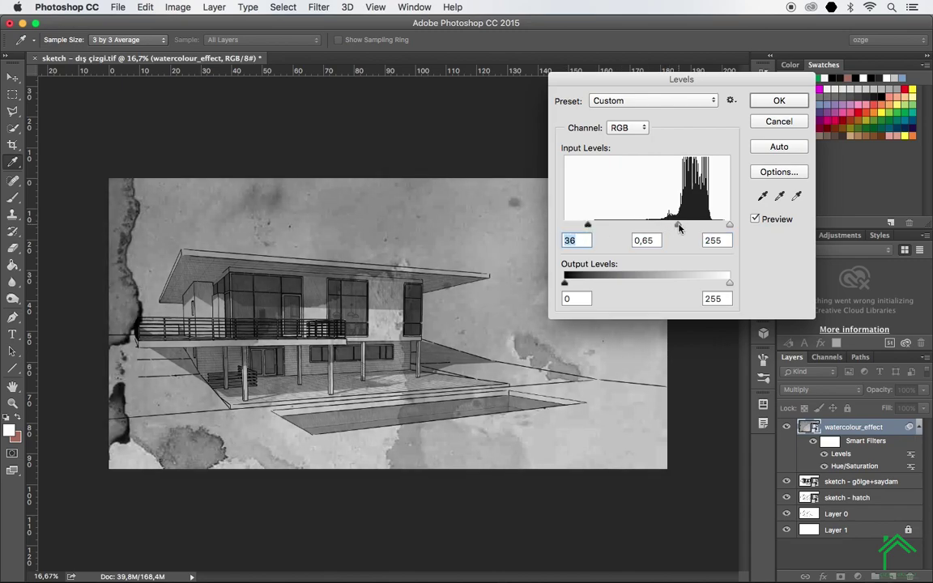
drag(678, 227, 681, 226)
drag(590, 226, 585, 228)
click(585, 228)
drag(728, 227, 724, 226)
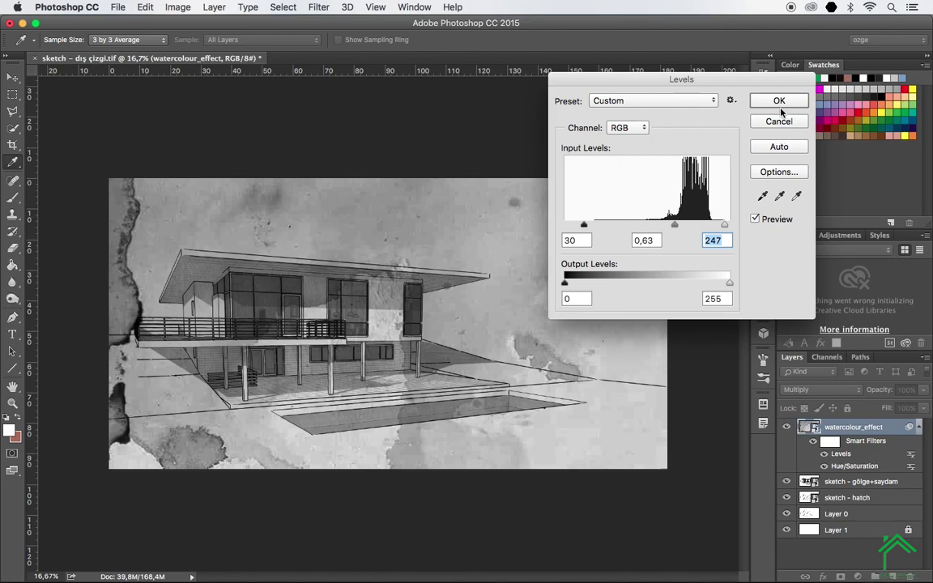
click(779, 104)
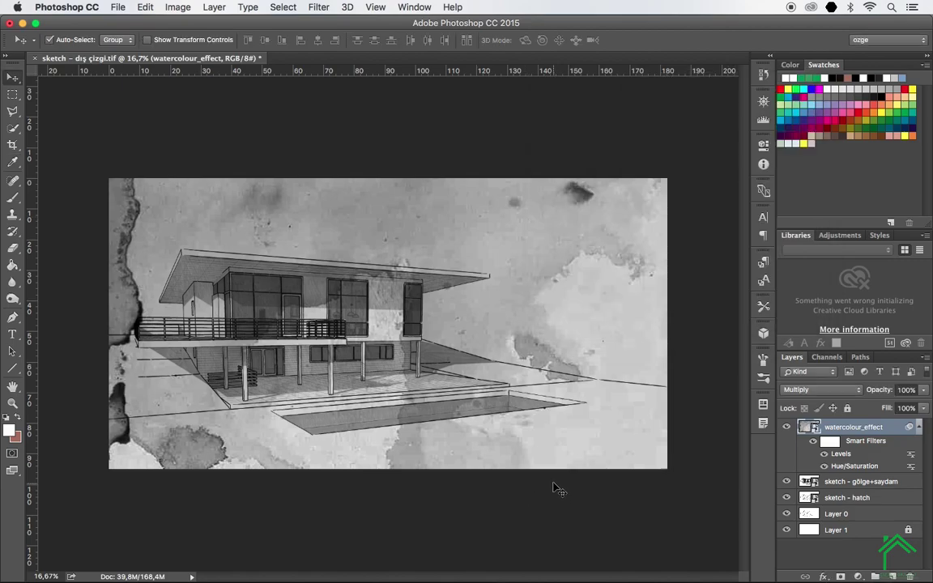
click(906, 390)
Set the watercolour_effect layer opacity to 60%
text(80)
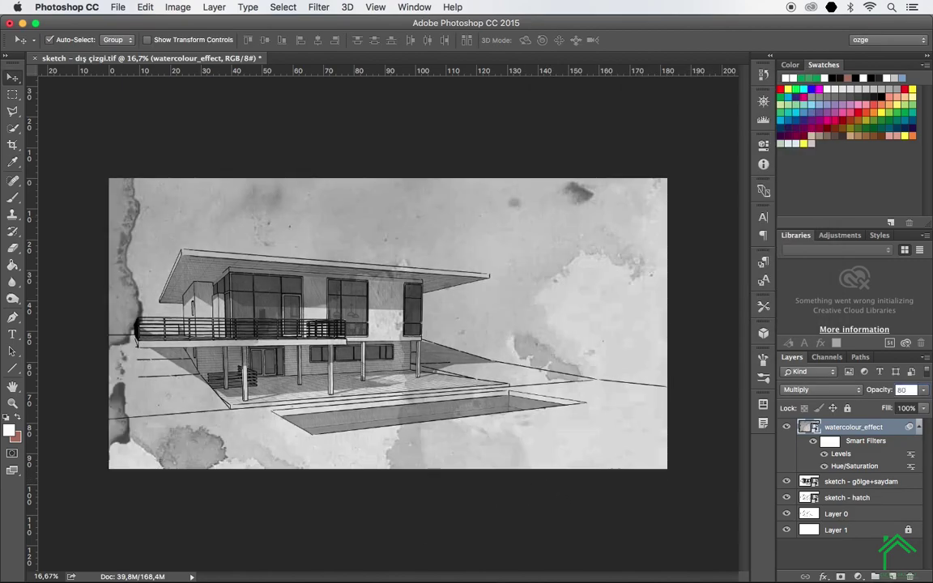
text(60)
key(Return)
key(8)
click(144, 6)
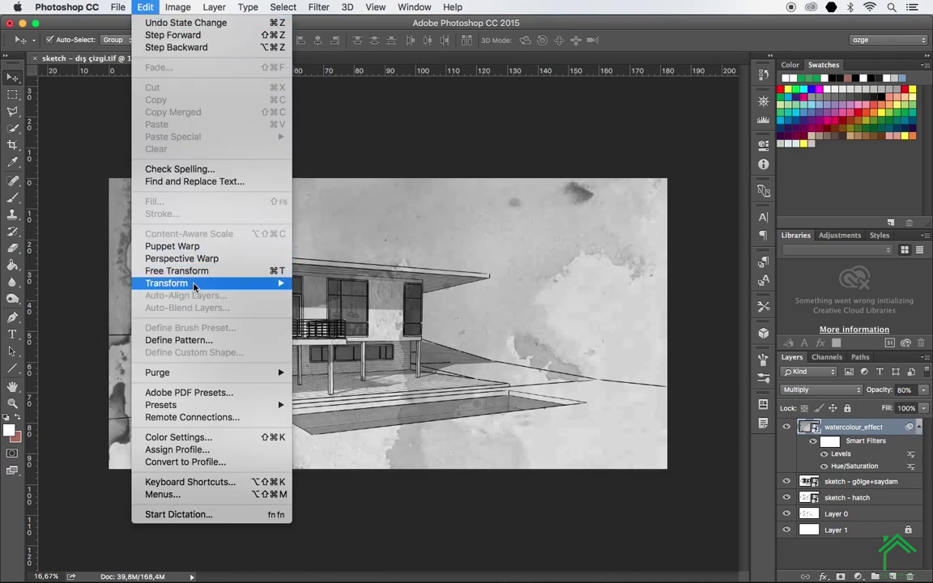
key(Escape)
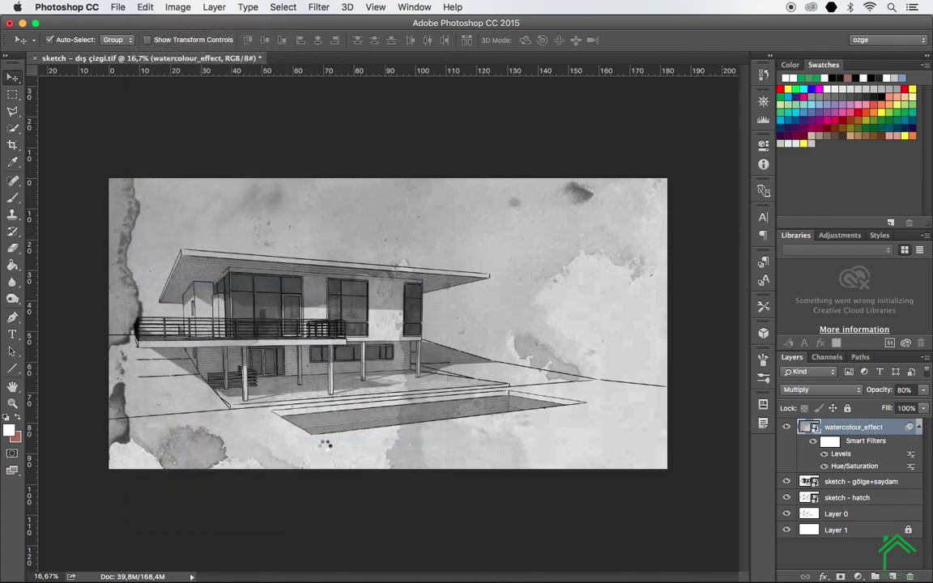
key(7)
key(6)
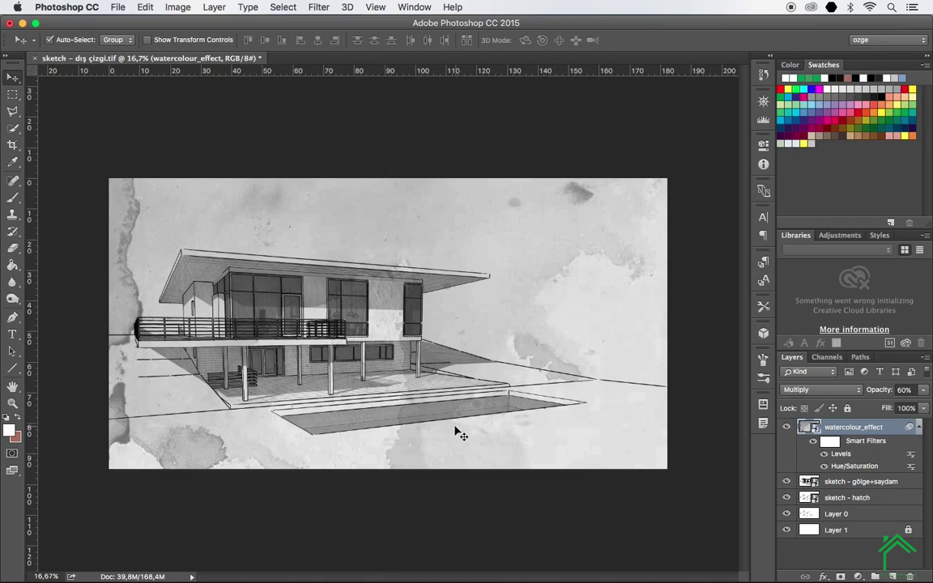
Hide and reshow the watercolour texture to compare, then select all layers down to Layer 1
click(787, 428)
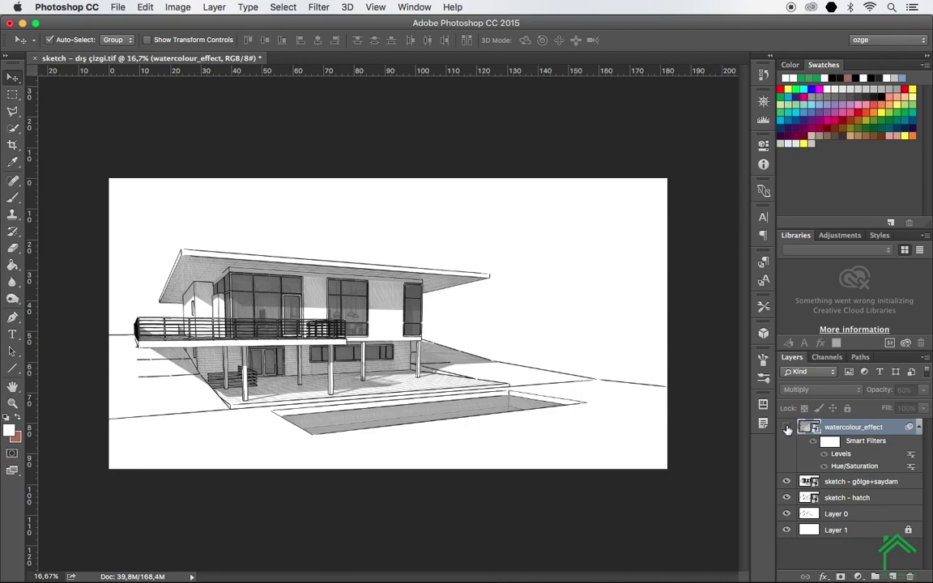
click(787, 428)
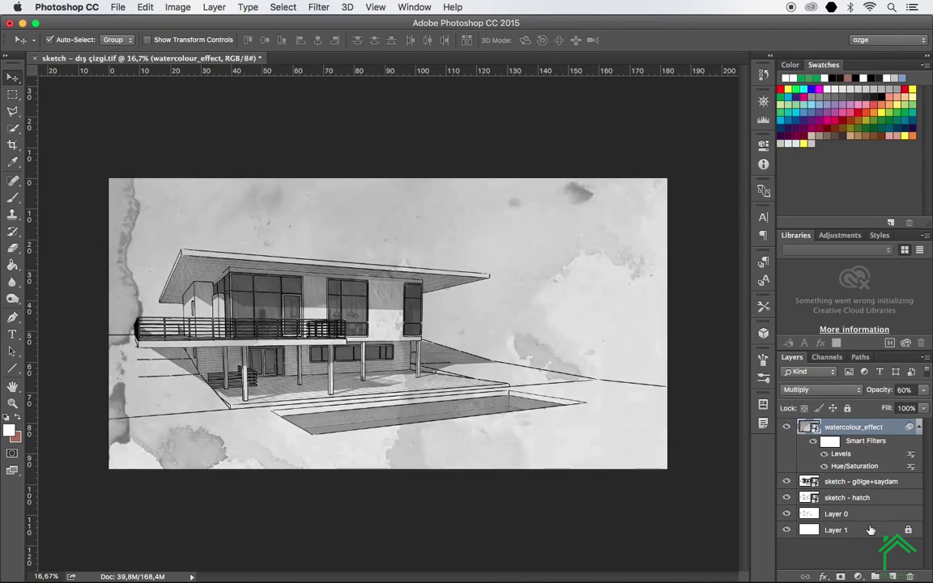
shift+click(802, 530)
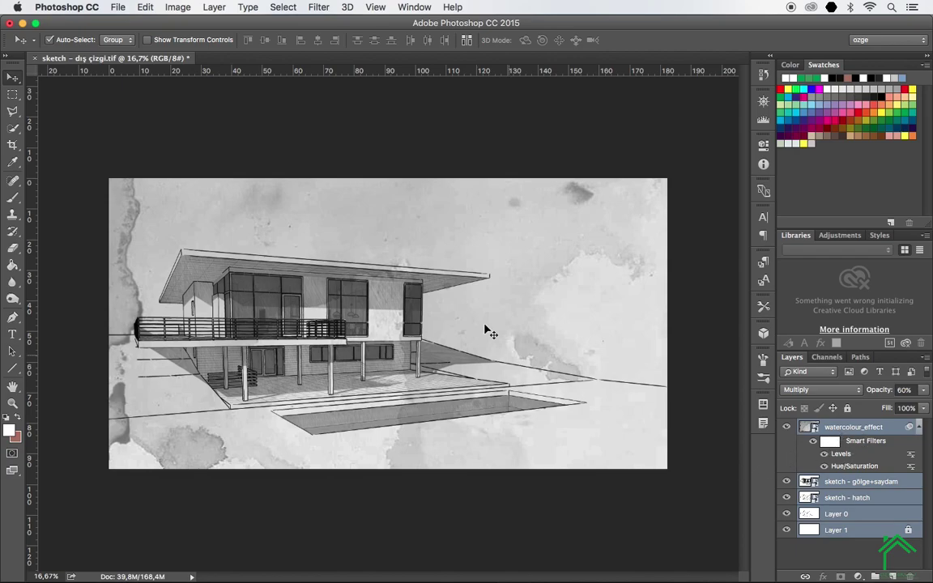
Choose Flatten Image from the selected layers' context menu in the Layers panel
right_click(869, 430)
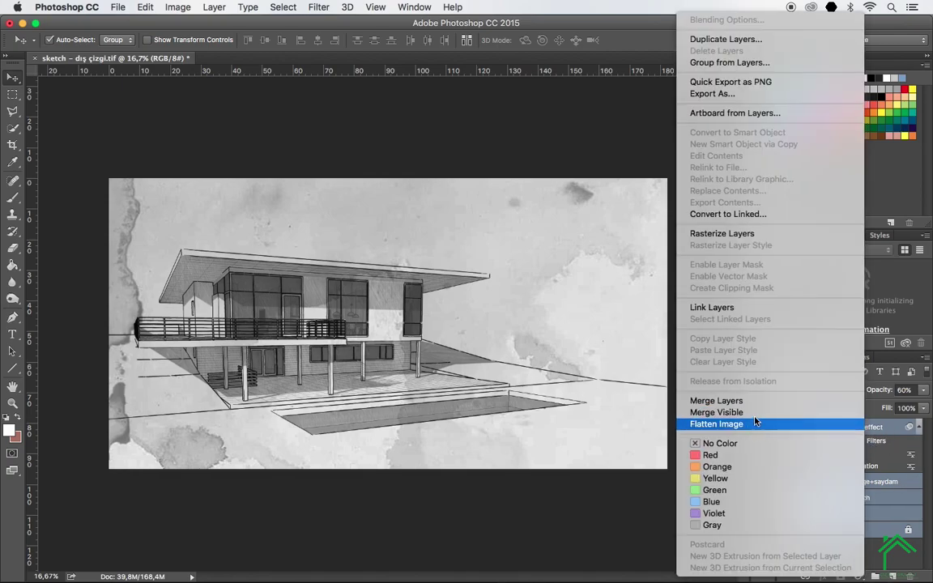
click(736, 427)
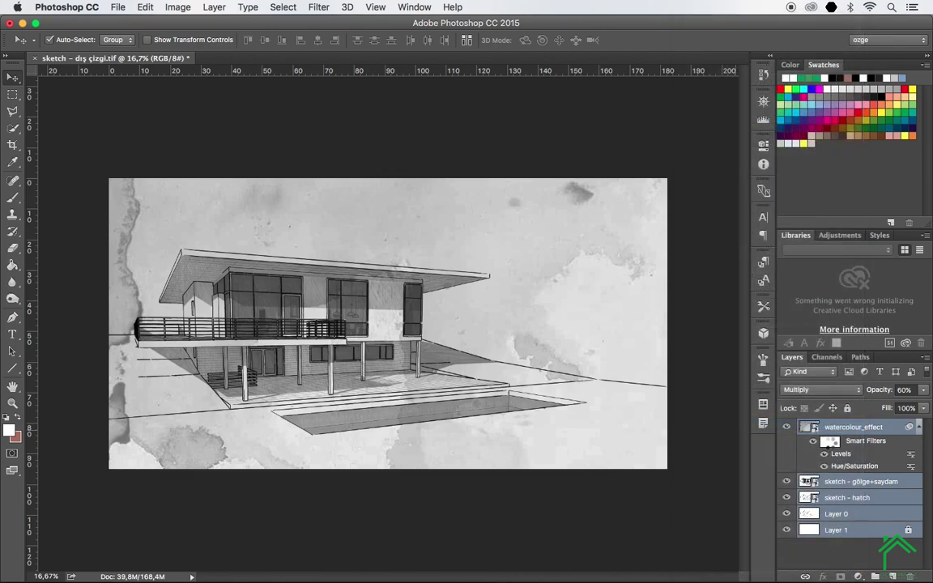
click(117, 8)
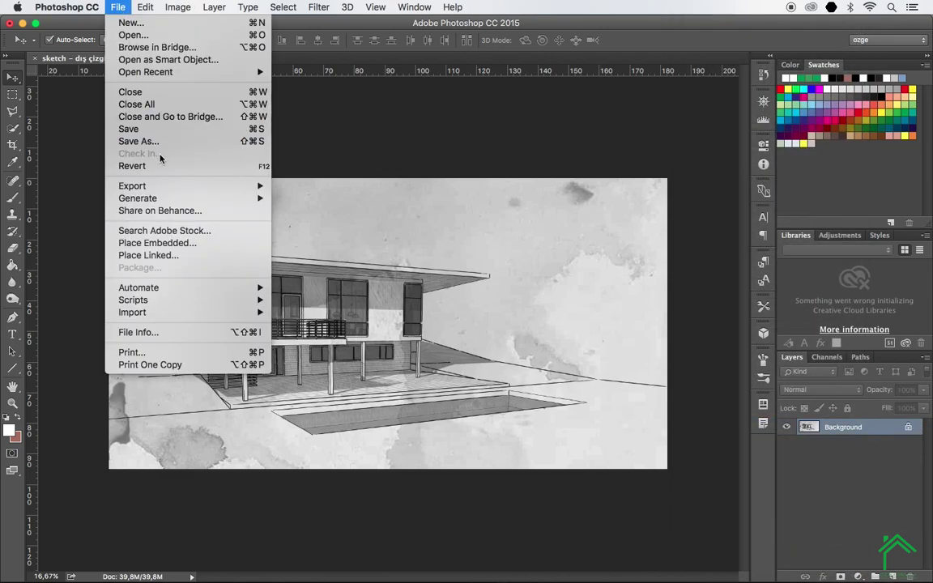
click(142, 143)
click(421, 203)
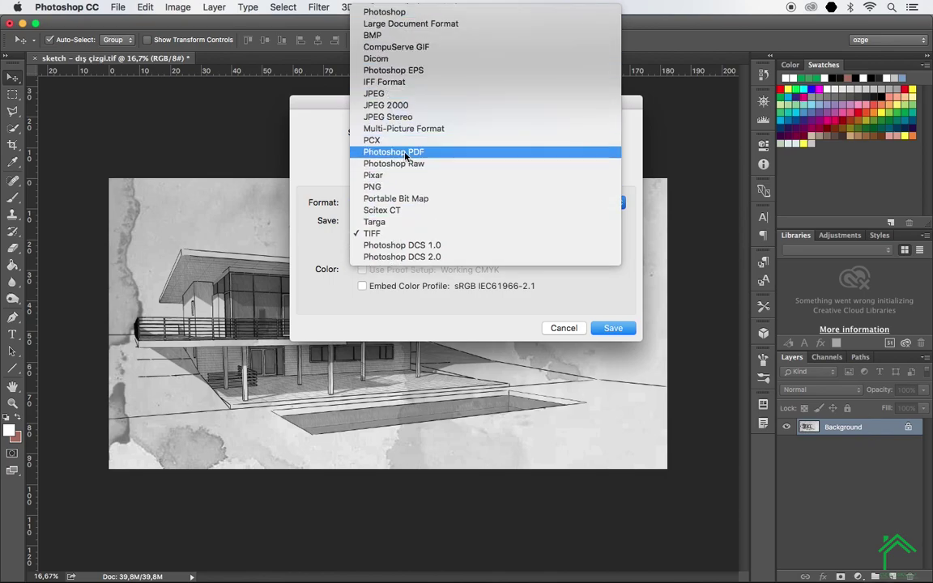
click(537, 237)
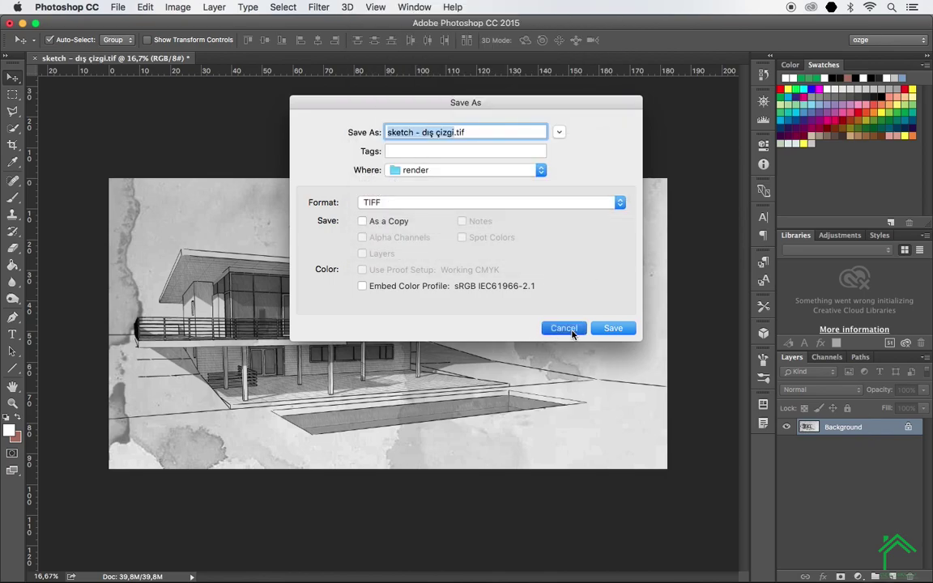
click(565, 328)
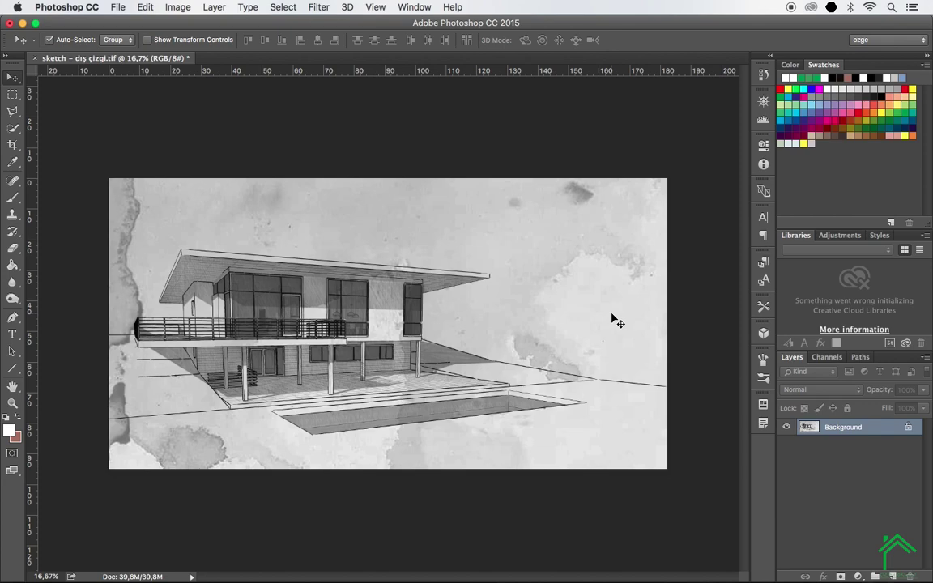